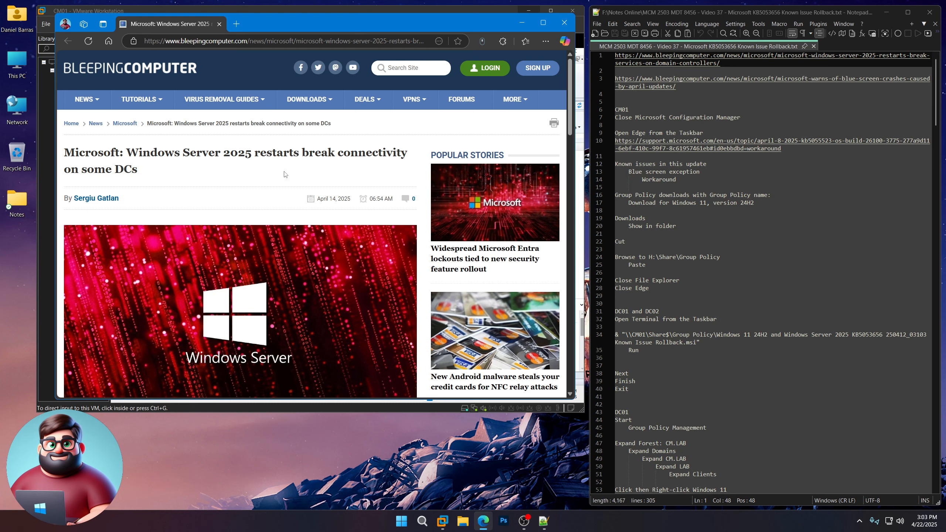
- Review the BleepingComputer article on Windows Server 2025 restarts breaking domain controller connectivity, including its workaround, and close it
scroll(282, 173, "down", 10)
scroll(283, 173, "down", 1)
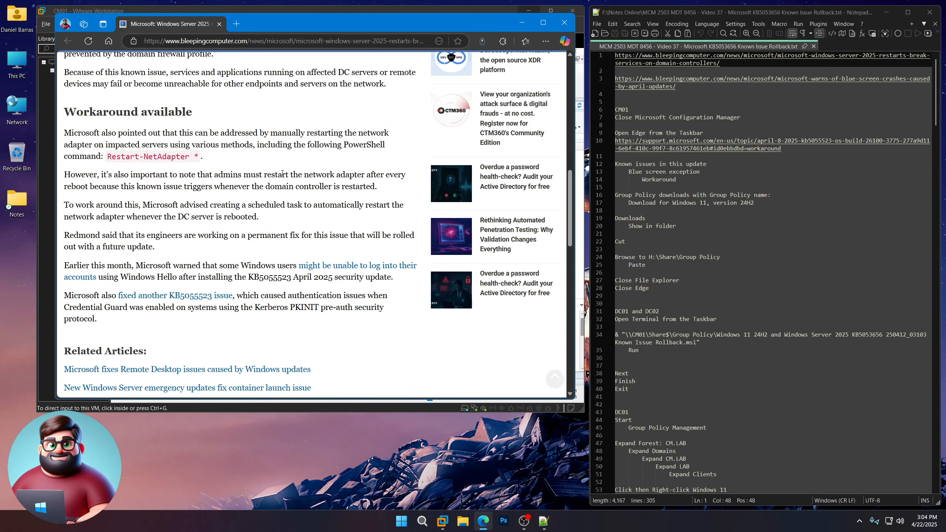
left_click(565, 23)
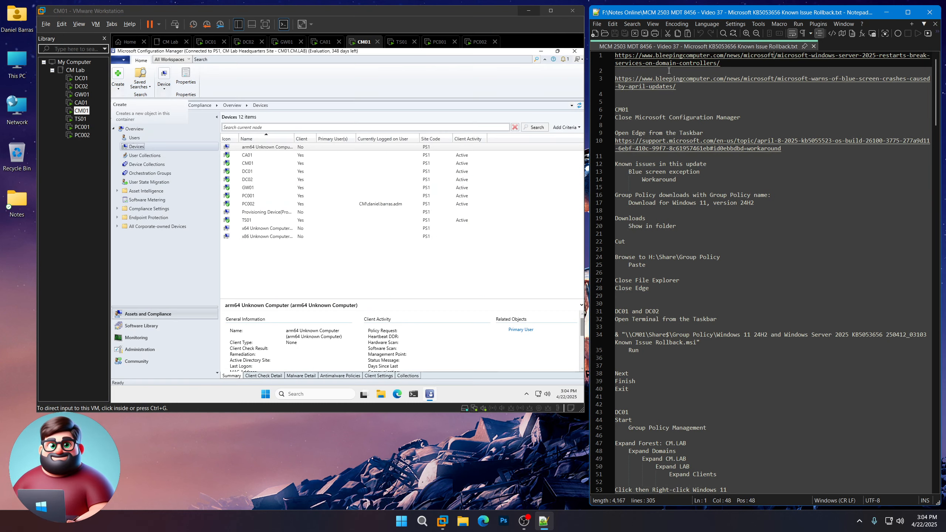
- Open the second BleepingComputer link from the notes, read about the April update blue screen crashes and their fix, and close the article
double_click(671, 86)
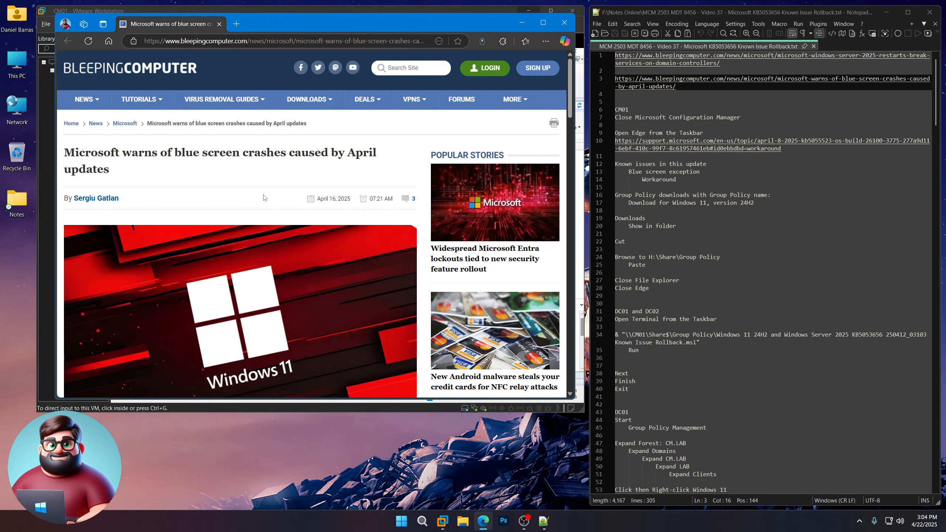
scroll(263, 197, "down", 5)
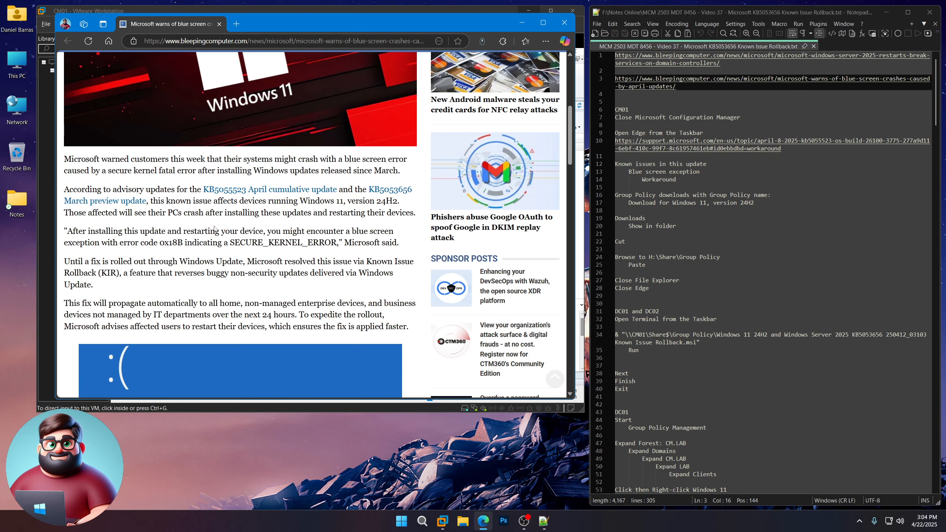
scroll(246, 232, "down", 1)
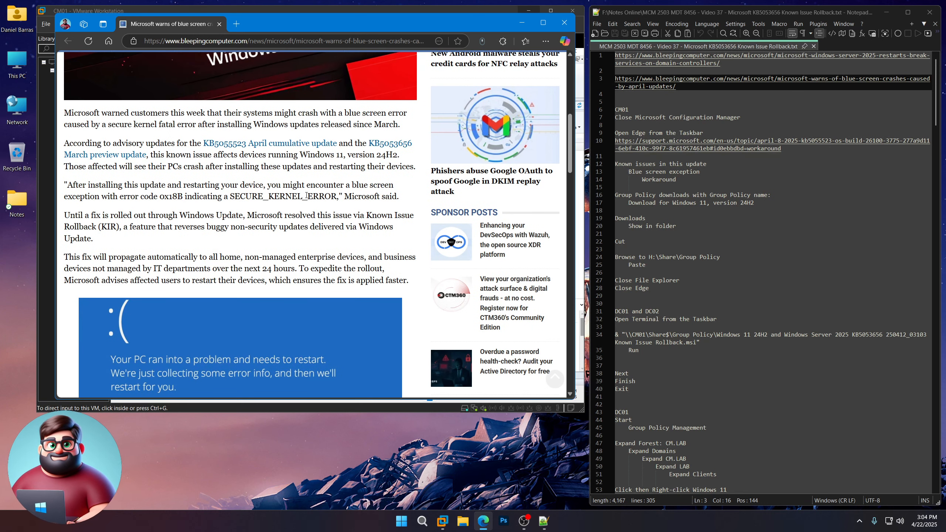
scroll(305, 198, "down", 7)
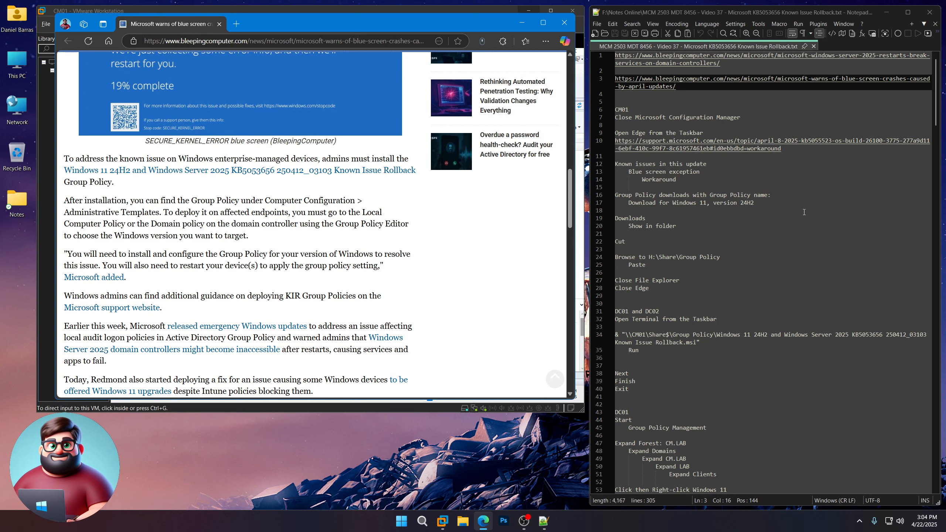
left_click(564, 23)
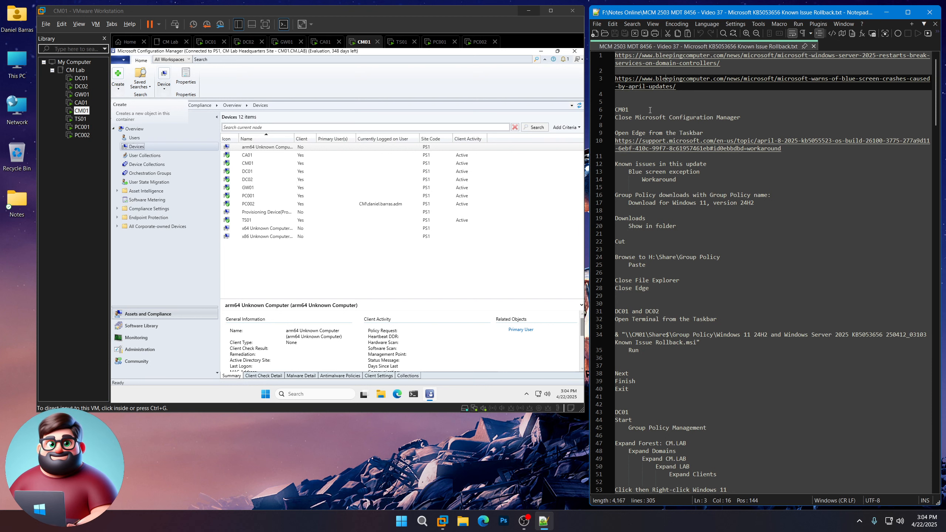
- Close Microsoft Configuration Manager on the CM01 virtual machine
left_click_drag(650, 111, 615, 110)
left_click(353, 275)
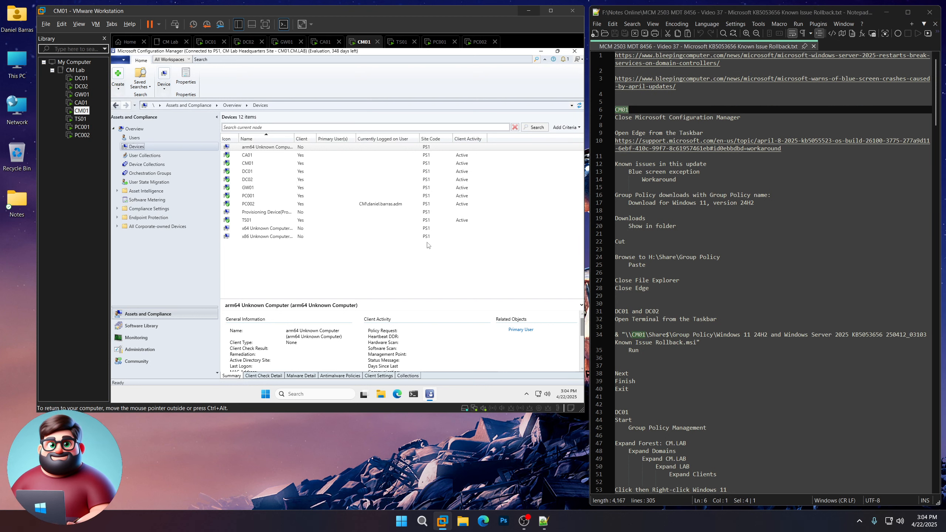
left_click(574, 51)
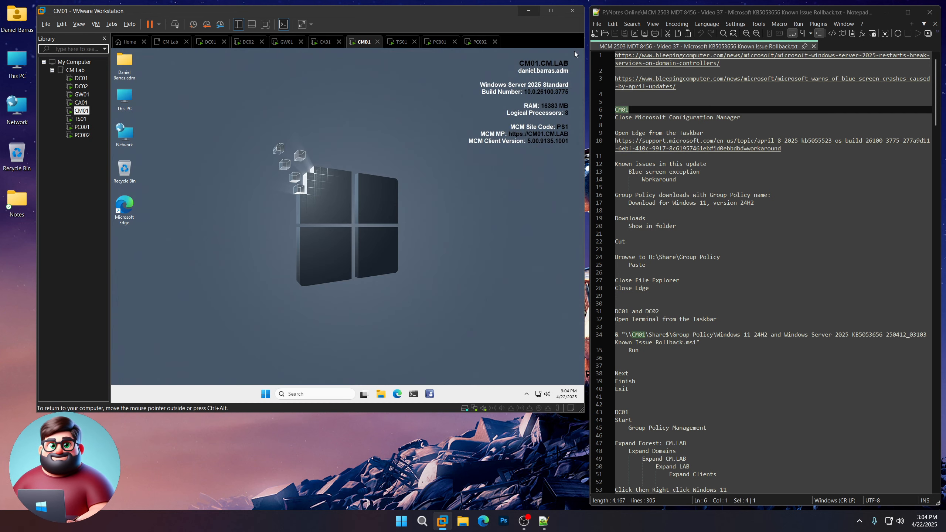
- Open Edge on CM01 and load the Microsoft support page for KB5055523 using the link from the notes
left_click(397, 394)
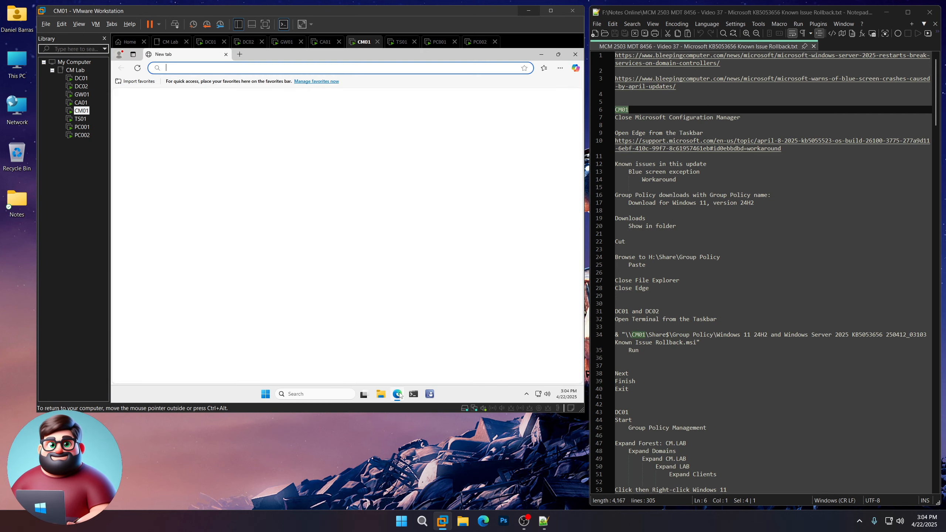
left_click_drag(783, 148, 618, 147)
right_click(655, 144)
left_click(671, 161)
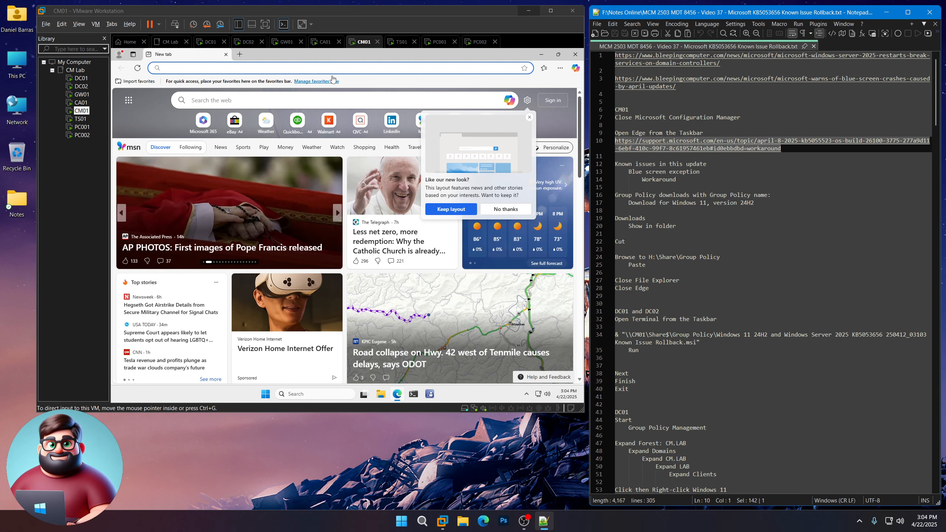
key("ctrl+v")
key("Return")
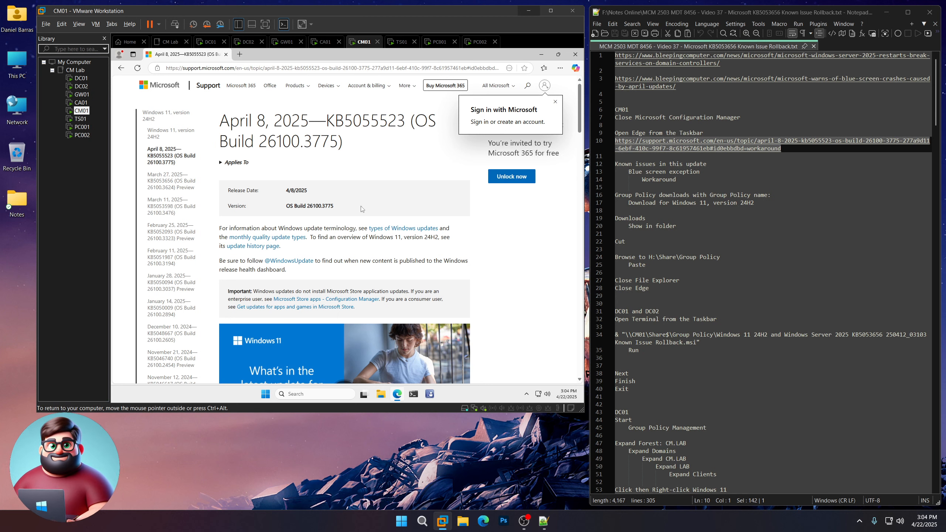
- Expand the Blue screen exception known issue and download the Windows 11, version 24H2 Group Policy installer from its workaround
scroll(362, 209, "down", 20)
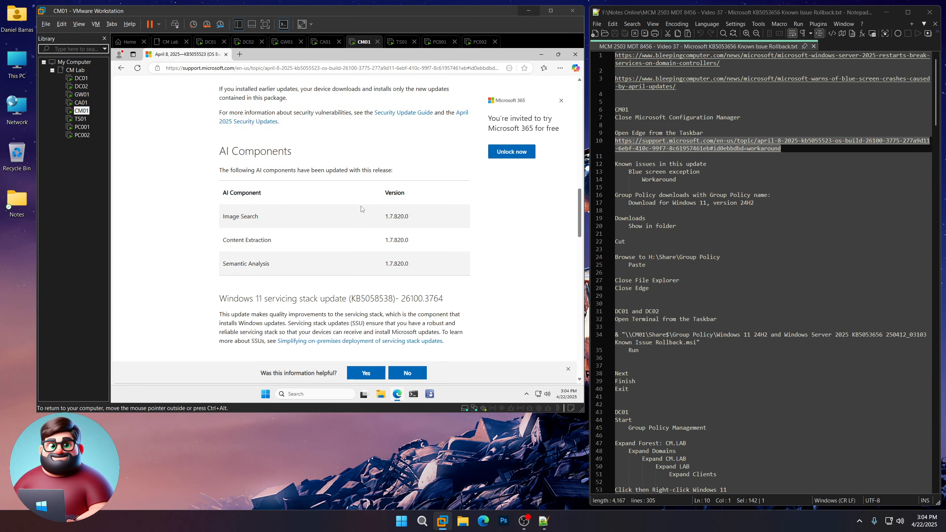
scroll(361, 209, "down", 1)
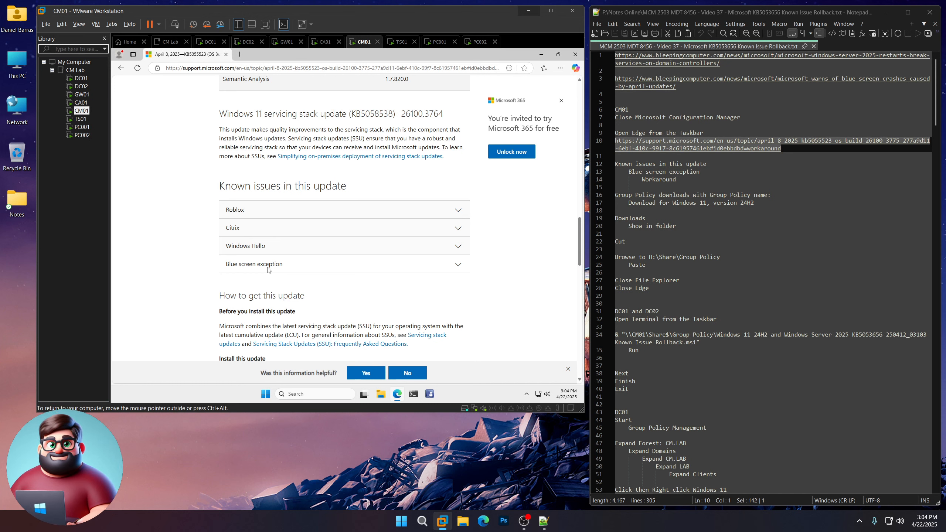
left_click(458, 265)
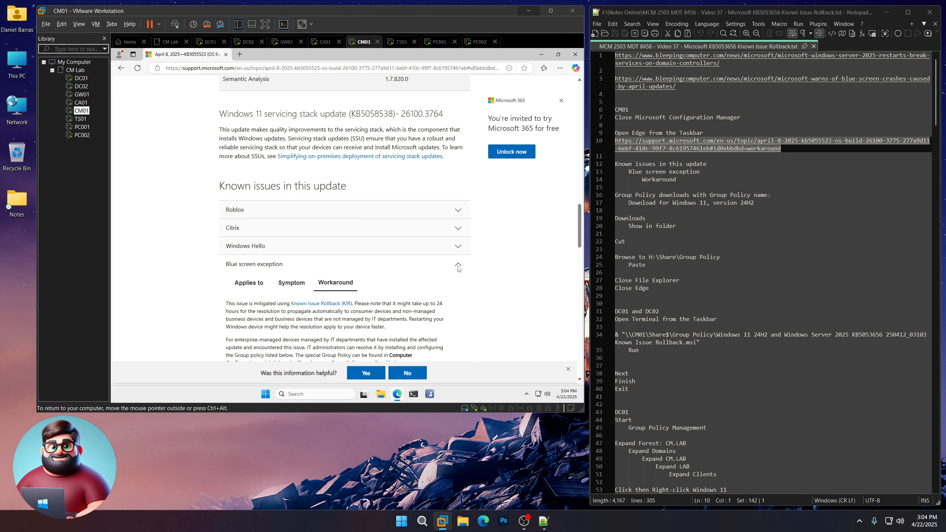
scroll(457, 265, "down", 3)
scroll(371, 182, "down", 2)
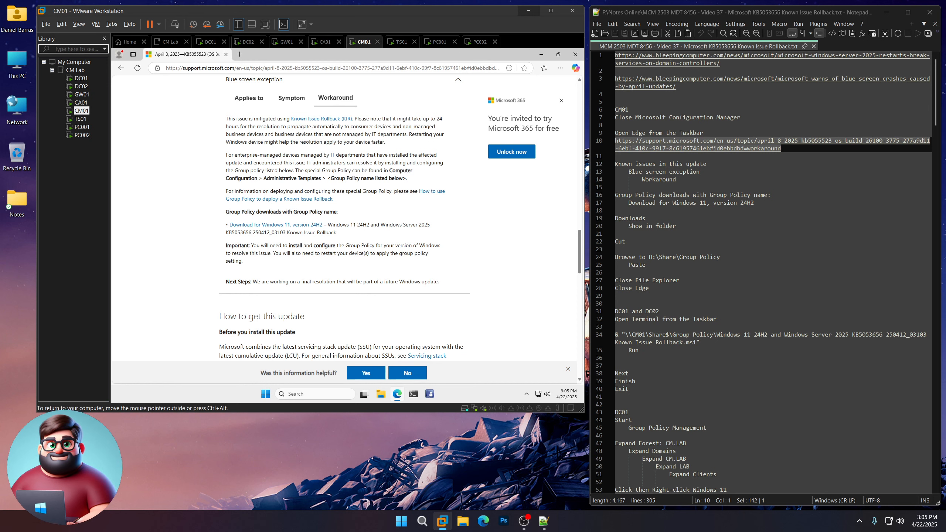
left_click_drag(380, 224, 431, 225)
left_click(365, 242)
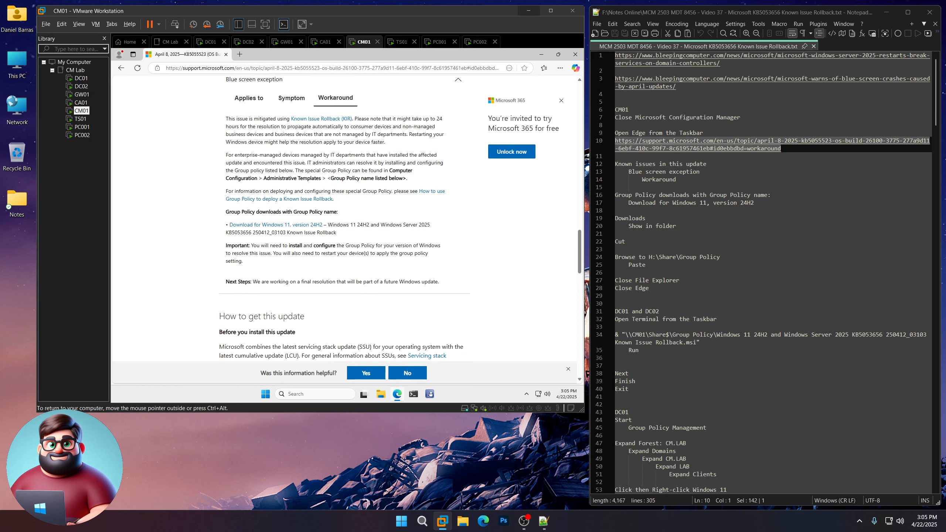
left_click(269, 226)
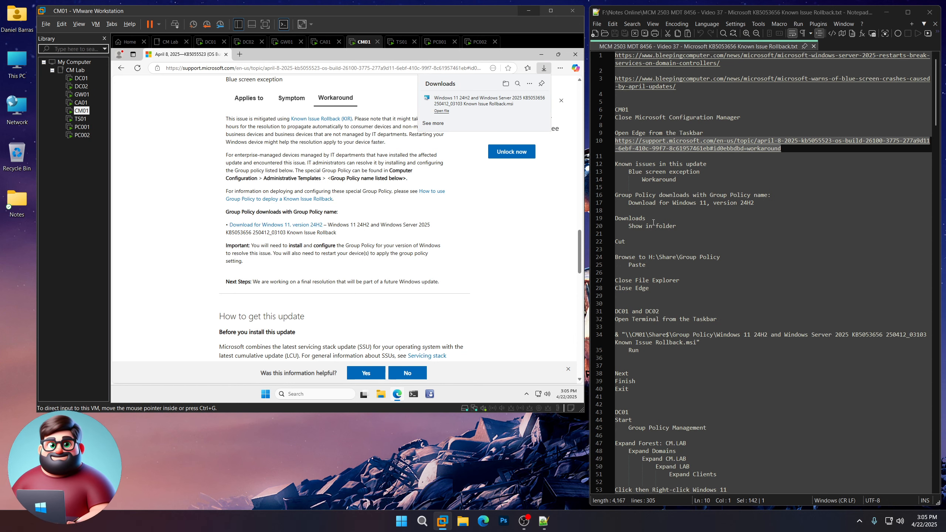
- Show the downloaded Known Issue Rollback installer in its folder
left_click(679, 222)
key("shift+Home")
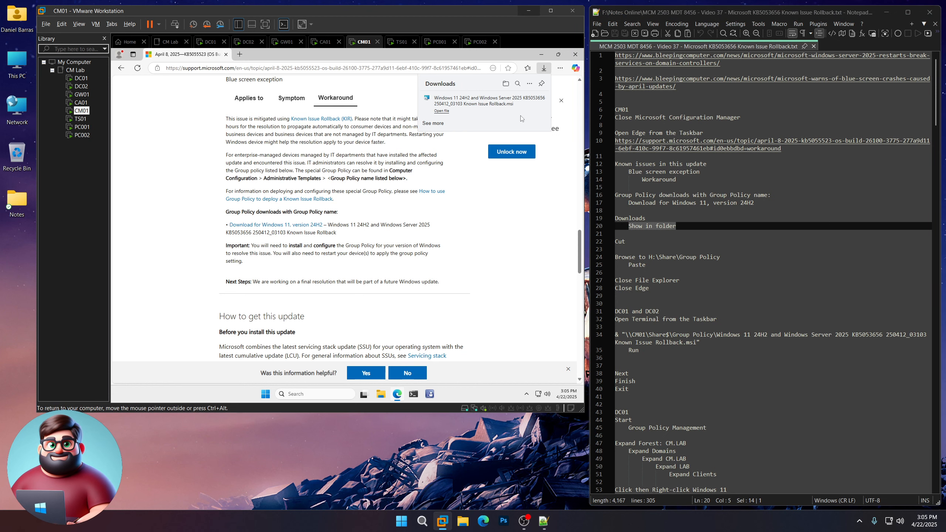
mouse_move(527, 110)
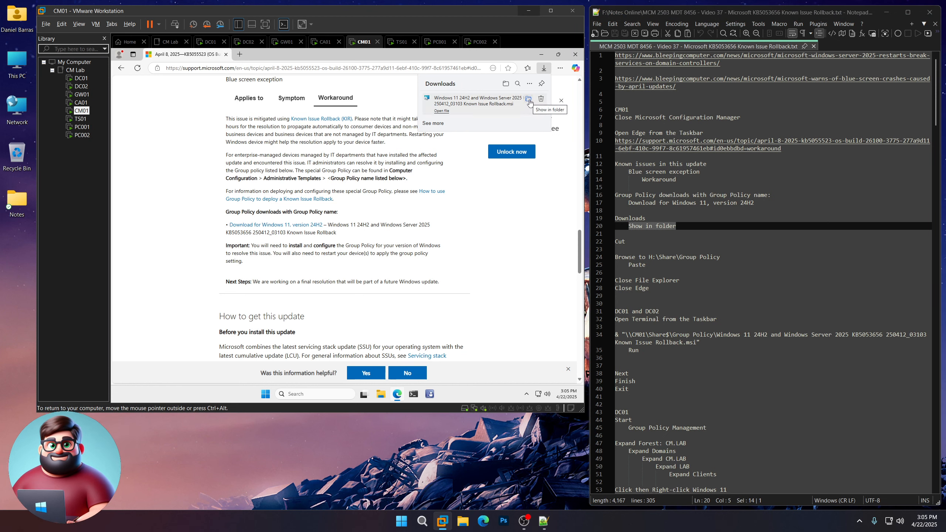
left_click(528, 99)
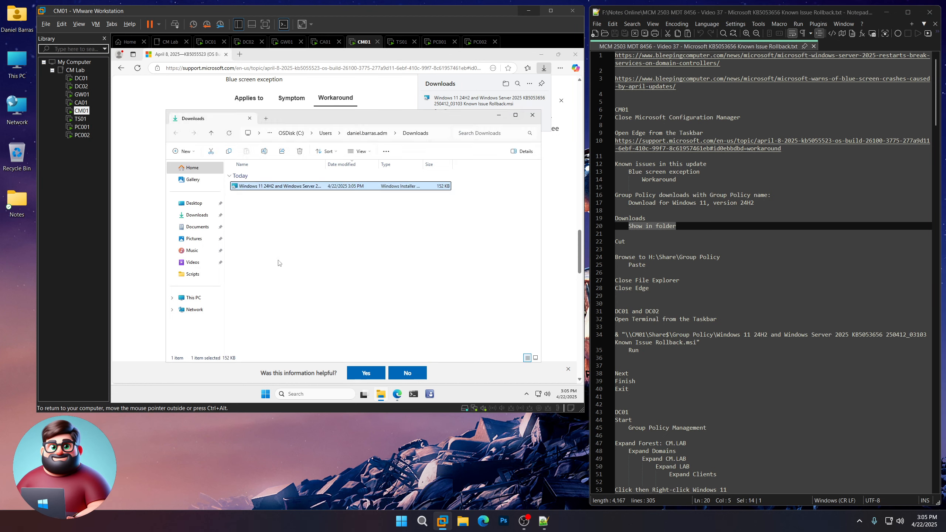
- Move the rollback installer from Downloads to H:\Share\Group Policy, and close File Explorer and Edge
left_click(211, 151)
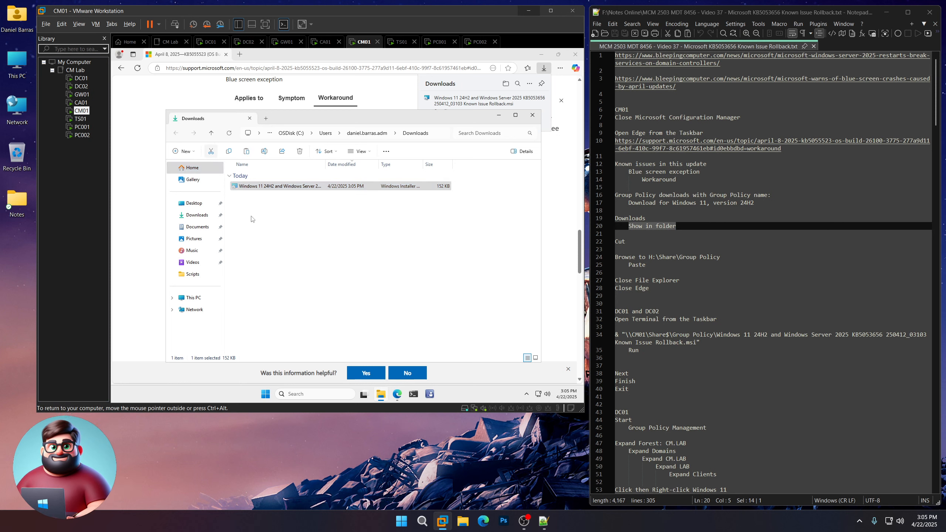
left_click(193, 298)
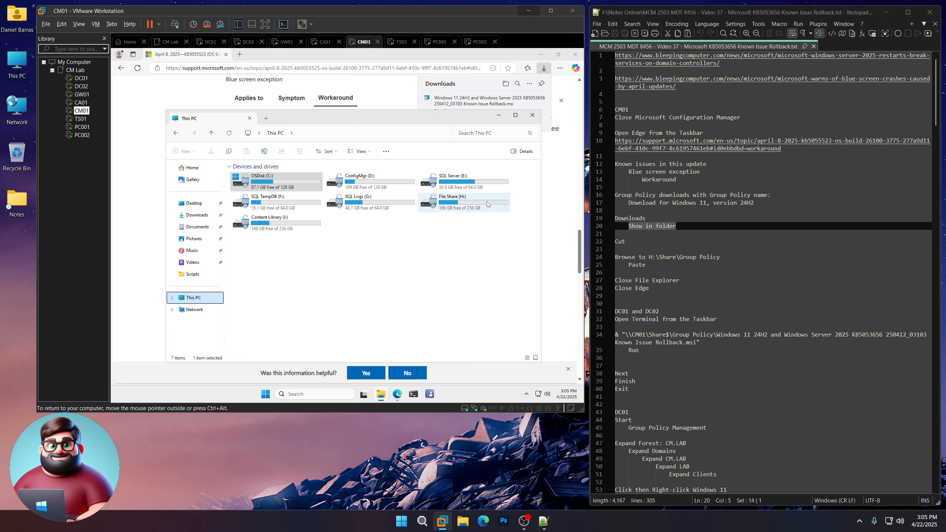
double_click(487, 201)
double_click(246, 178)
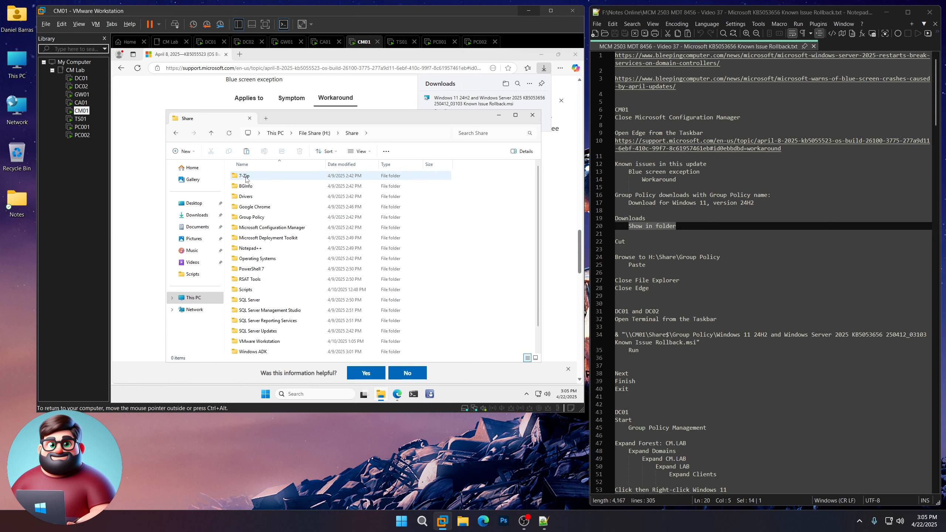
double_click(251, 218)
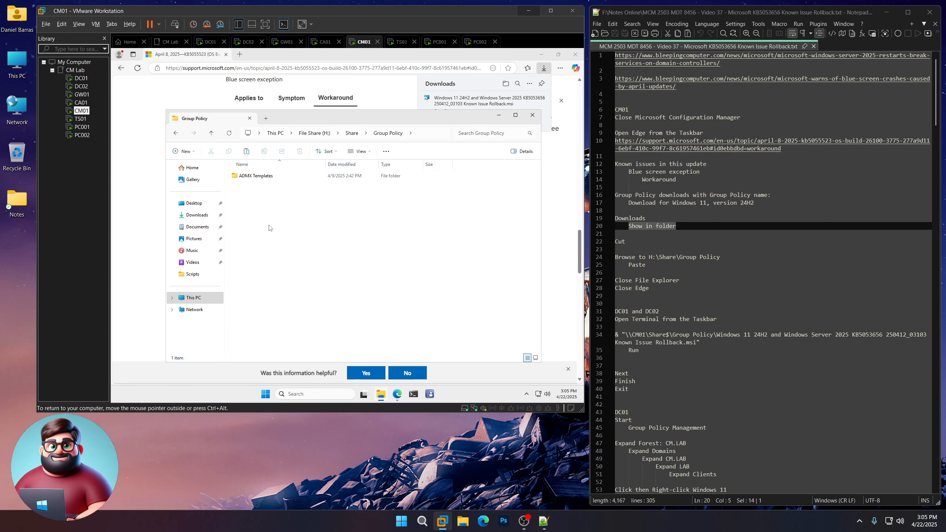
left_click(248, 152)
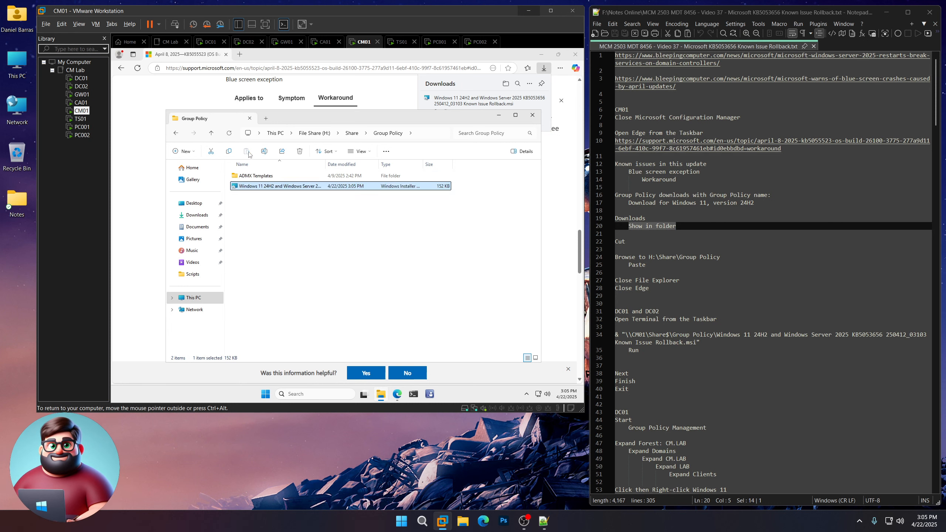
left_click(532, 116)
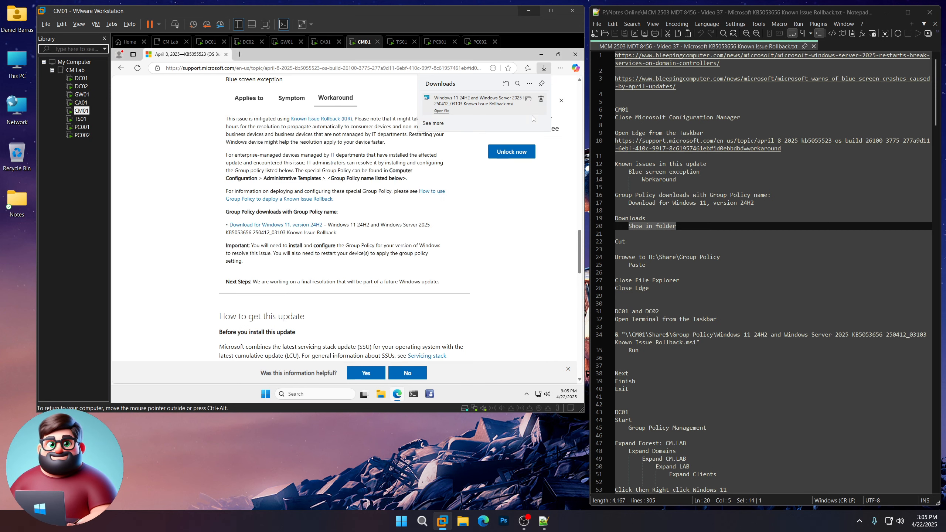
left_click(573, 55)
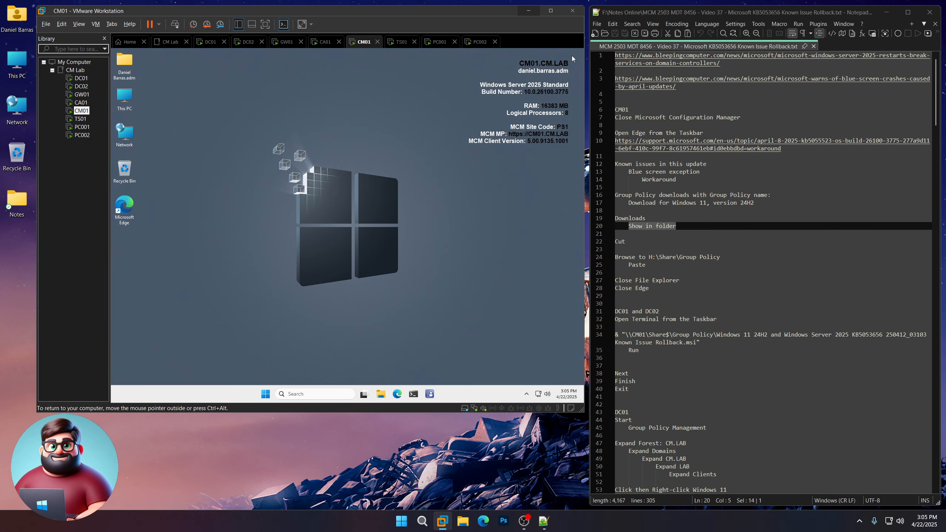
- Open Terminal on both the DC01 and DC02 virtual machines
scroll(708, 261, "down", 5)
left_click_drag(660, 195, 600, 195)
left_click(81, 78)
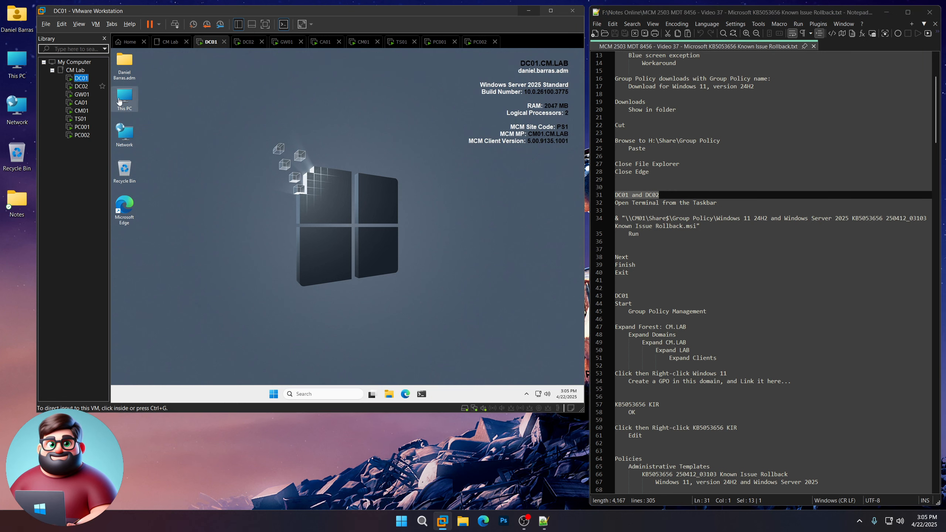
left_click(422, 396)
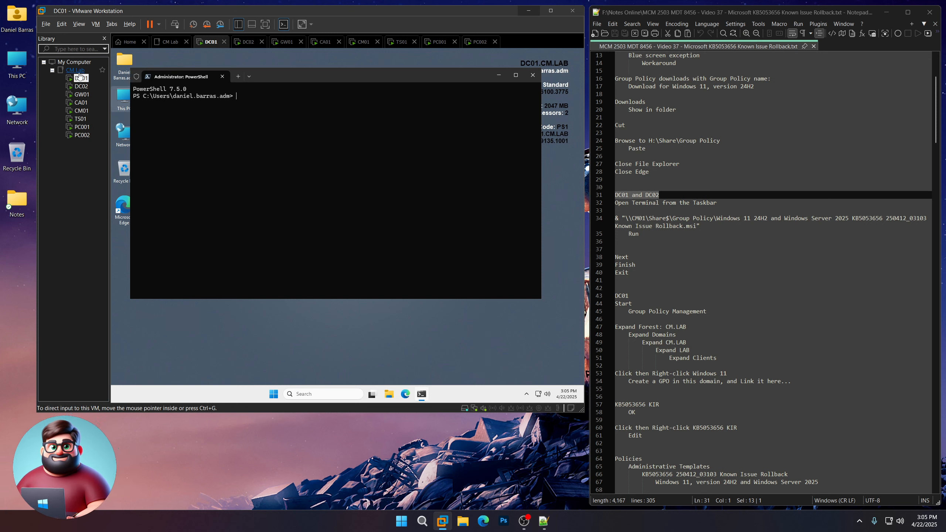
left_click(94, 88)
left_click(424, 395)
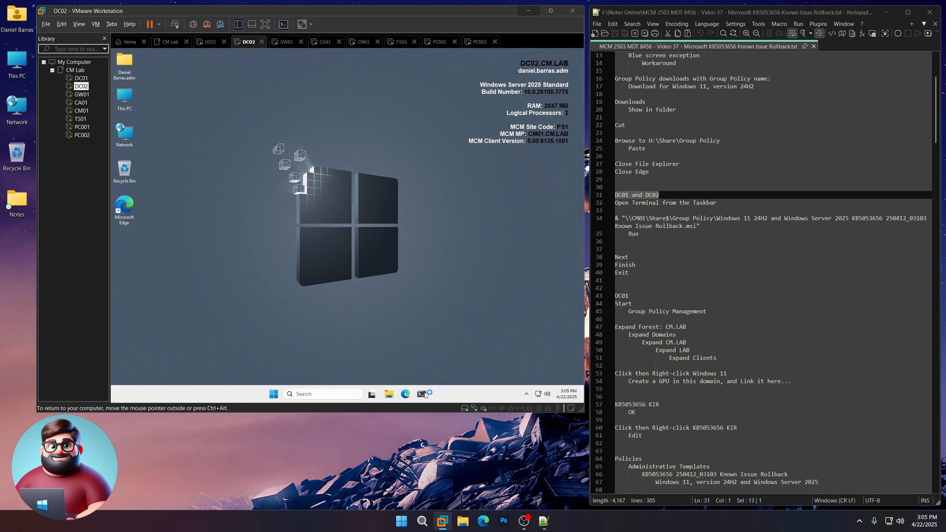
left_click(83, 78)
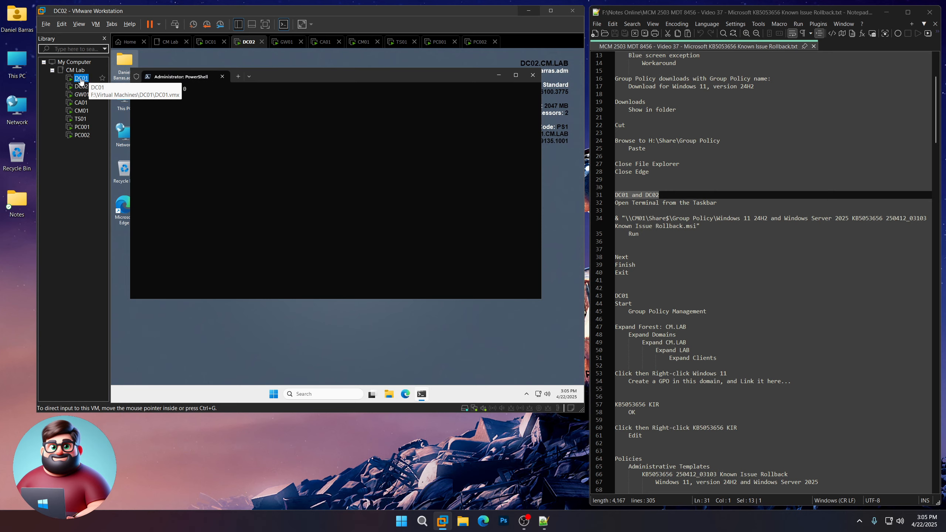
left_click_drag(707, 226, 609, 219)
right_click(657, 225)
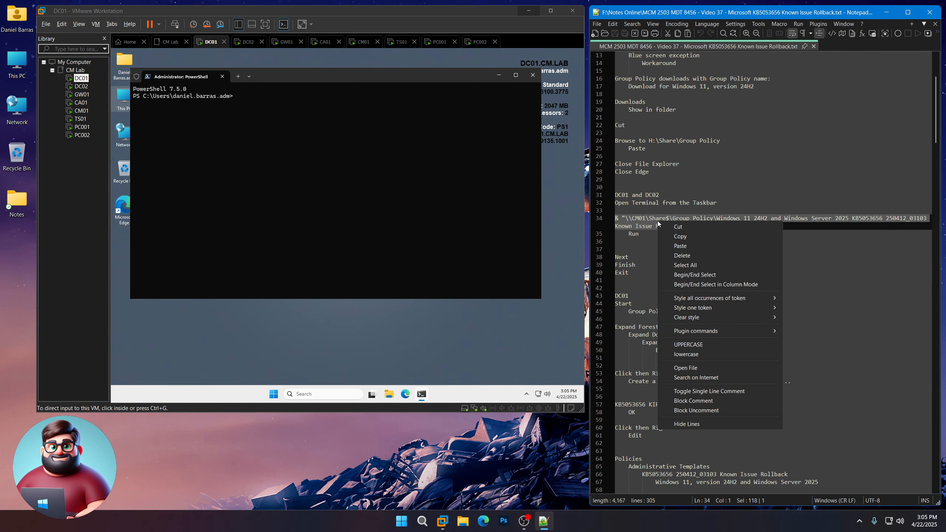
left_click(682, 238)
left_click(267, 127)
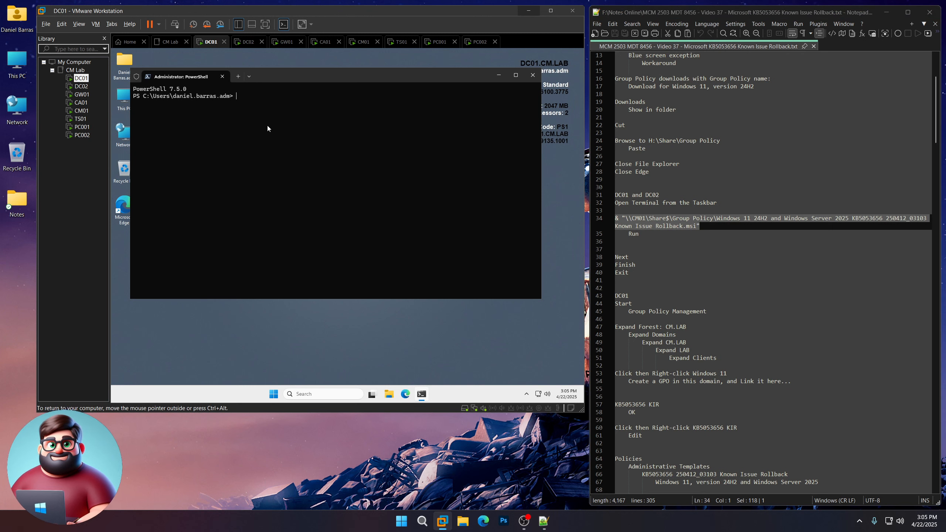
key("ctrl+v")
key("Return")
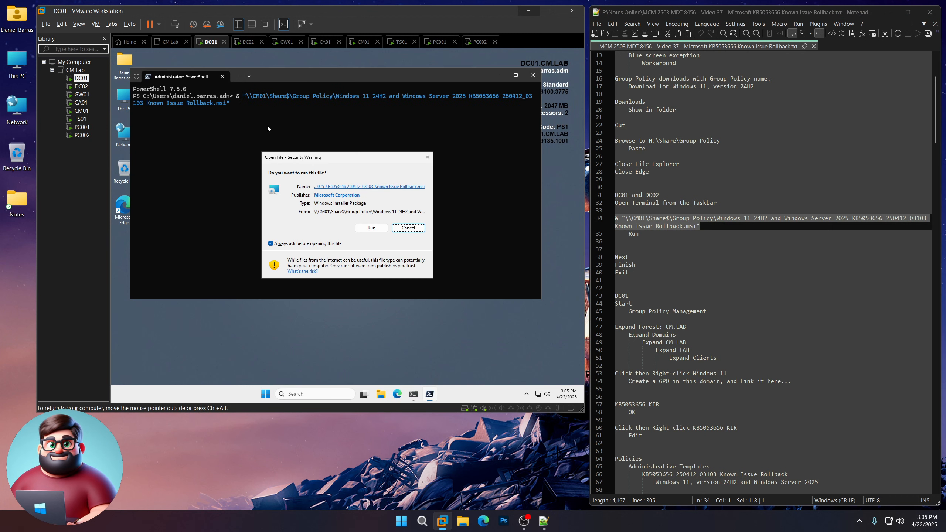
- Allow the rollback installer to run on DC01, complete the Known Issue Rollback Policy Definitions setup, and exit PowerShell
left_click(369, 226)
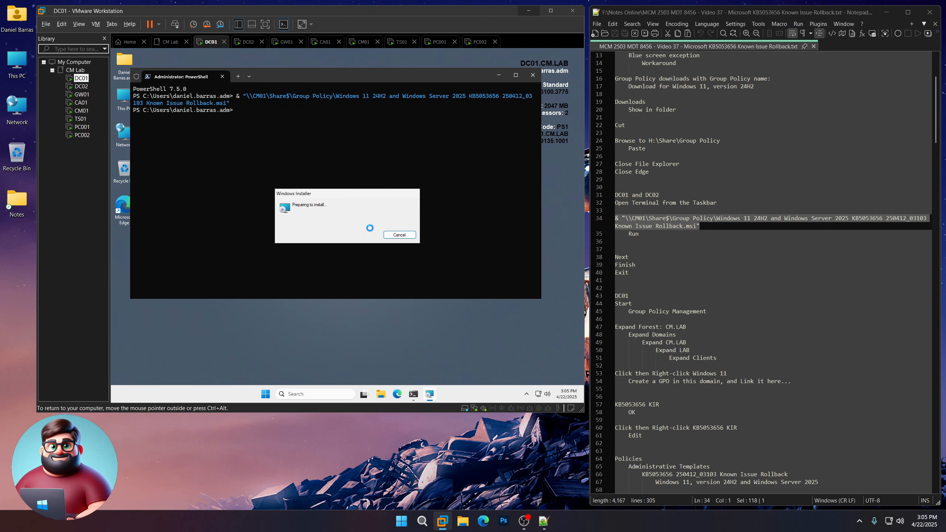
left_click(385, 278)
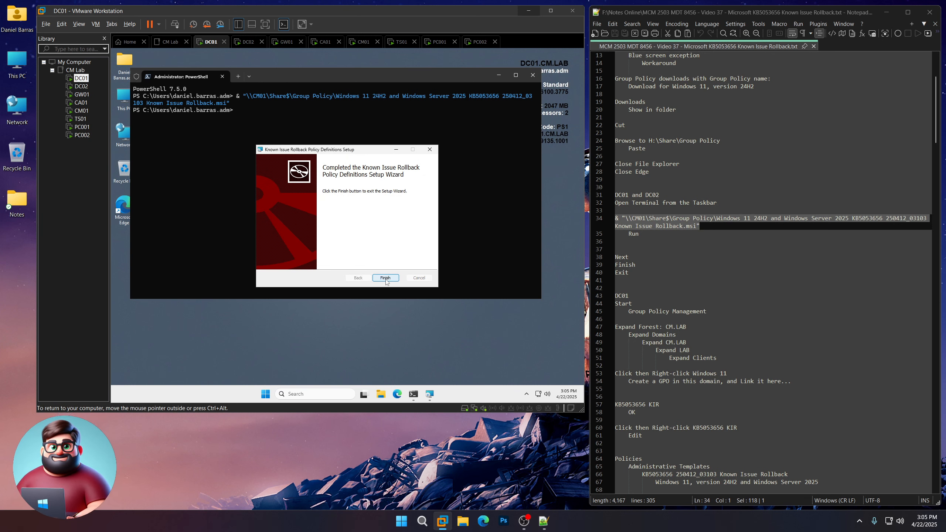
left_click(385, 278)
type("exit")
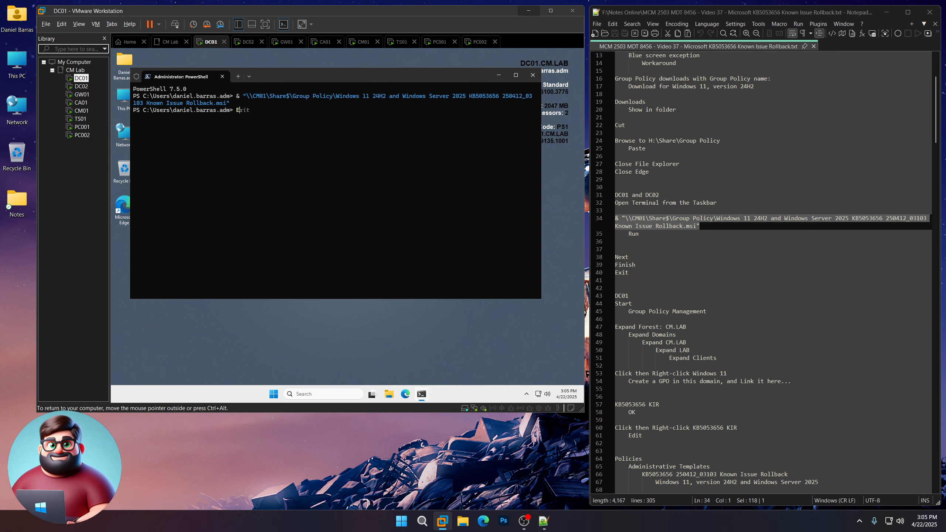
key("Return")
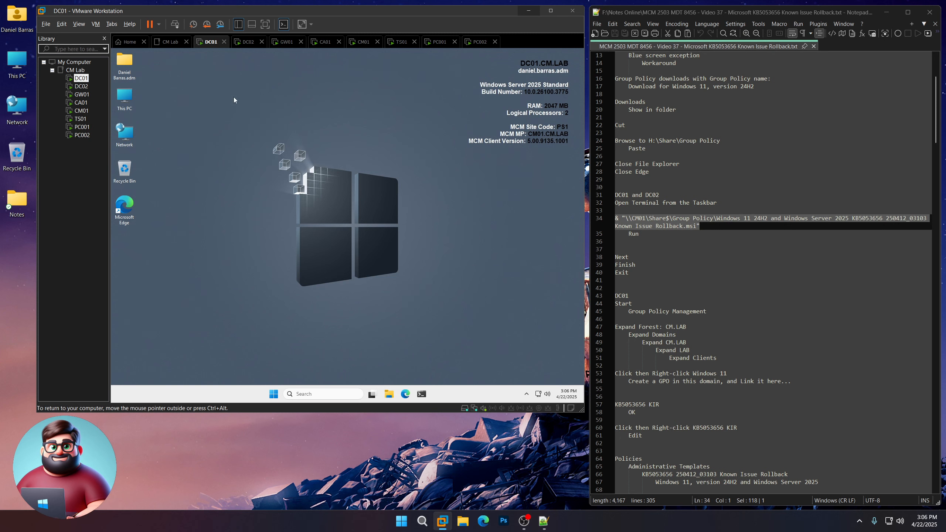
- On DC02, install the KB5053656 rollback policy definitions from PowerShell using the same copied \\CM01\Share$\Group Policy installer command, and exit the shell
left_click(81, 86)
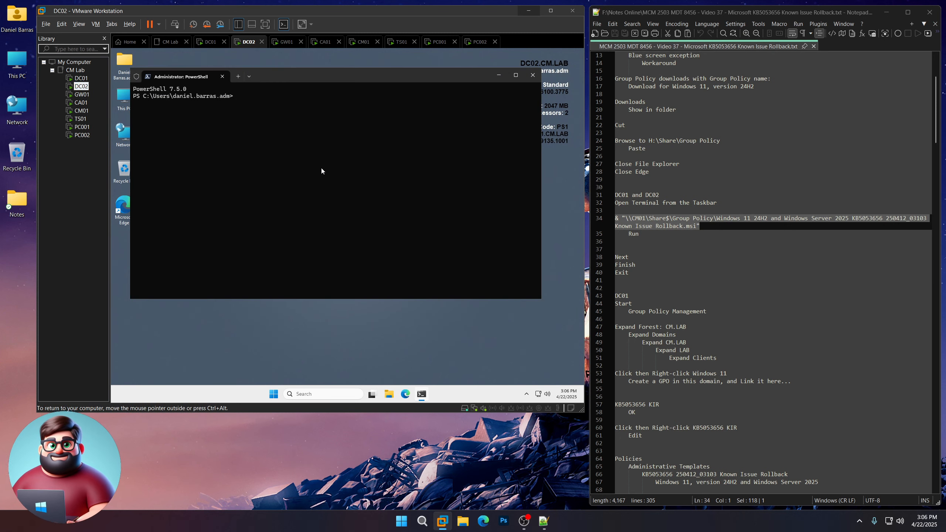
key("ctrl+v")
key("Return")
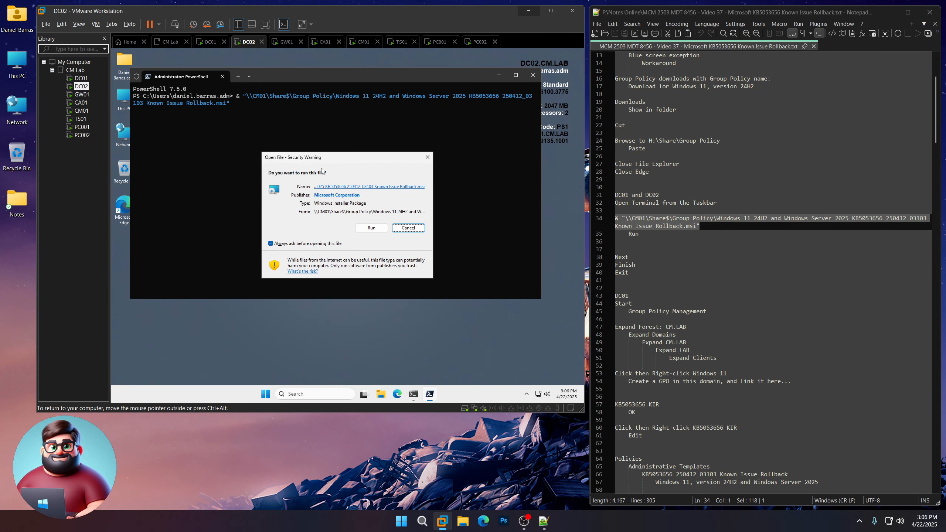
left_click(372, 228)
left_click(393, 278)
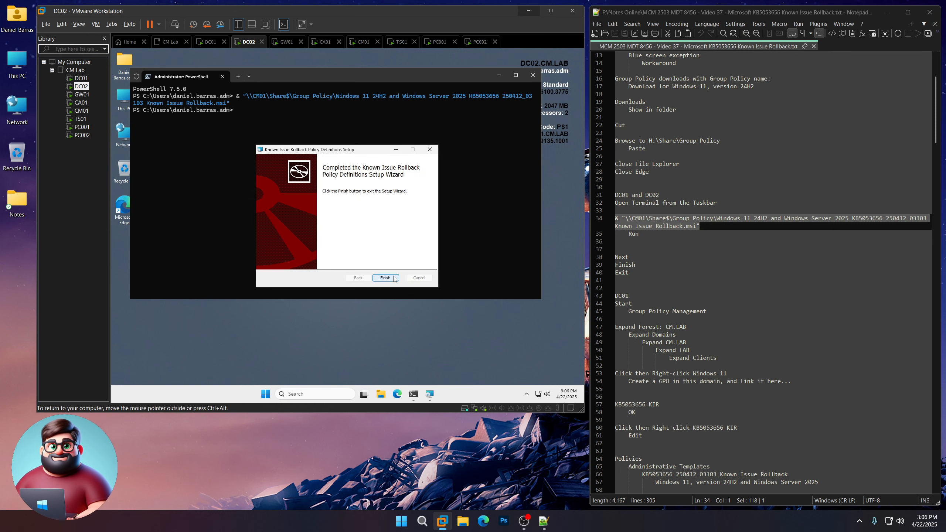
left_click(392, 278)
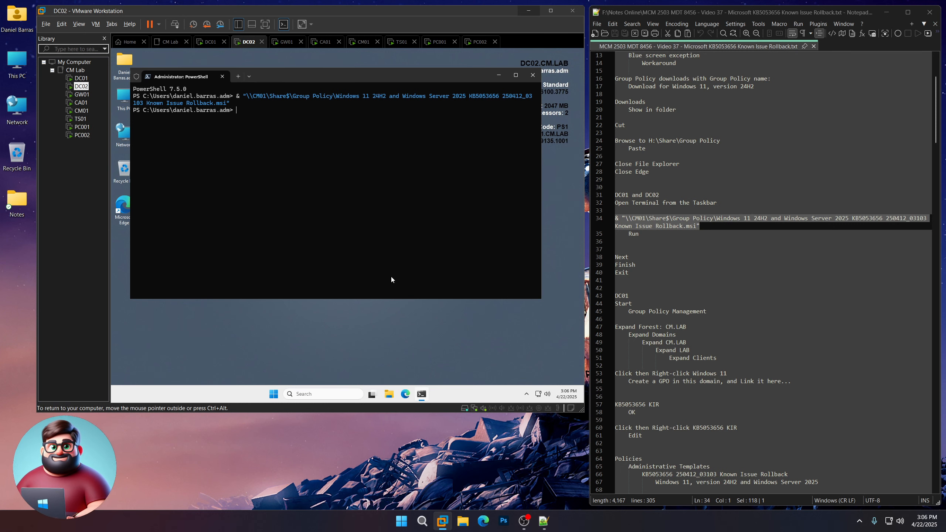
type("exit")
key("Return")
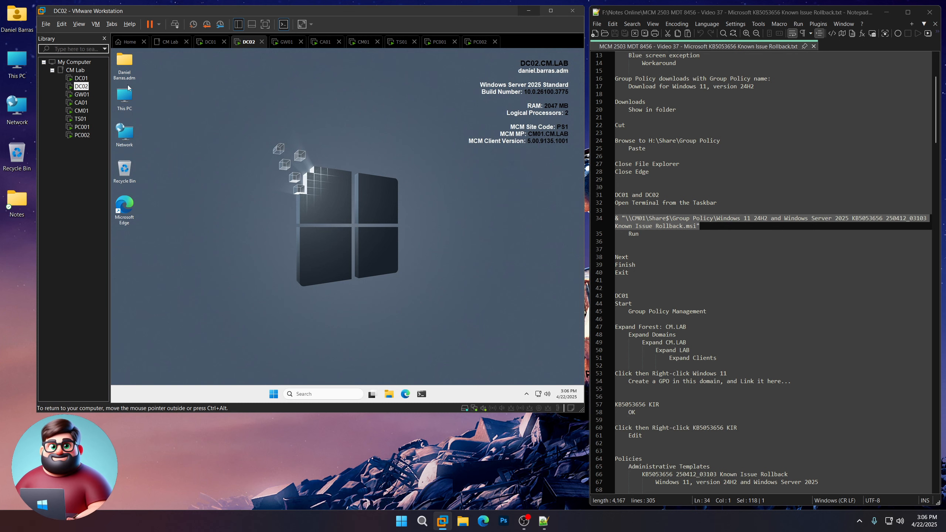
- Open Group Policy Management on DC01 and expand the CM.LAB domain down to LAB > Clients
left_click(81, 78)
scroll(641, 280, "down", 7)
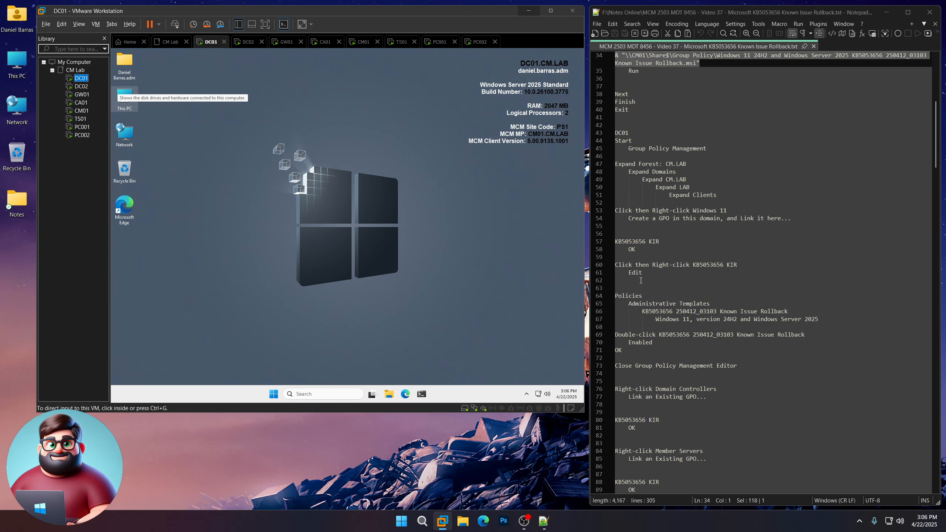
left_click(278, 395)
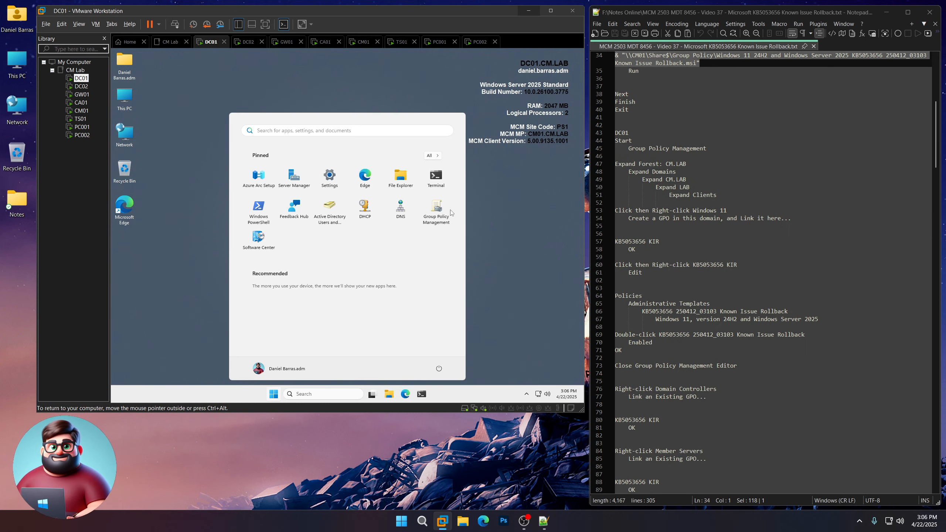
left_click(432, 220)
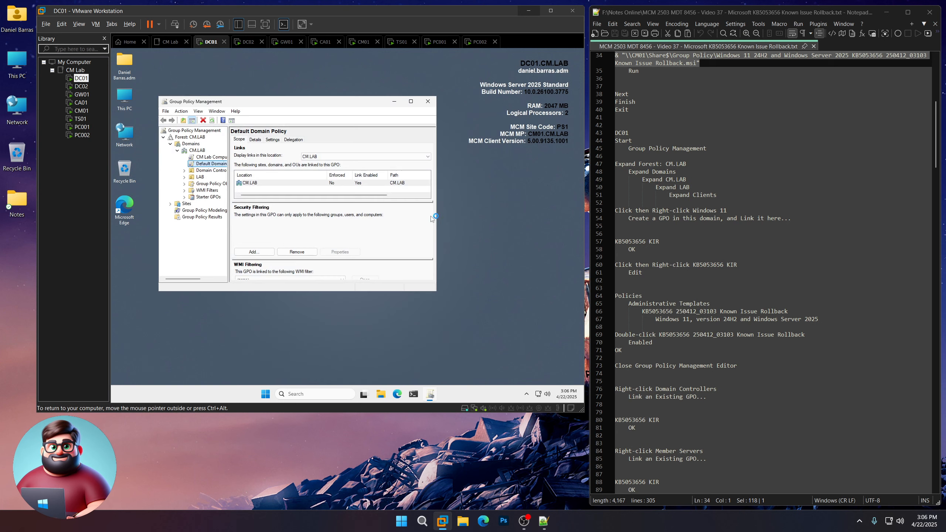
left_click(182, 137)
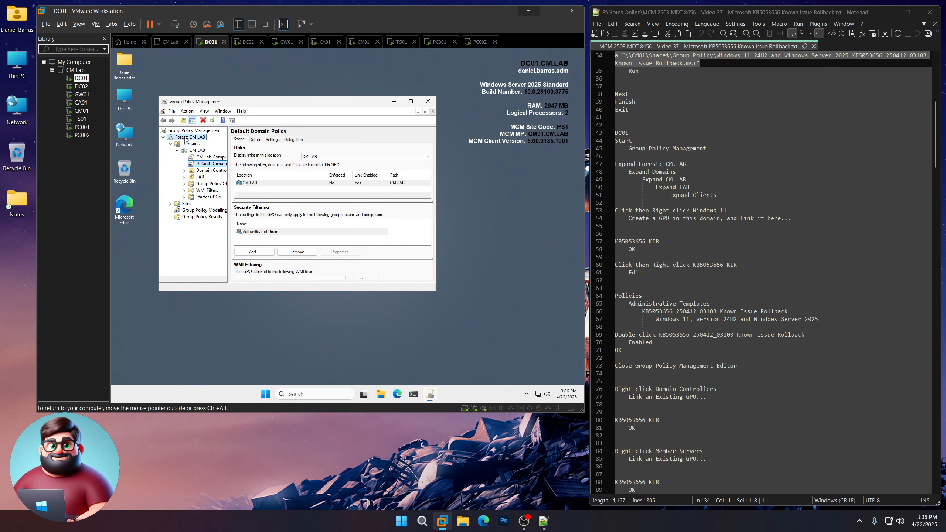
left_click(185, 145)
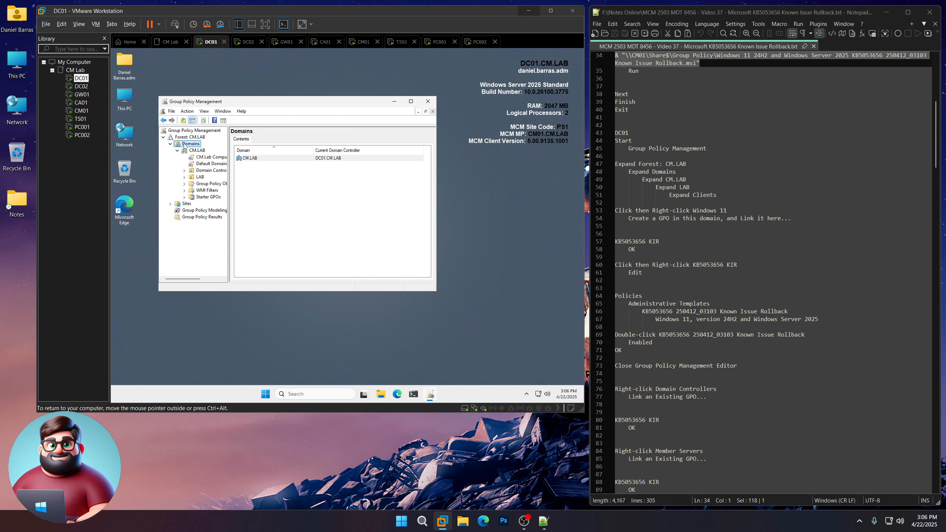
left_click(195, 151)
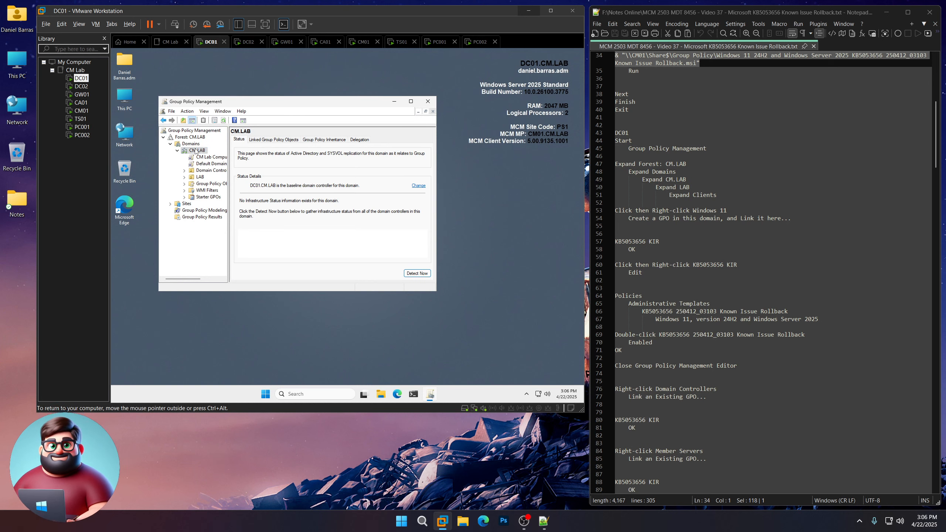
left_click(184, 177)
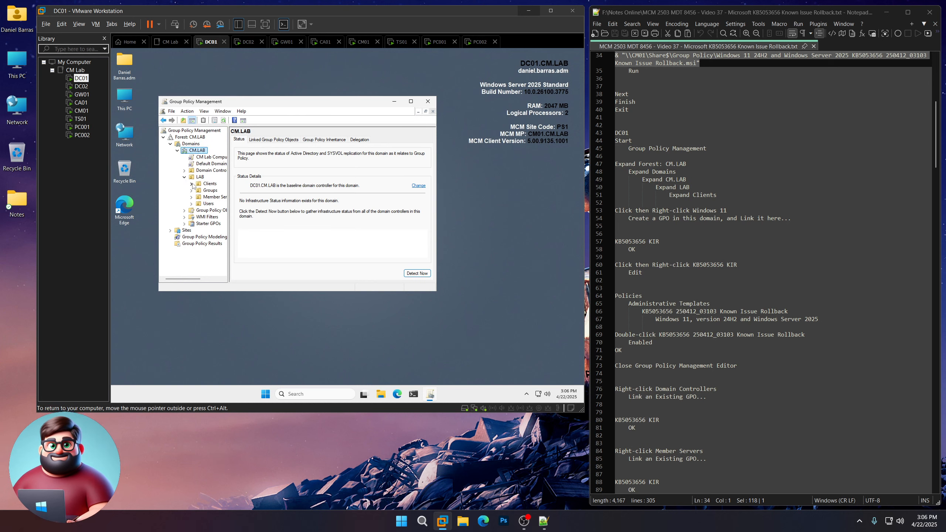
left_click(192, 184)
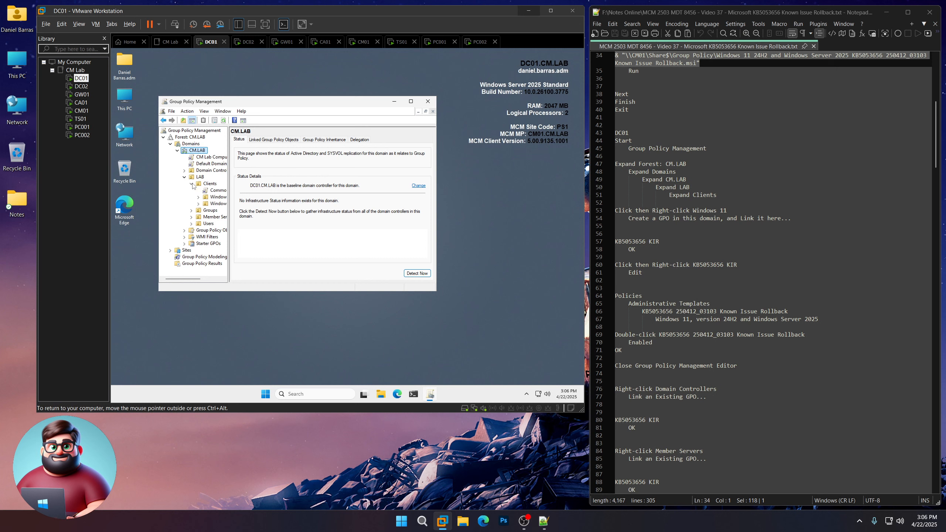
- Create and link a new GPO on the Windows 11 organizational unit, using the name KB5053656 KIR from the notes
left_click(218, 204)
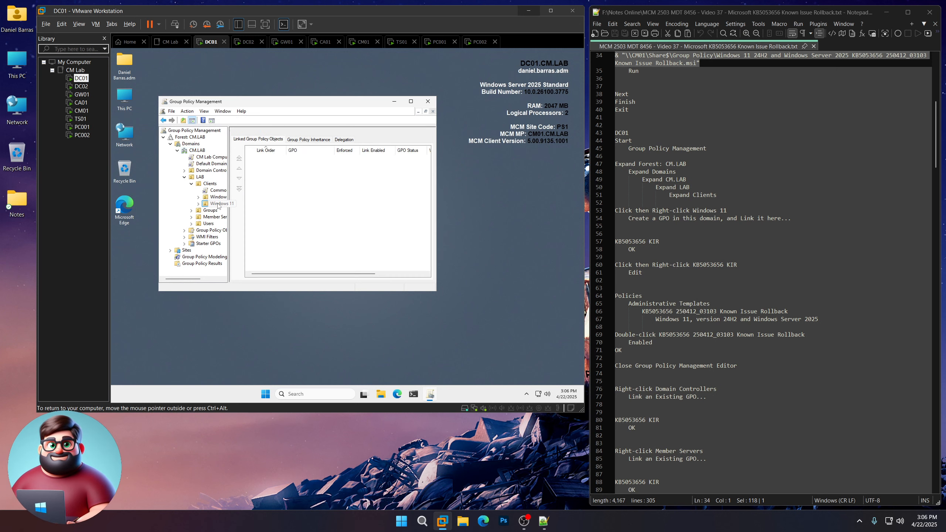
right_click(219, 204)
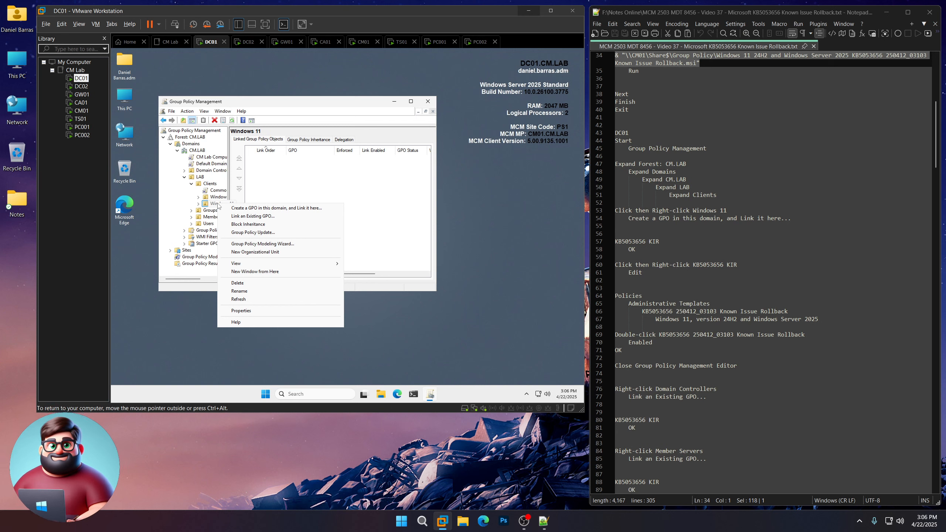
left_click(266, 211)
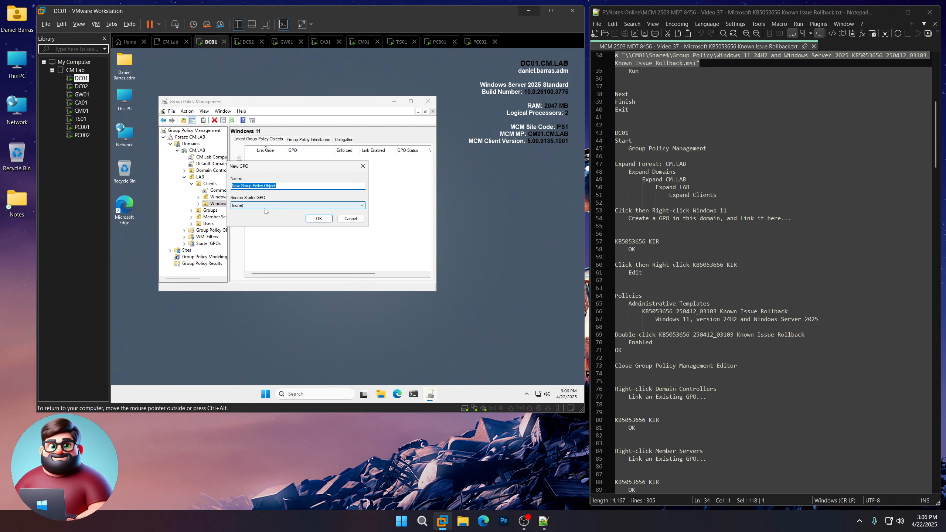
left_click_drag(660, 241, 603, 243)
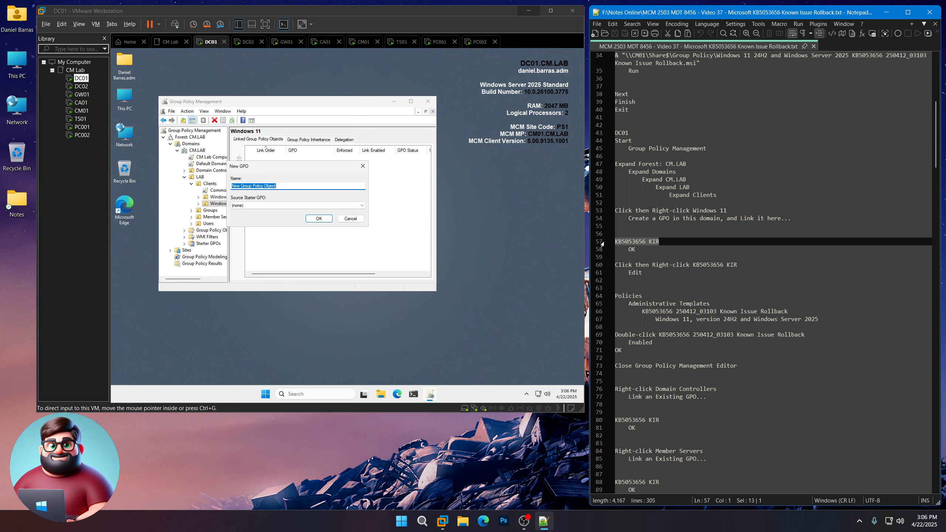
right_click(624, 243)
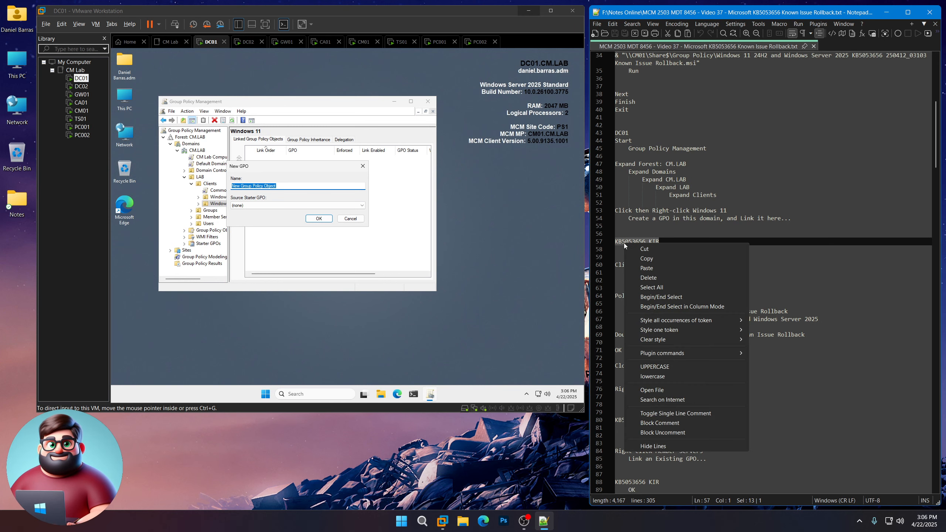
left_click(648, 258)
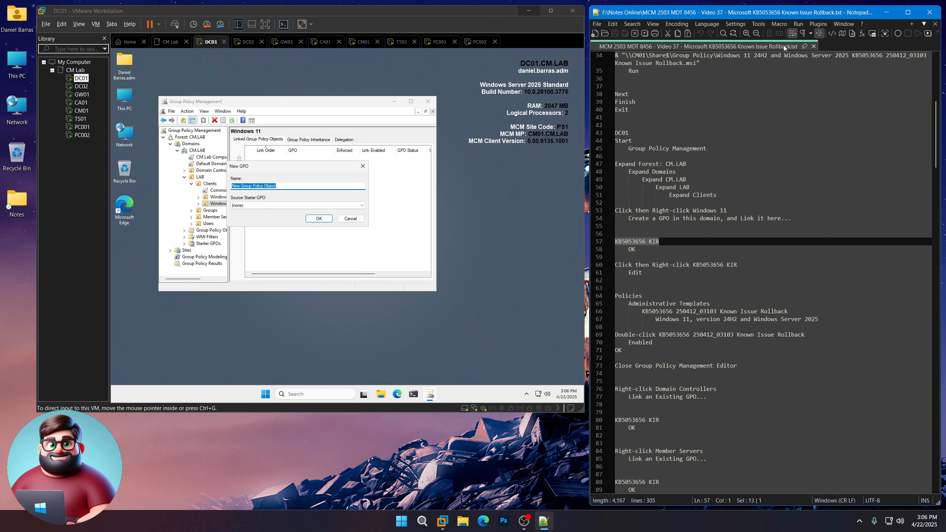
left_click(284, 172)
key("ctrl+v")
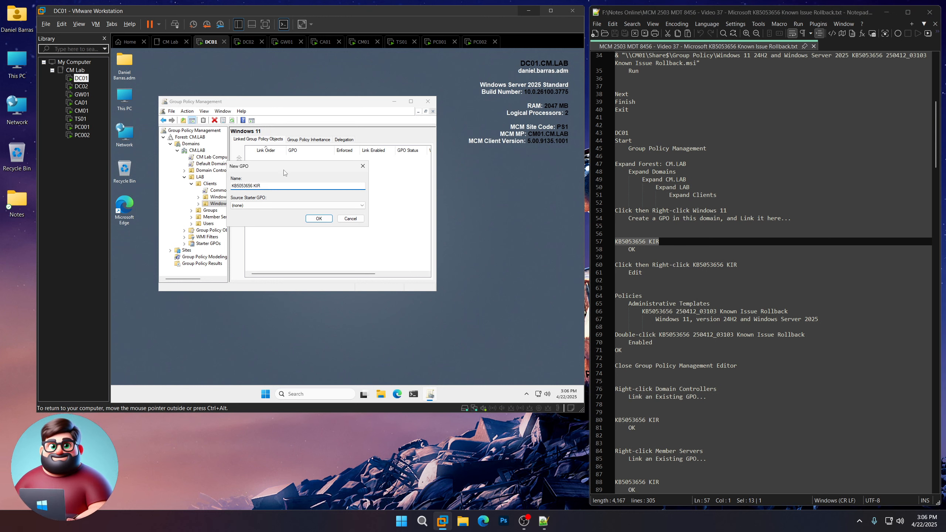
left_click(320, 218)
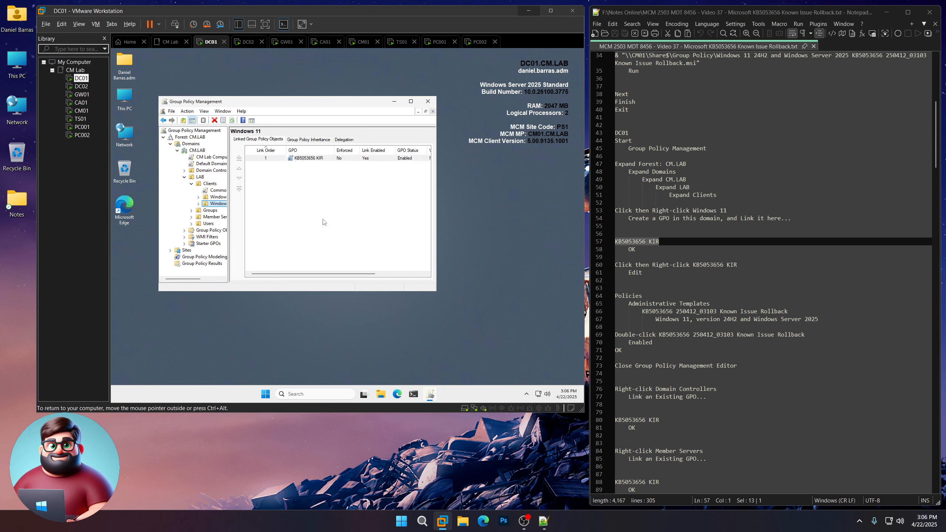
left_click(312, 158)
right_click(312, 159)
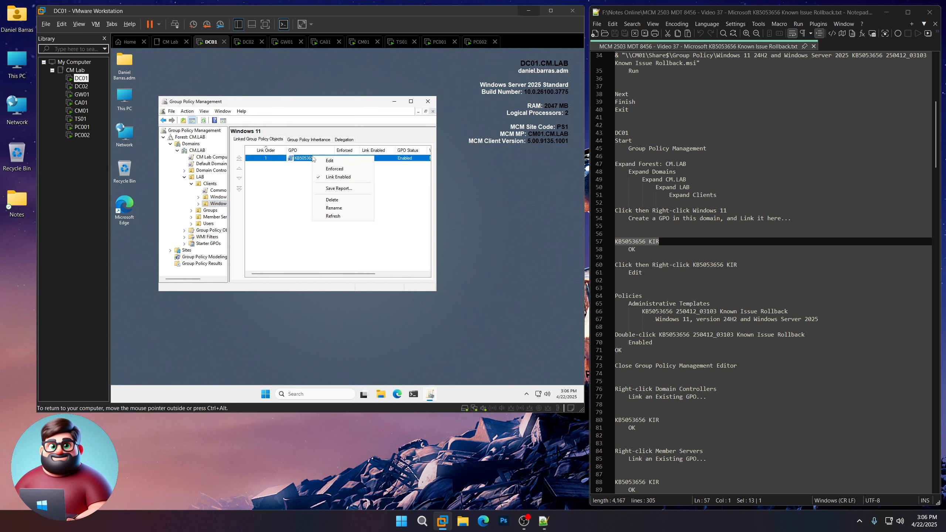
left_click(328, 161)
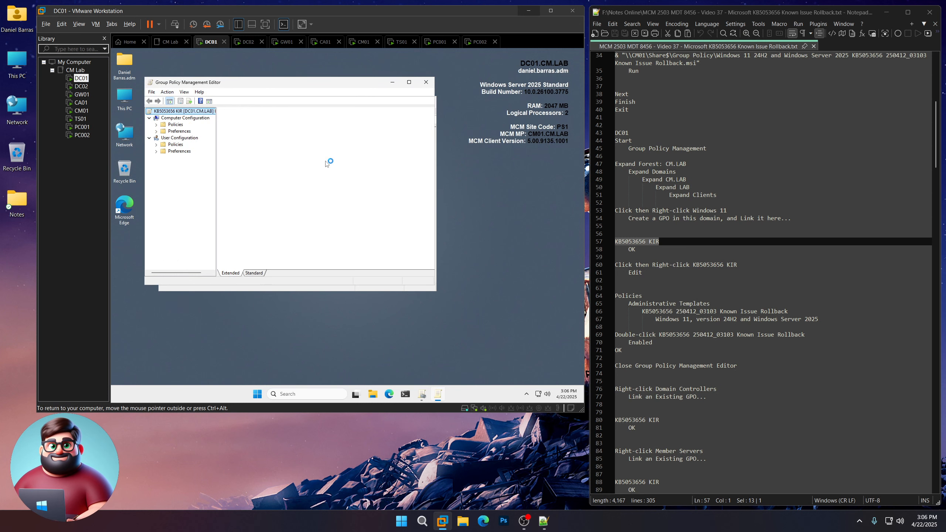
left_click(156, 124)
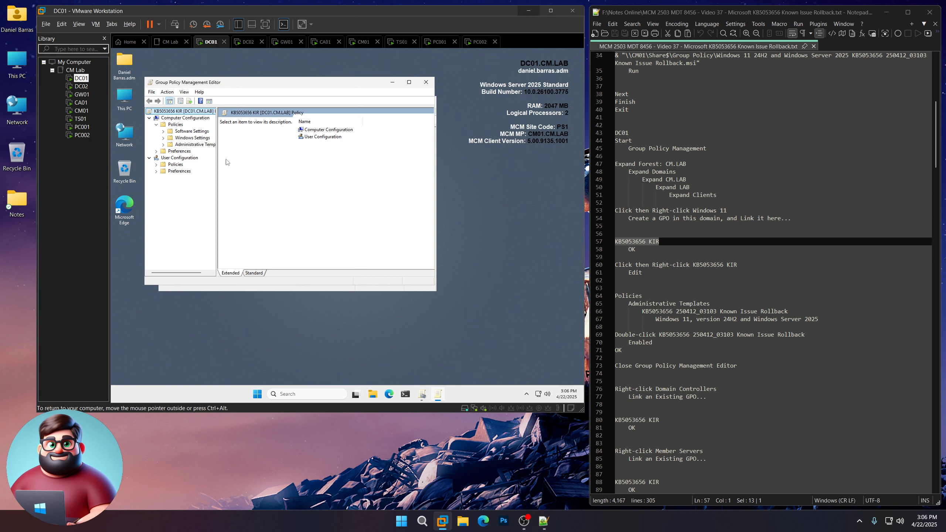
left_click_drag(819, 320, 615, 296)
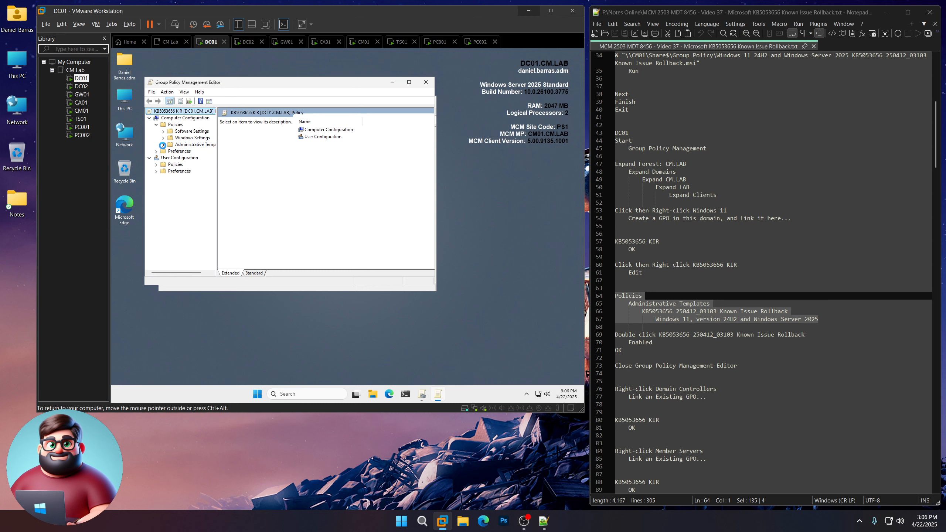
left_click(162, 144)
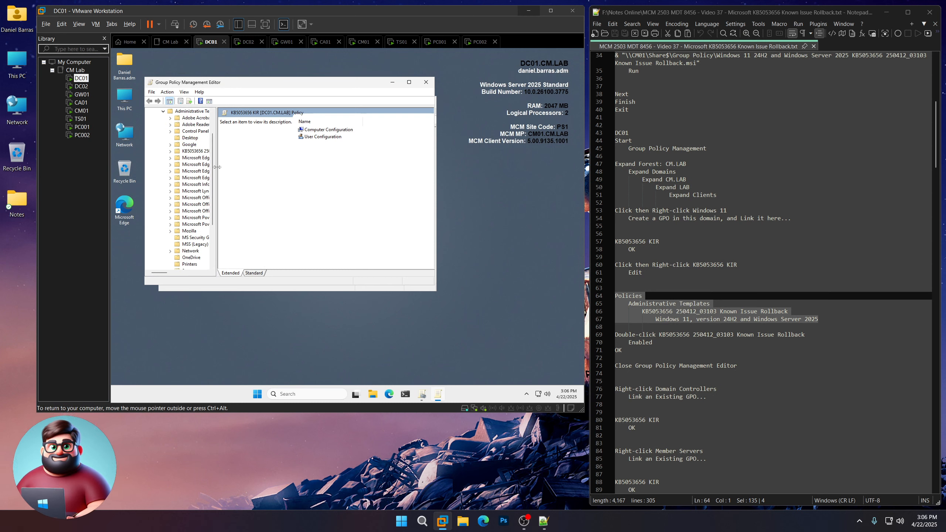
left_click_drag(217, 167, 282, 167)
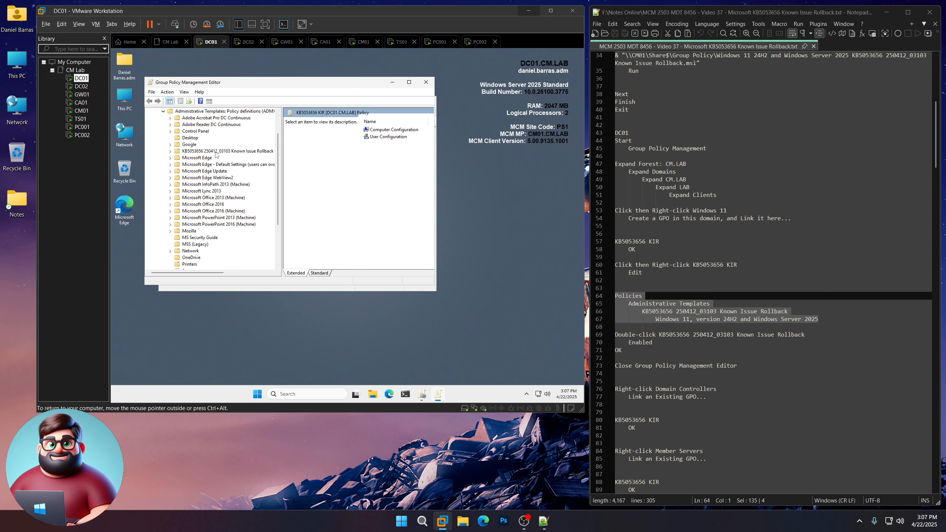
left_click(170, 151)
left_click(212, 159)
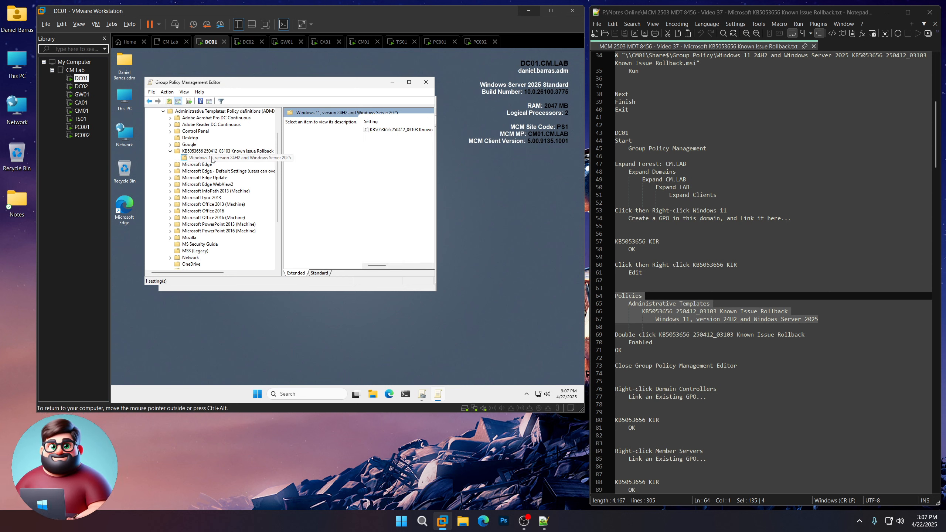
double_click(400, 130)
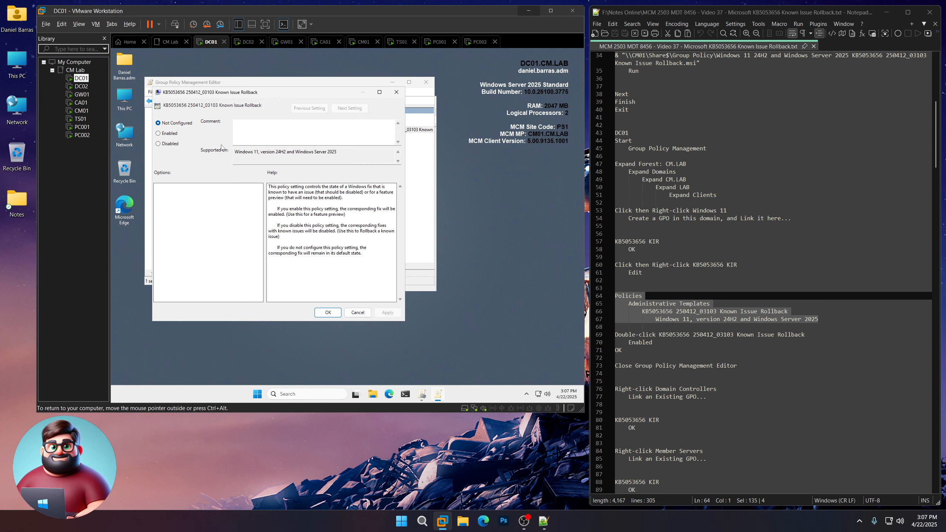
left_click(172, 134)
left_click(329, 313)
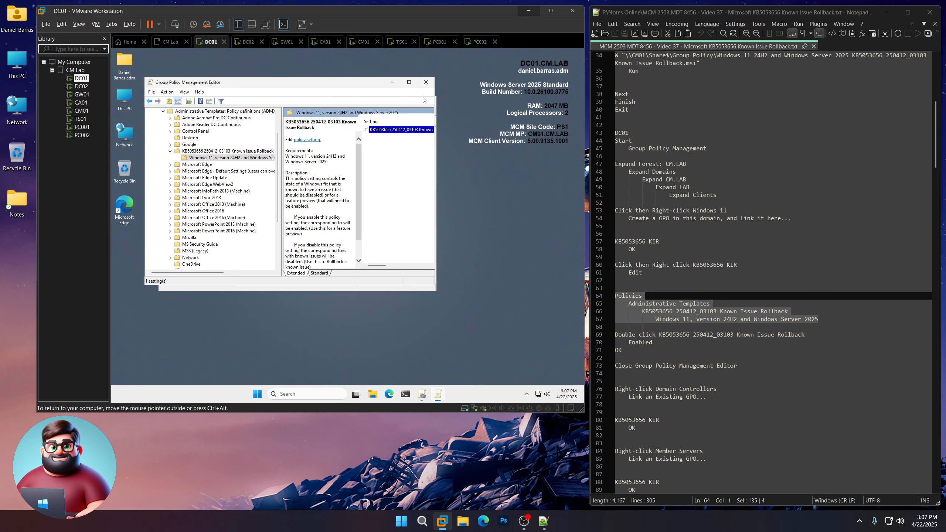
left_click(429, 85)
scroll(732, 318, "down", 10)
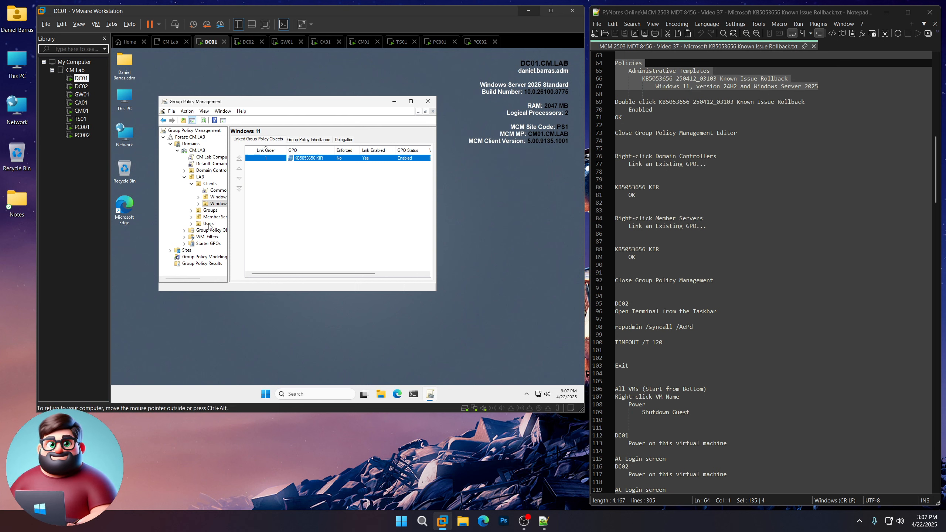
- Link the existing KB5053656 KIR GPO to the Domain Controllers organizational unit
right_click(210, 173)
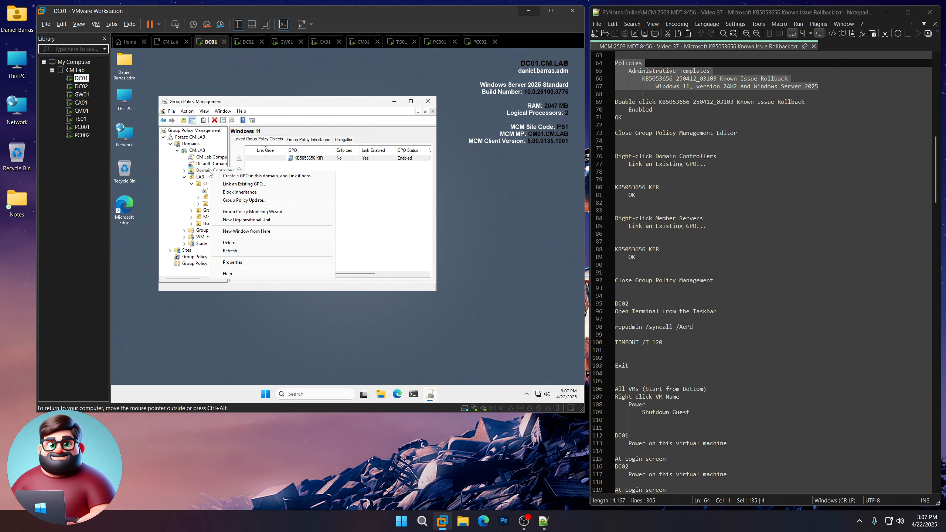
left_click(236, 184)
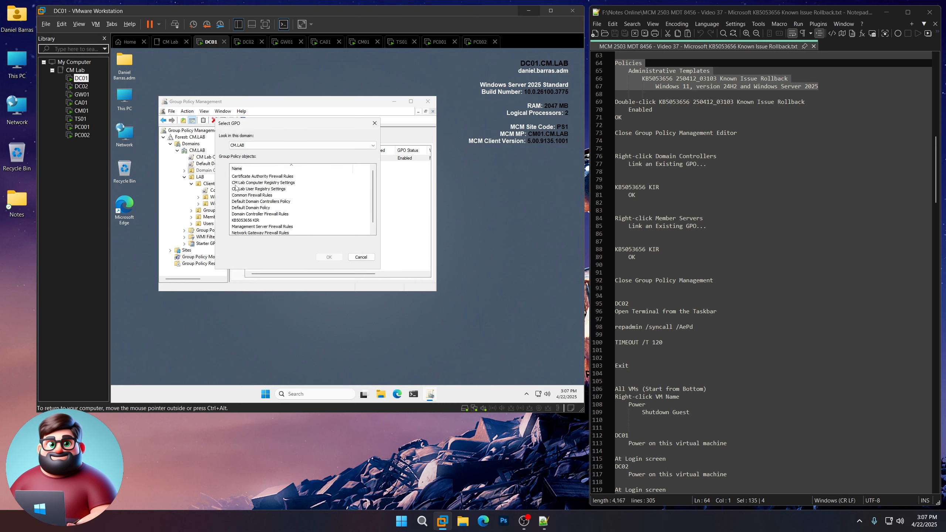
left_click(250, 221)
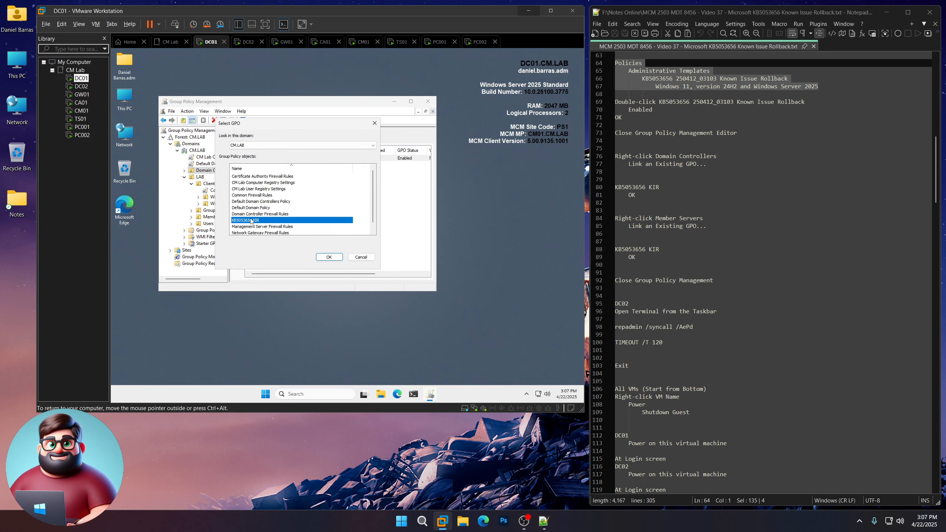
left_click(324, 257)
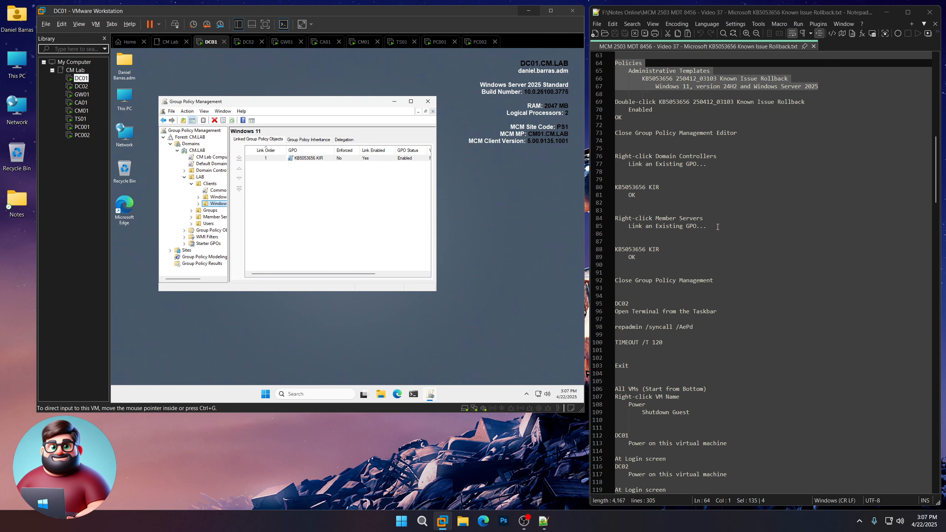
- Link the existing KB5053656 KIR GPO to the Member Servers organizational unit and close Group Policy Management
left_click_drag(615, 218, 707, 225)
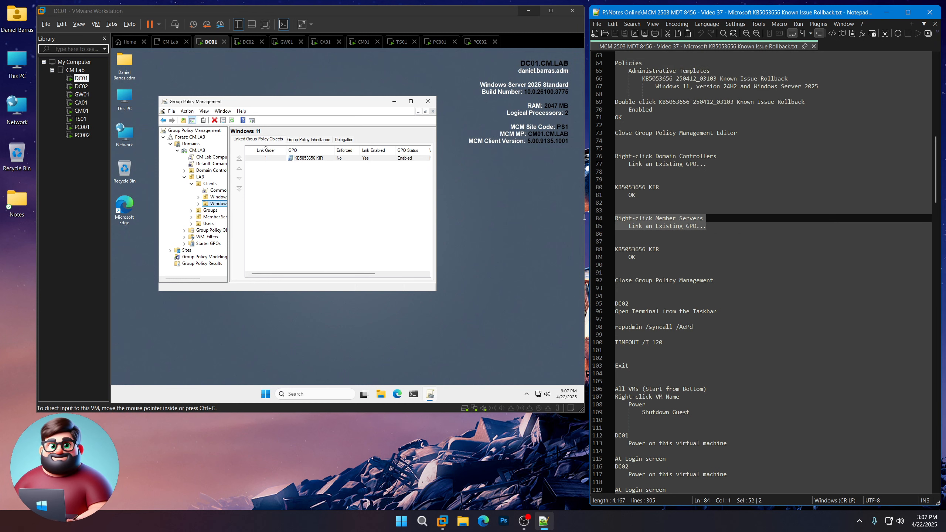
right_click(219, 219)
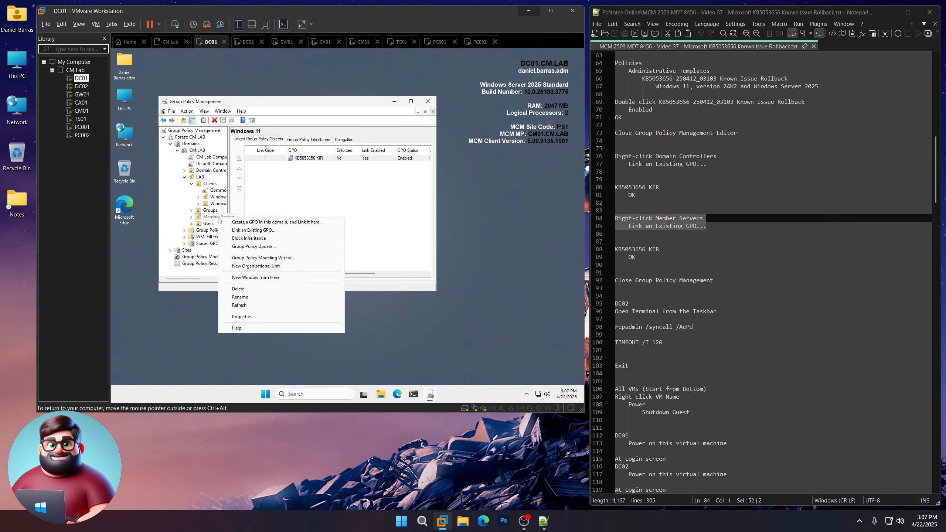
left_click(239, 230)
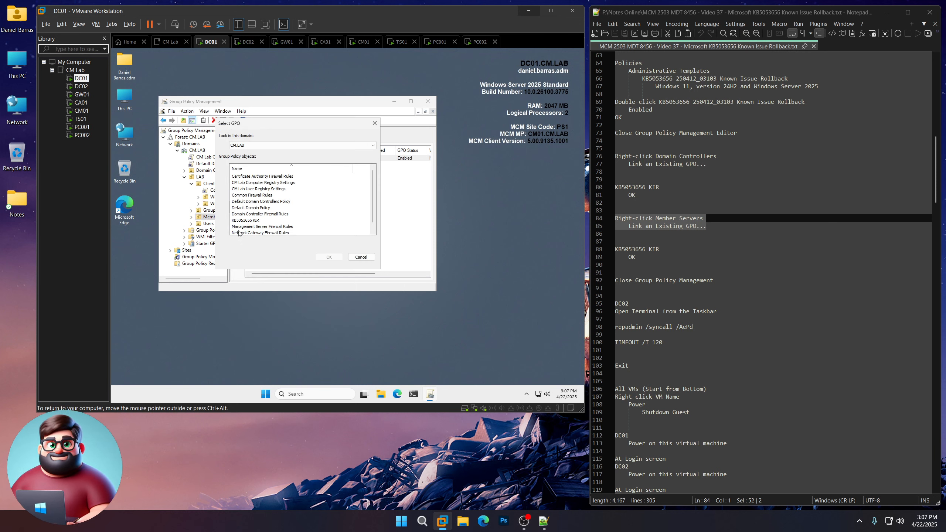
left_click(244, 220)
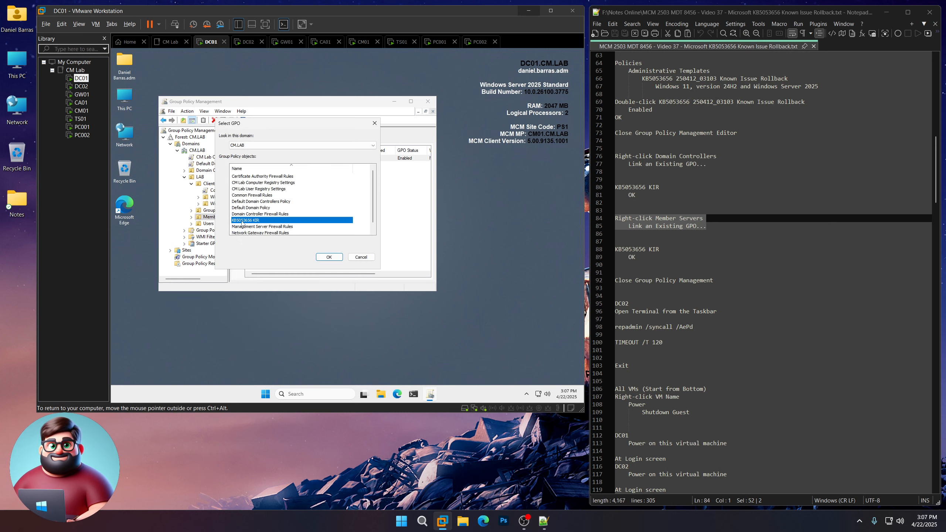
left_click(329, 257)
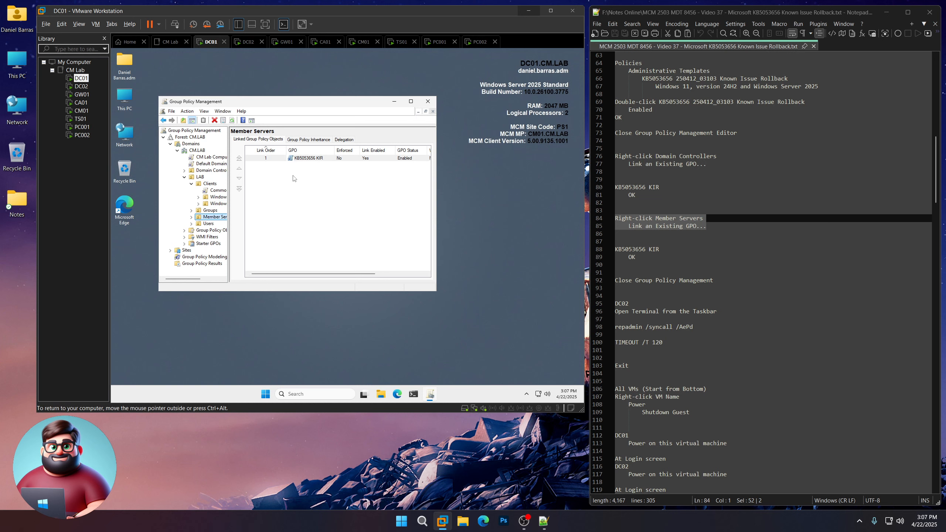
left_click(429, 101)
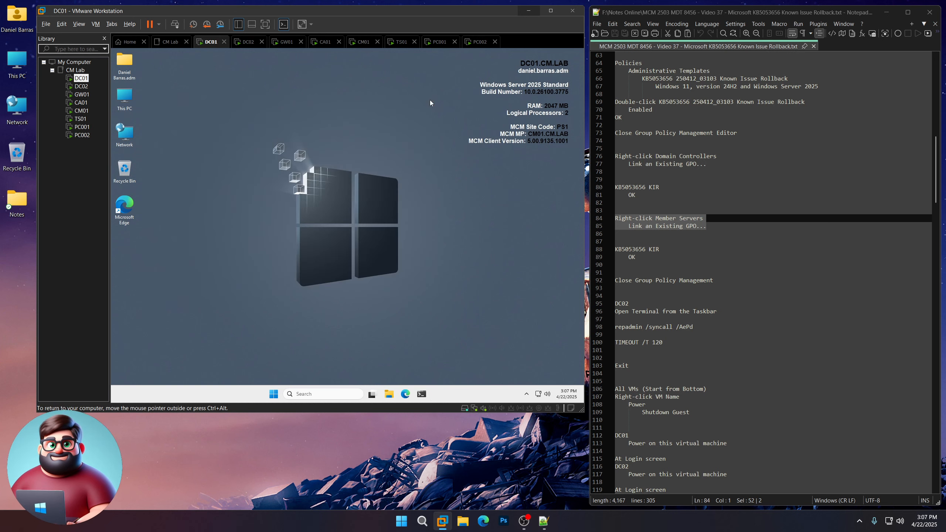
- On DC02, open Terminal and run repadmin /syncall /AePd followed by TIMEOUT /T 120, copied from the notes
left_click(81, 86)
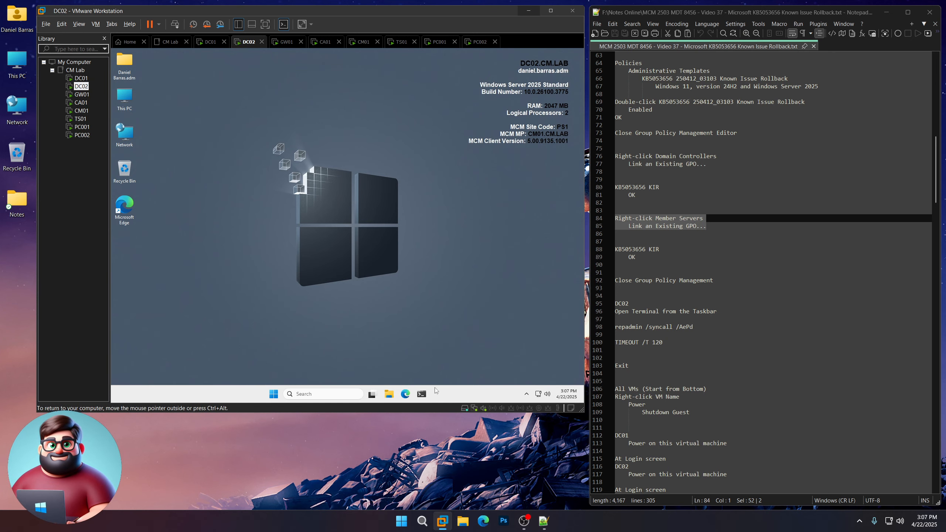
left_click(422, 394)
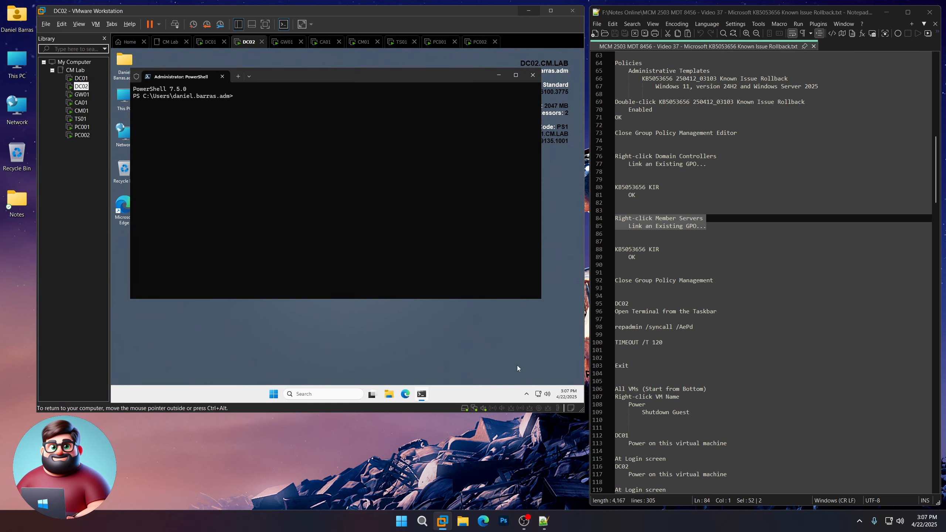
left_click_drag(670, 343, 596, 326)
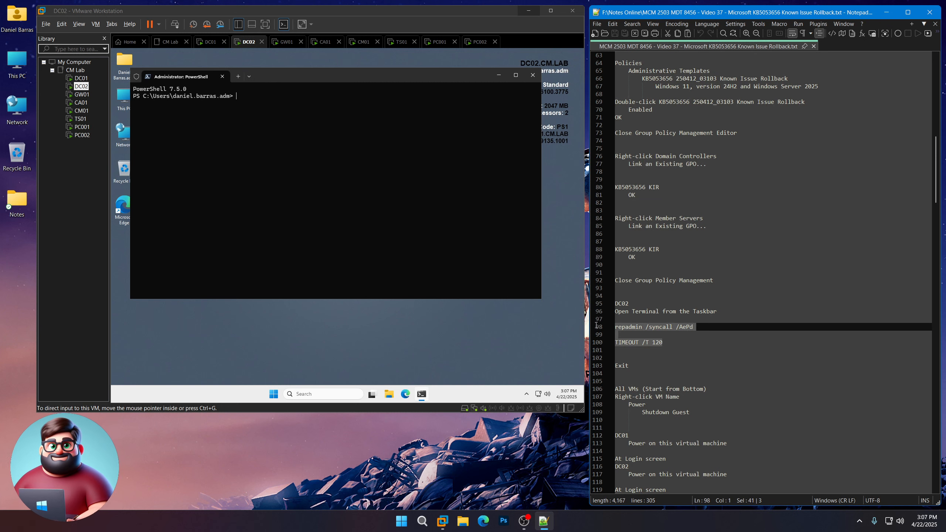
right_click(651, 328)
left_click(667, 133)
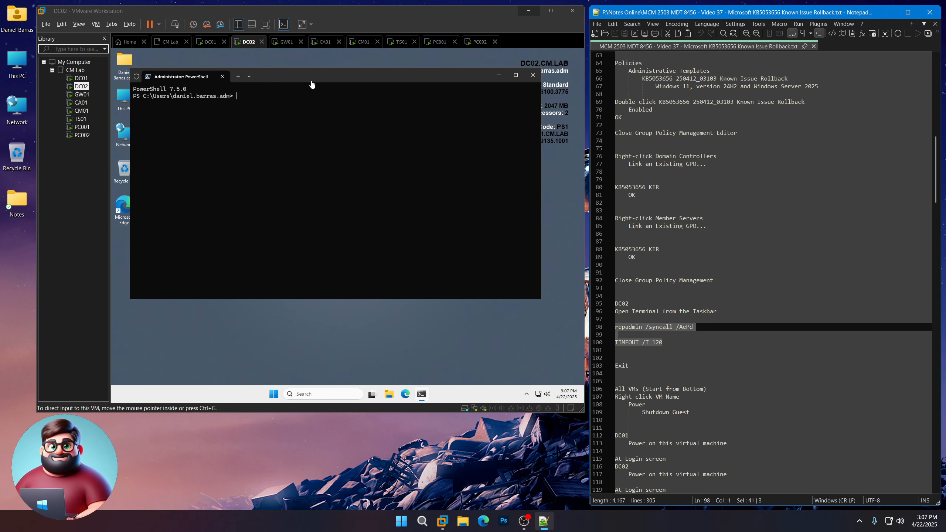
right_click(304, 147)
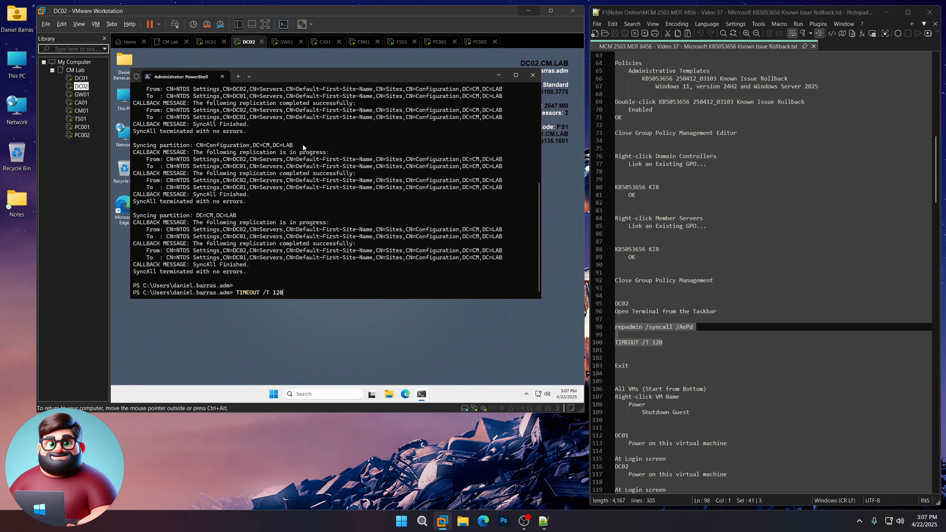
key("Return")
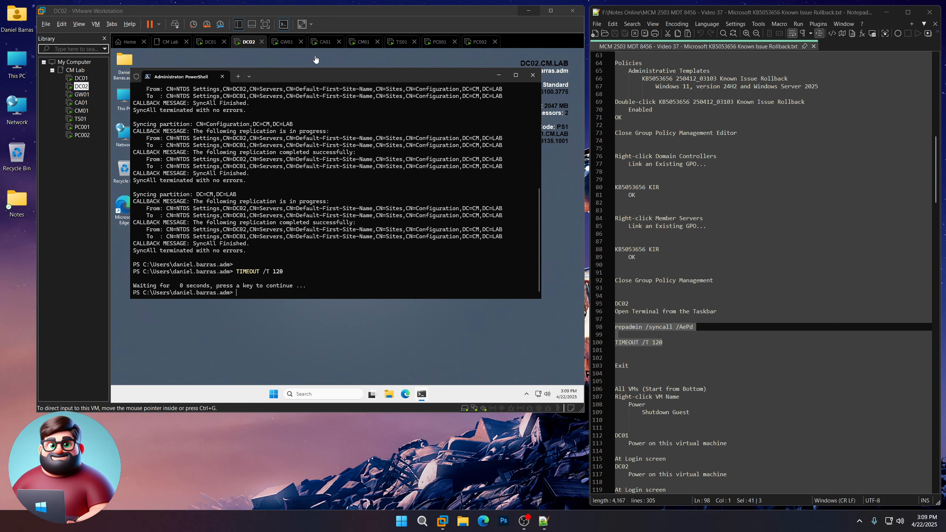
- End the PowerShell session on DC02 with the Exit command
left_click(337, 73)
type("exit")
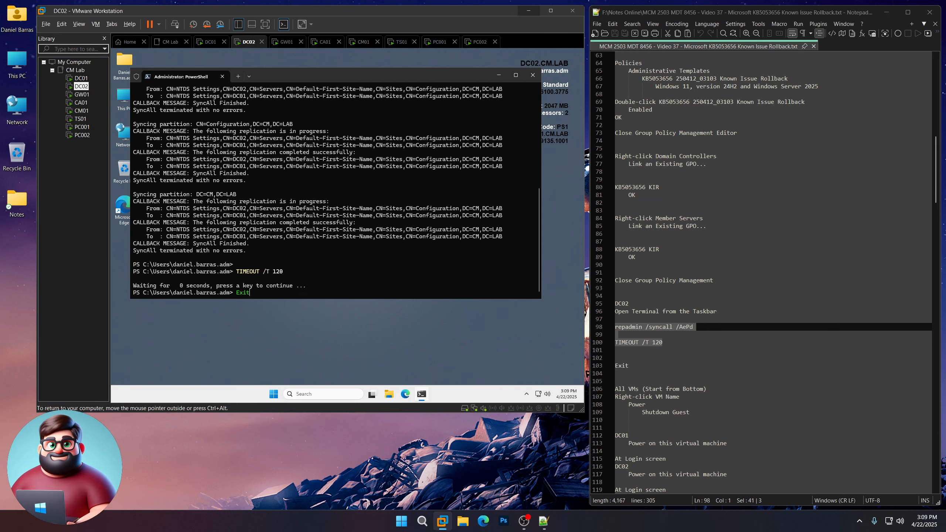
key("Return")
- Following the notes' bottom-up shutdown order, shut down the PC002 and PC001 guests
scroll(838, 391, "down", 7)
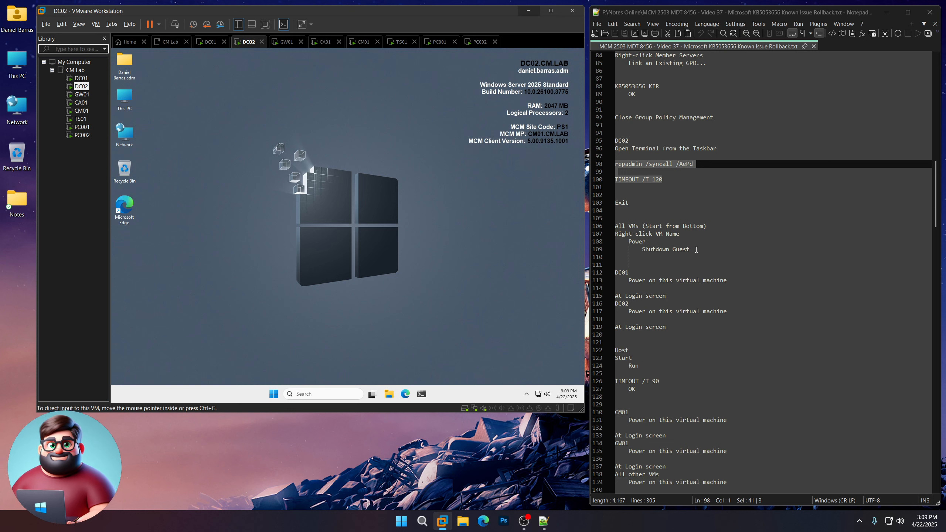
left_click_drag(697, 250, 604, 227)
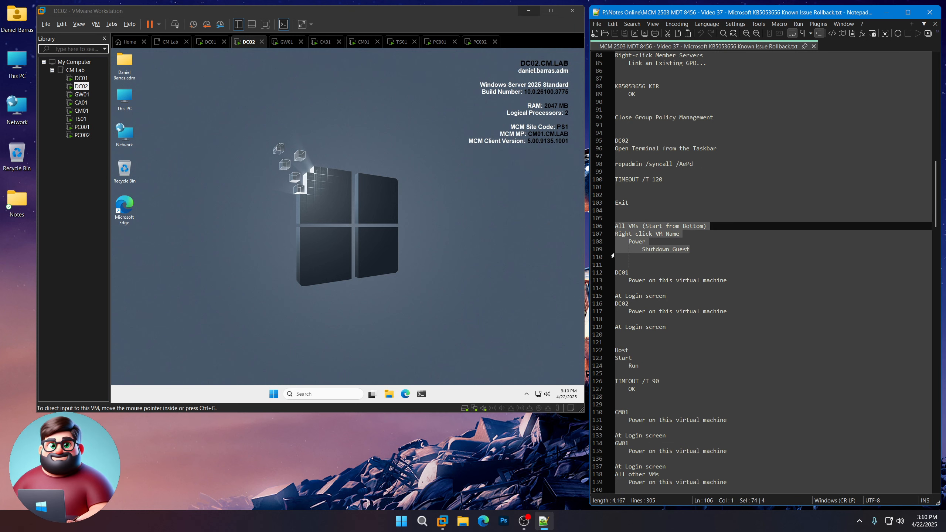
right_click(82, 136)
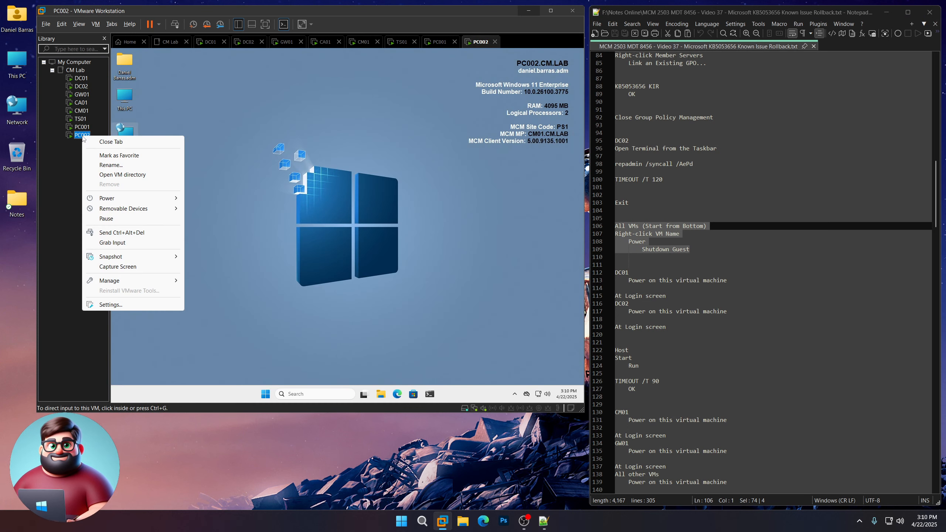
mouse_move(107, 200)
left_click(213, 209)
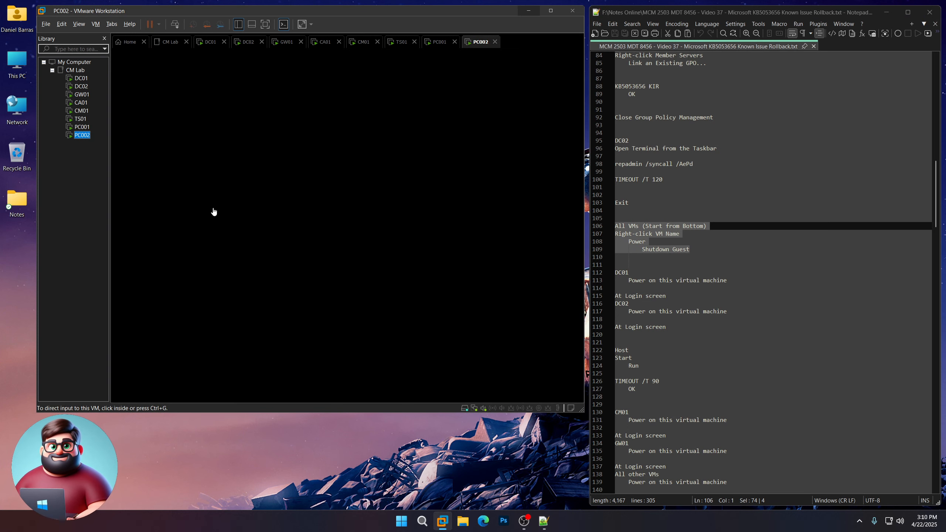
left_click(82, 127)
right_click(82, 128)
mouse_move(111, 191)
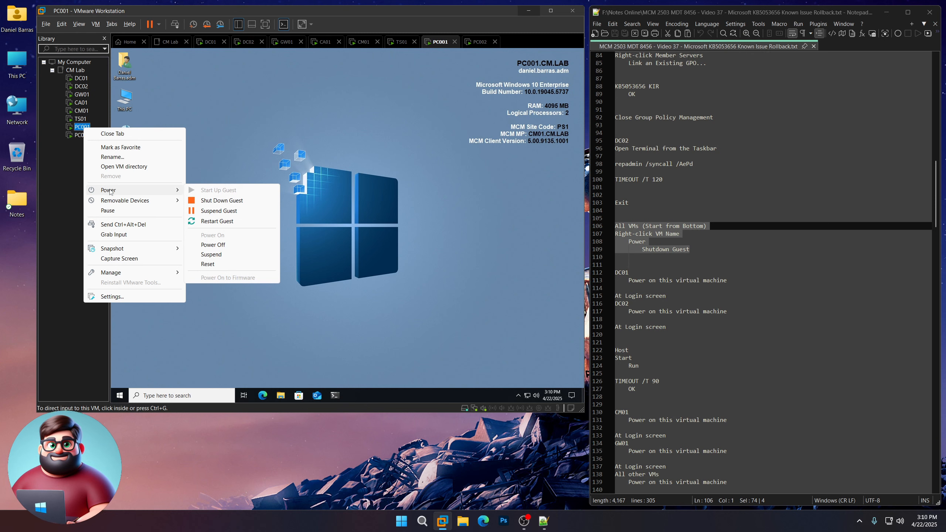
left_click(220, 200)
- Shut down the TS01 and CM01 guests
left_click(81, 118)
right_click(81, 119)
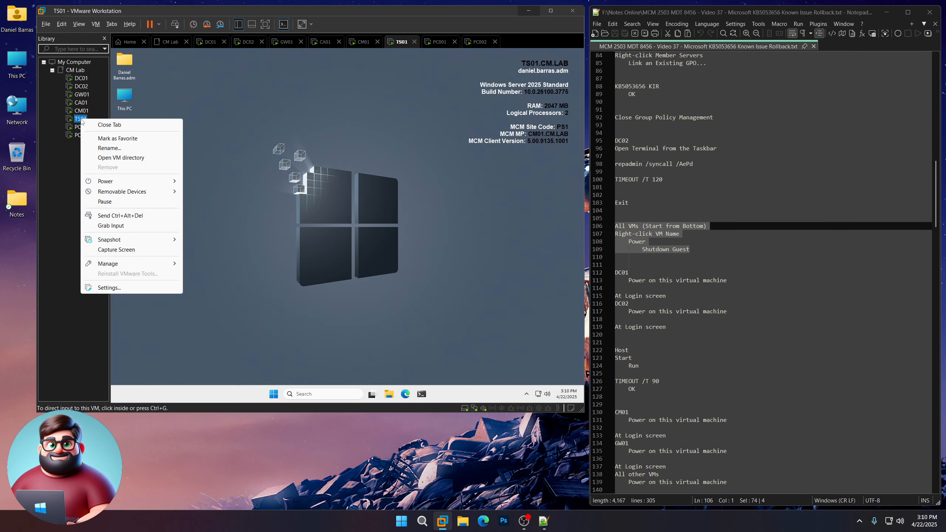
mouse_move(111, 182)
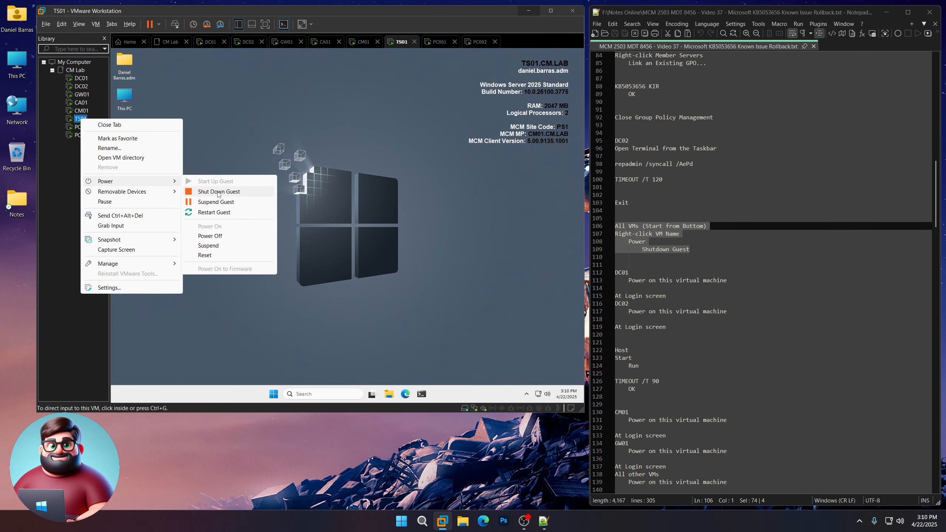
left_click(218, 192)
left_click(81, 110)
right_click(82, 112)
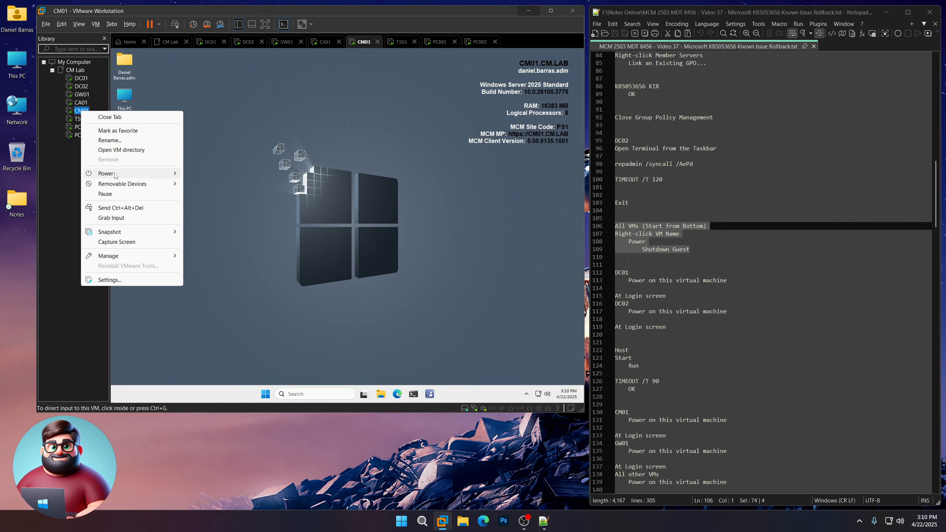
mouse_move(114, 176)
left_click(213, 184)
- Shut down the CA01 and GW01 guests
left_click(81, 103)
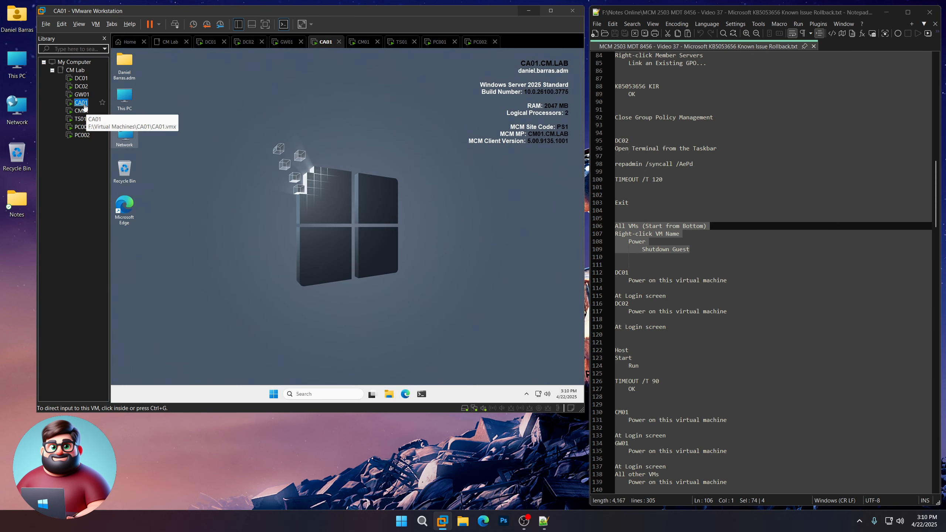
right_click(85, 107)
left_click(217, 177)
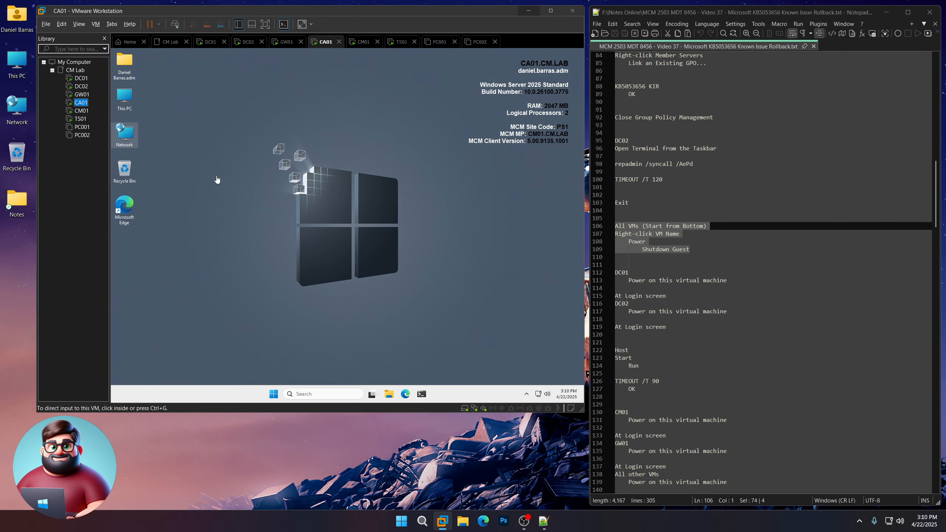
left_click(82, 94)
right_click(82, 95)
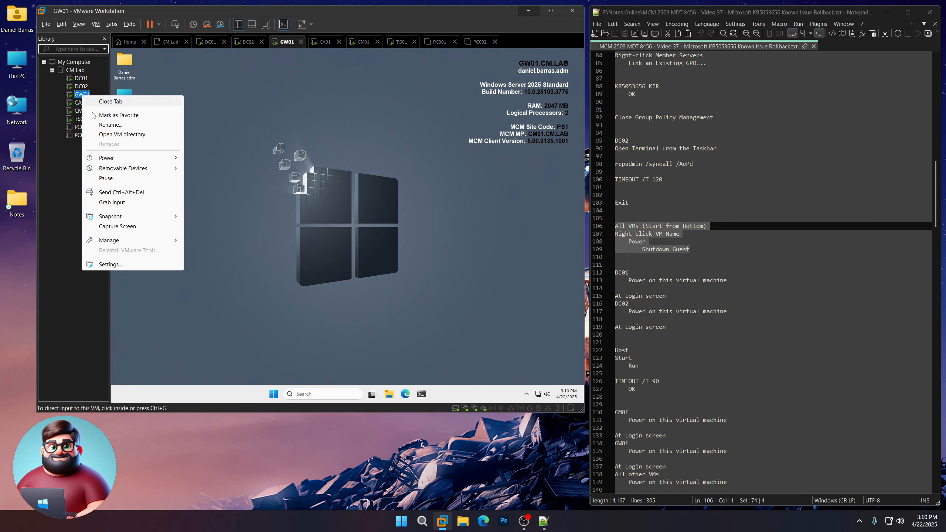
mouse_move(112, 158)
left_click(211, 168)
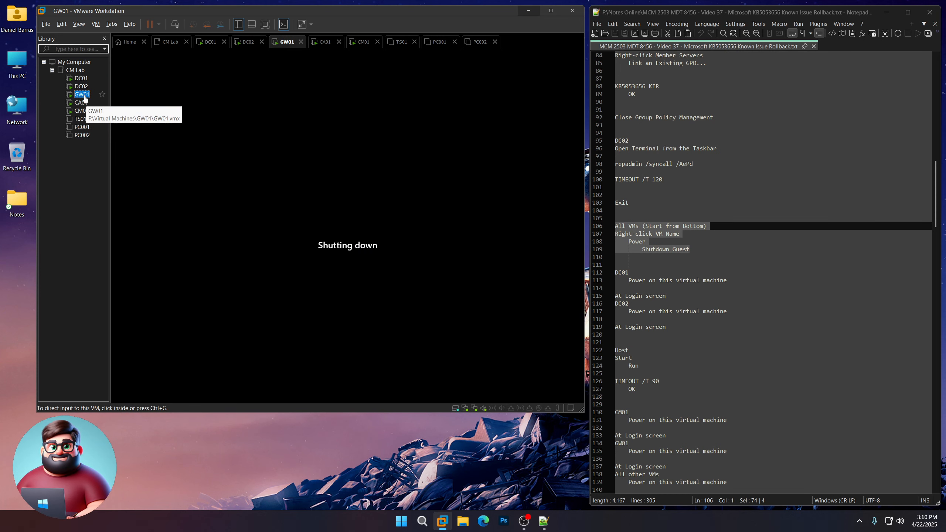
- Shut down the domain controller guests, DC02 first and DC01 last
left_click(81, 86)
right_click(82, 87)
mouse_move(111, 148)
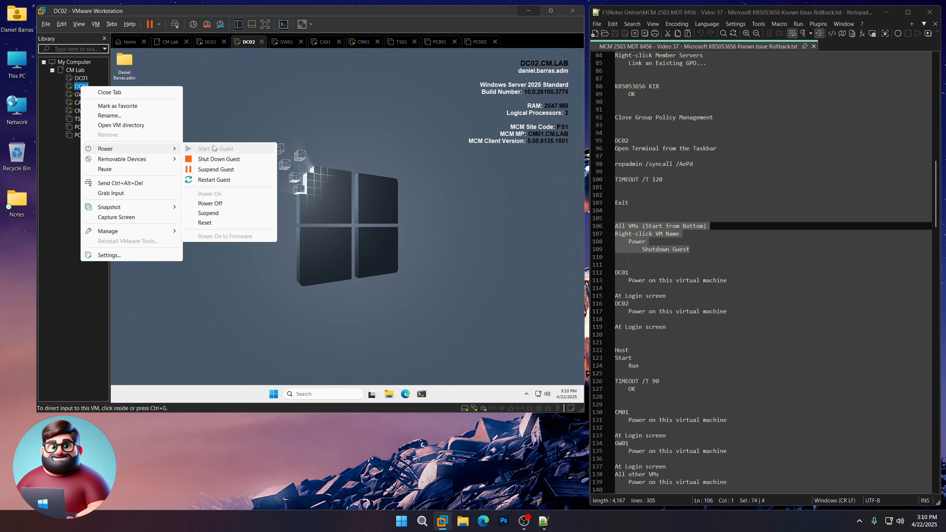
left_click(215, 159)
left_click(83, 79)
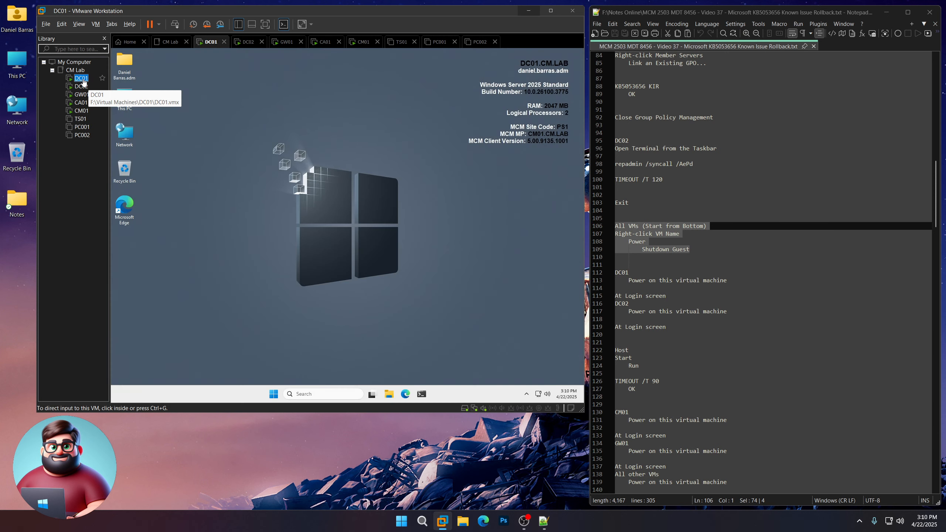
right_click(83, 81)
mouse_move(106, 149)
left_click(229, 156)
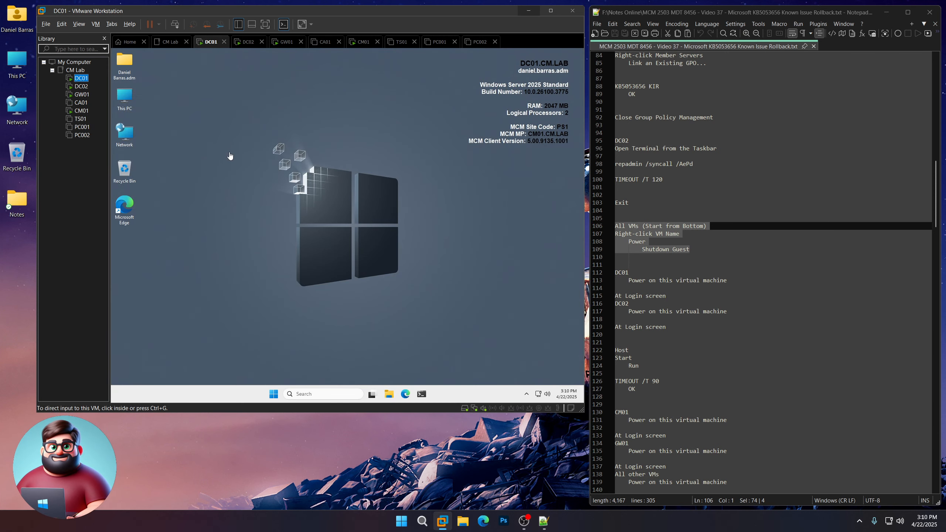
- Highlight the DC01 power-on instructions in the notes
scroll(642, 296, "down", 4)
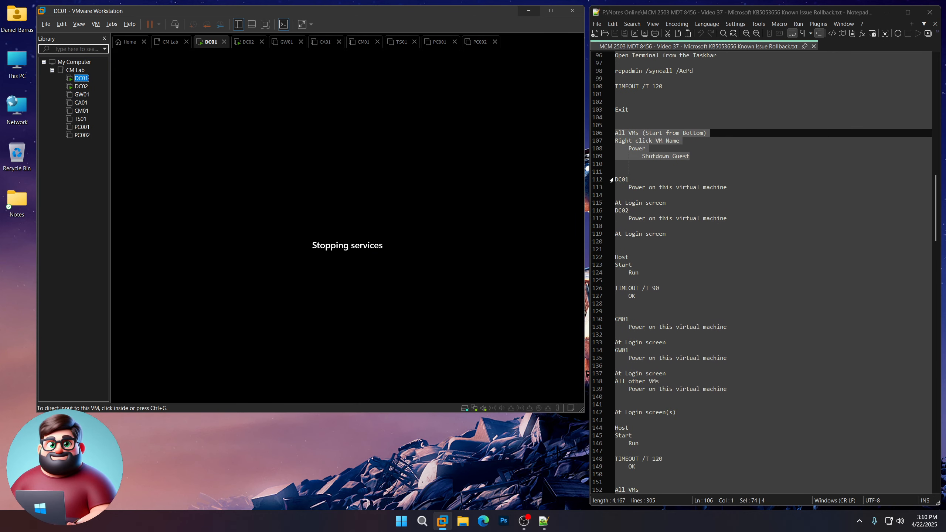
left_click_drag(615, 178, 734, 187)
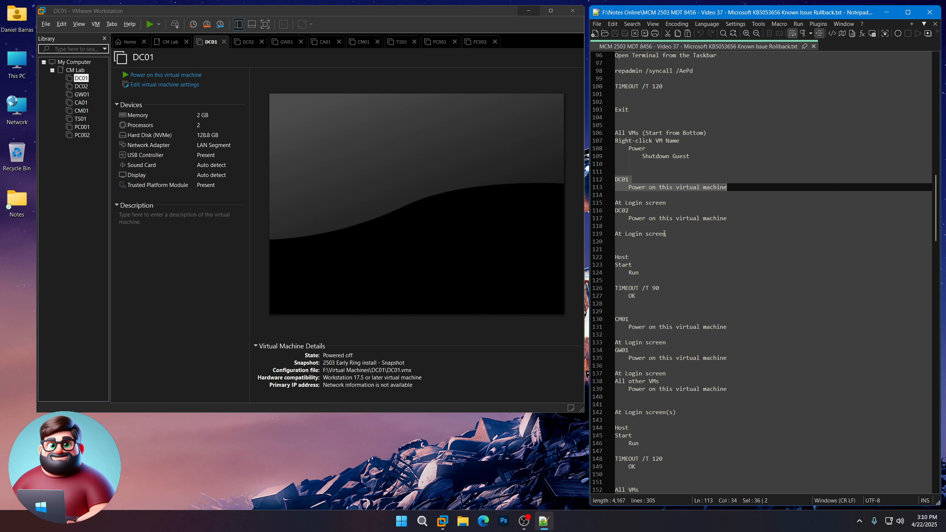
right_click(401, 521)
left_click(377, 466)
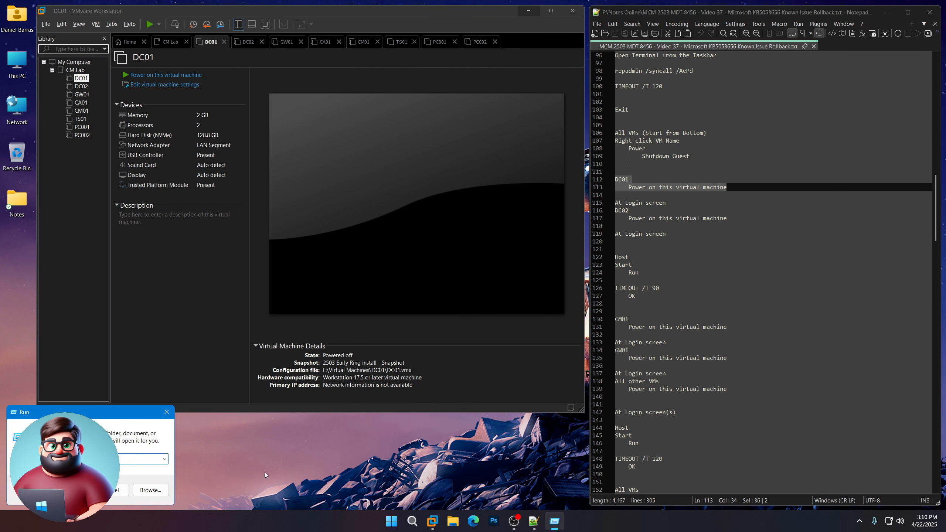
left_click(164, 460)
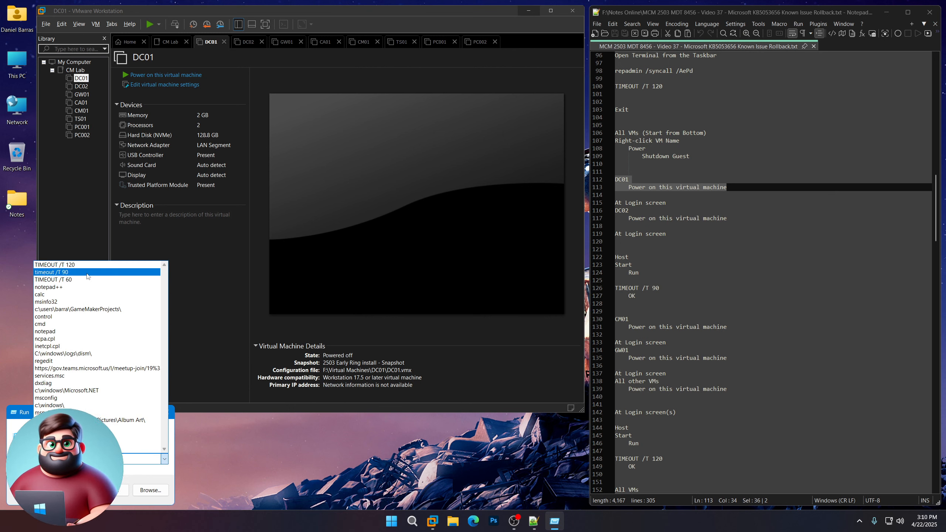
left_click(118, 496)
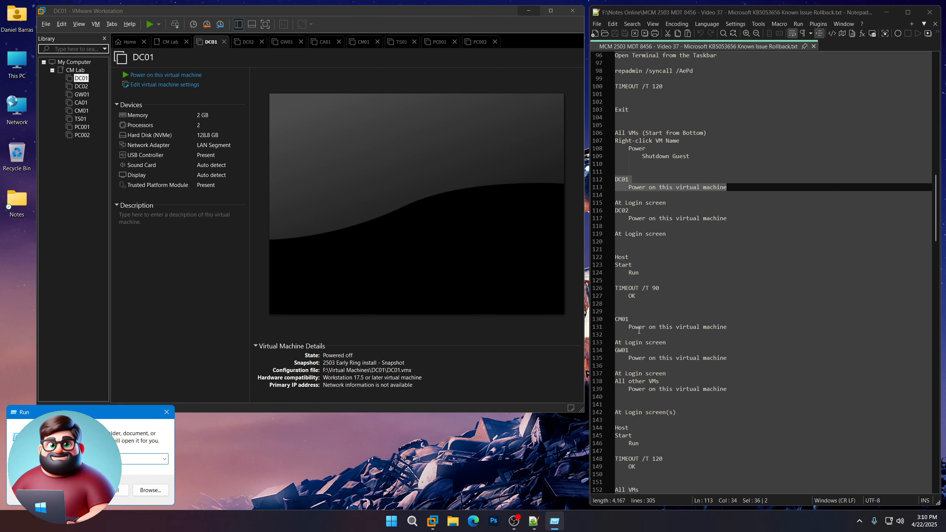
left_click(111, 493)
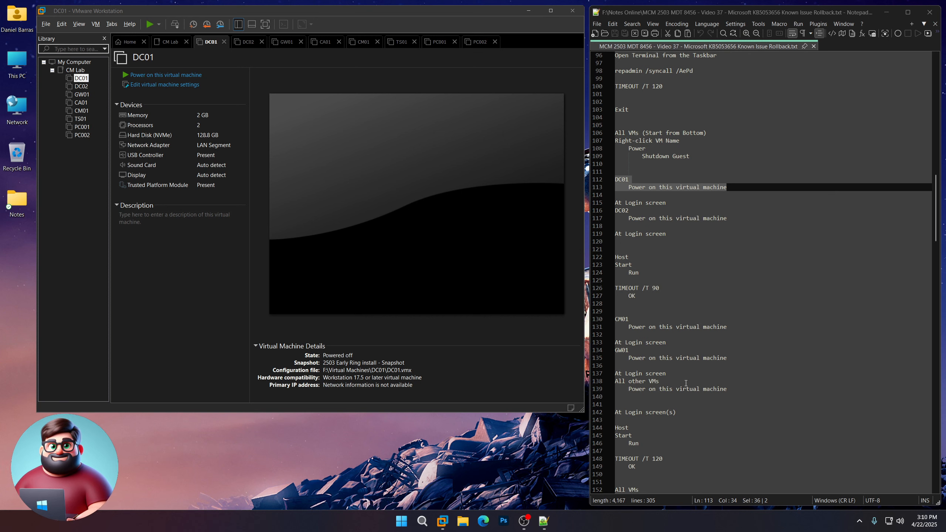
- Power on DC01, wait for its login screen, and power on DC02, highlighting the matching lines in the notes
left_click(166, 76)
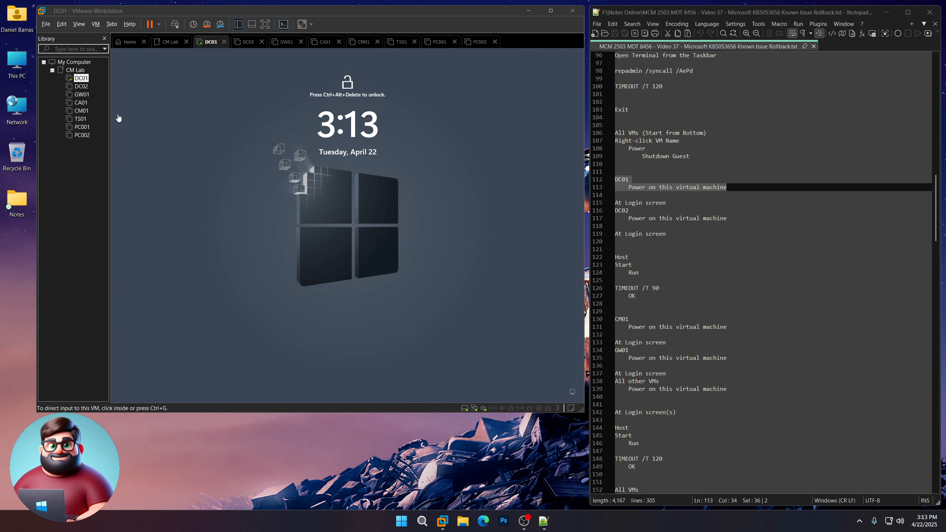
left_click(81, 86)
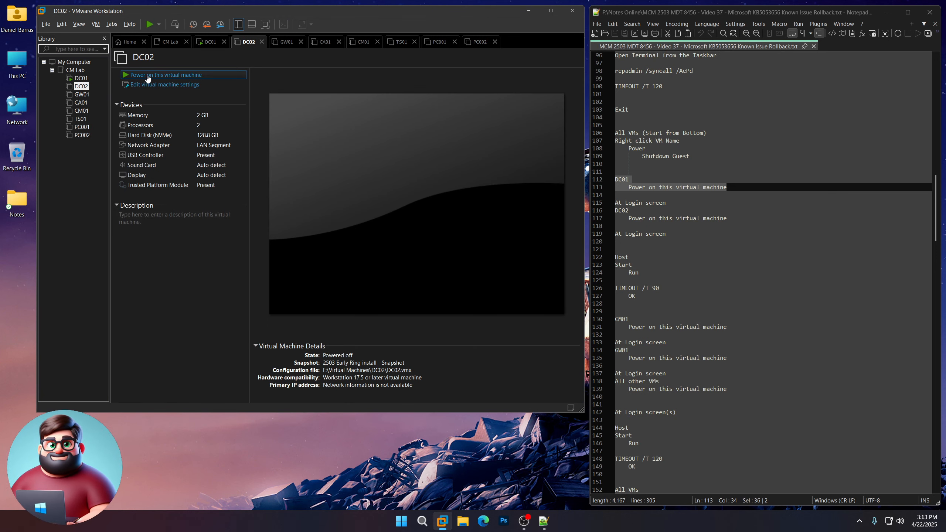
left_click(147, 75)
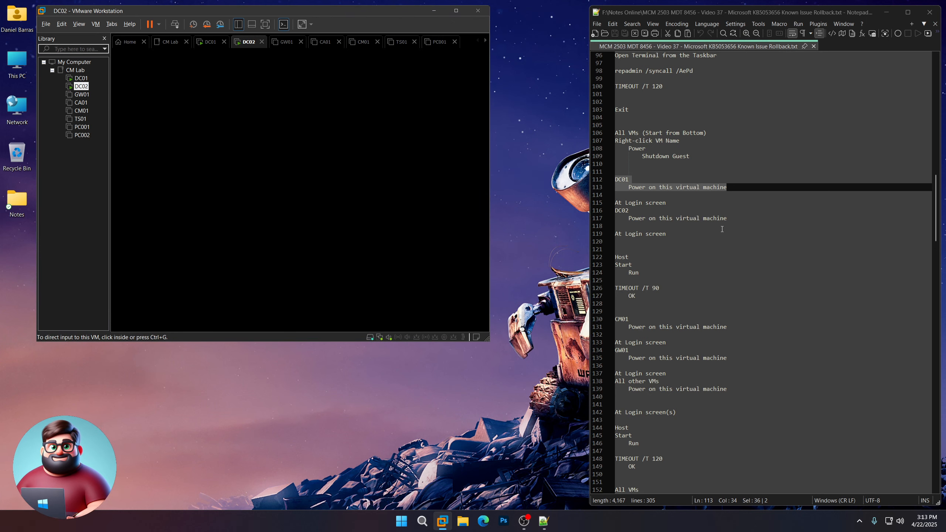
left_click_drag(722, 232, 615, 203)
left_click(504, 438)
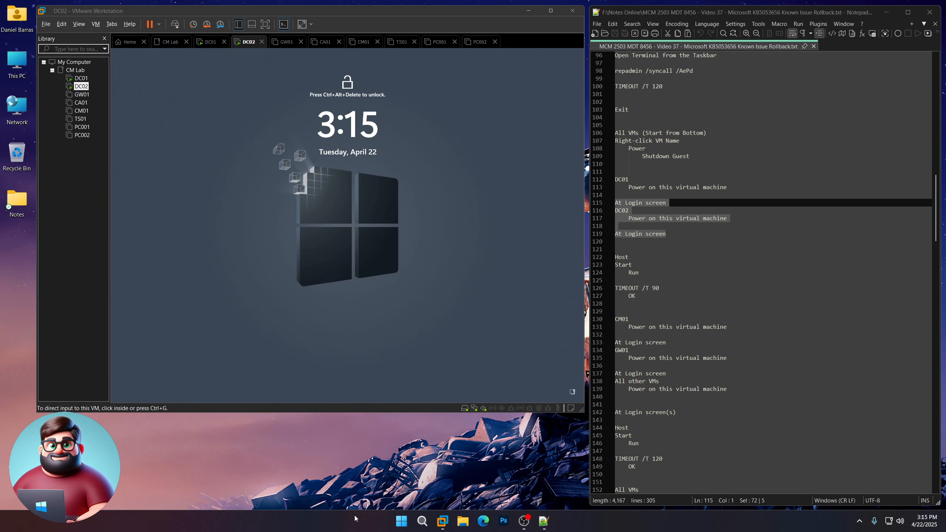
- Run timeout /T 90 on the host to wait 90 seconds, highlighting that command in the notes
right_click(401, 521)
left_click(386, 465)
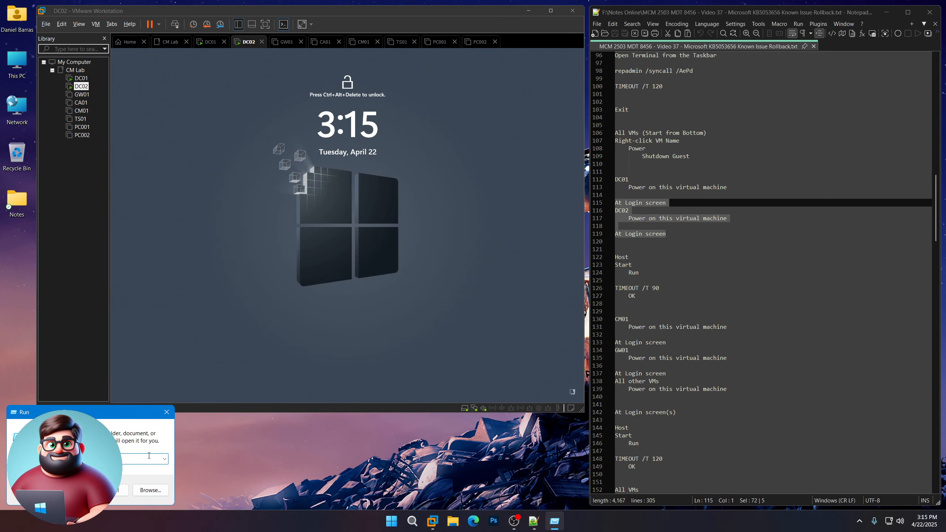
left_click(163, 460)
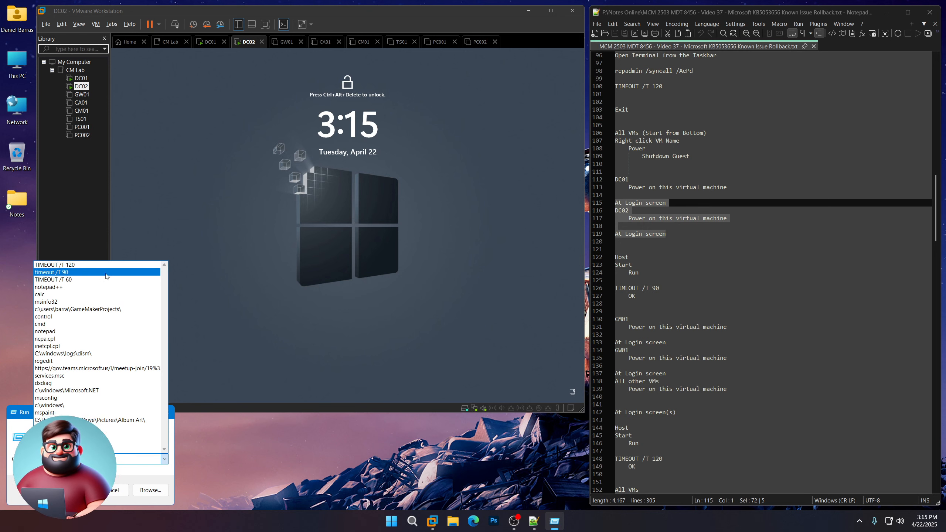
left_click(106, 272)
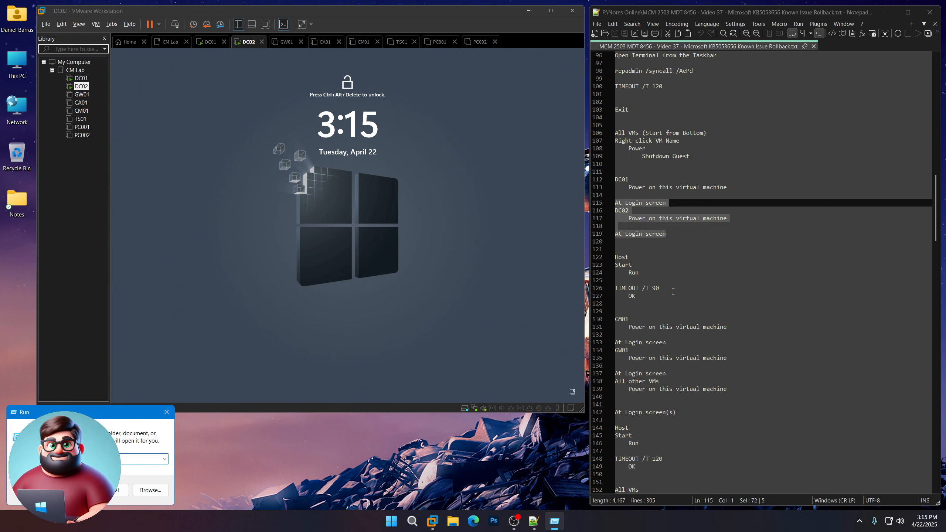
left_click_drag(672, 291, 611, 287)
left_click(72, 491)
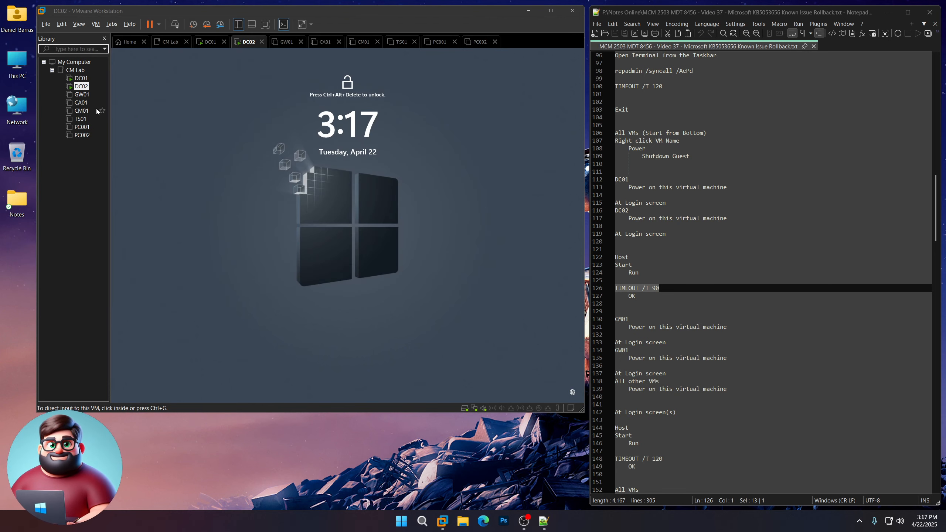
- Power on CM01, wait for its login screen, and power on GW01 as the notes instruct
left_click(82, 111)
left_click(157, 75)
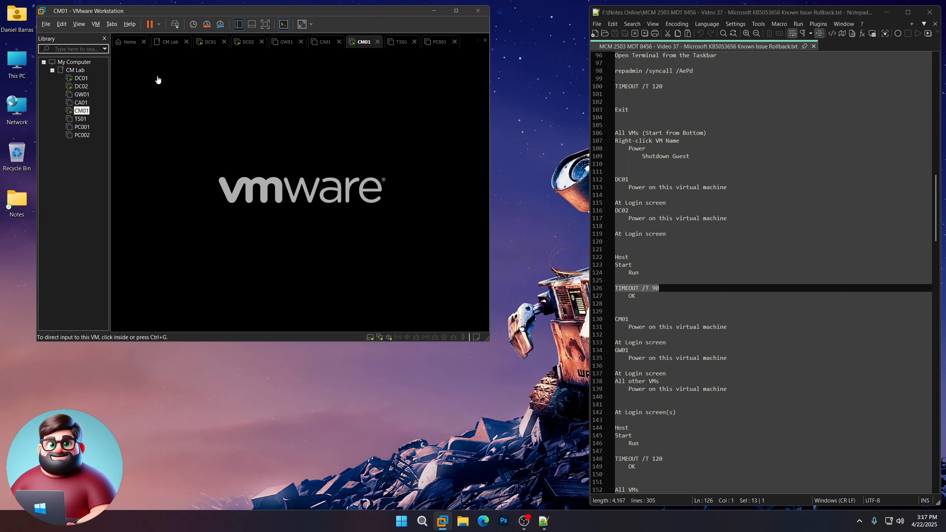
scroll(725, 267, "down", 6)
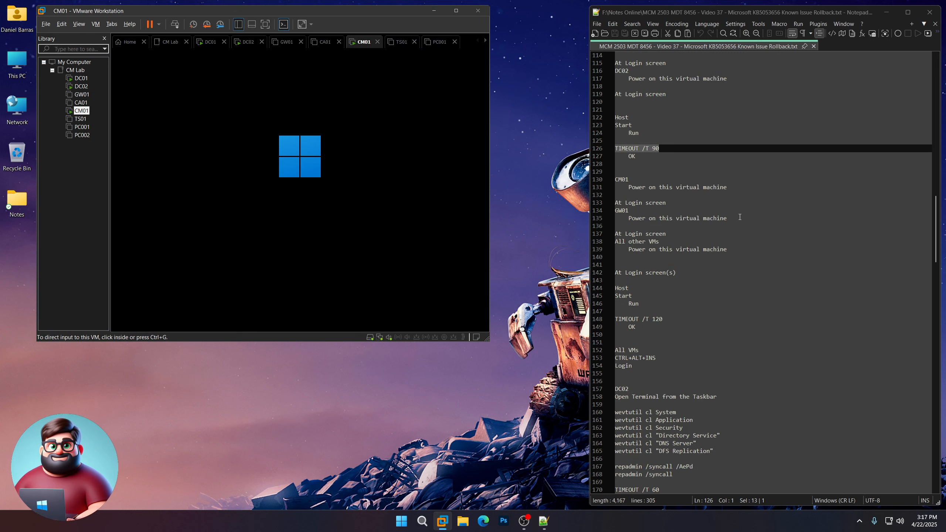
left_click_drag(740, 217, 621, 206)
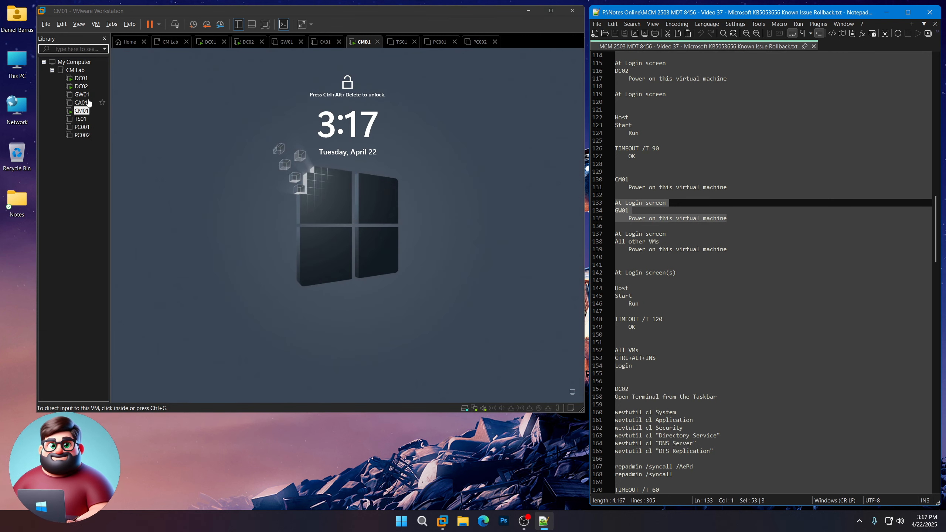
left_click(82, 94)
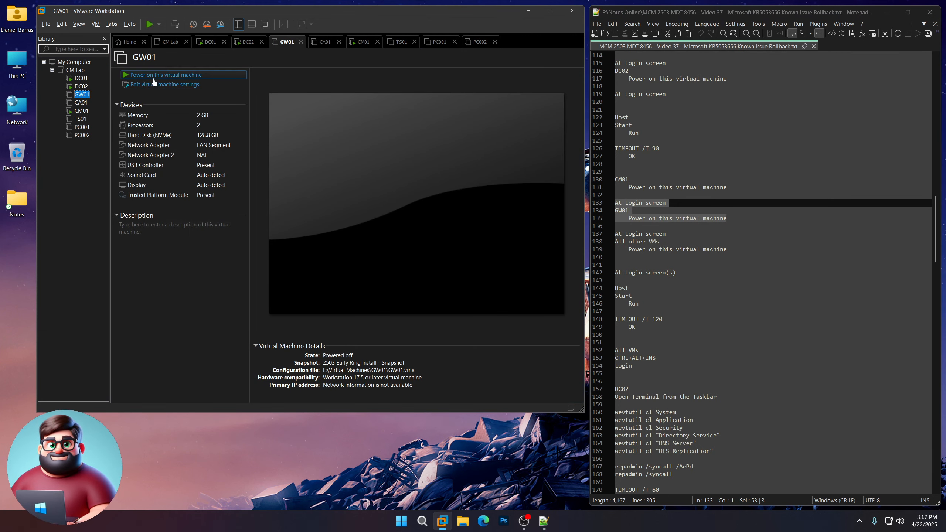
left_click(153, 78)
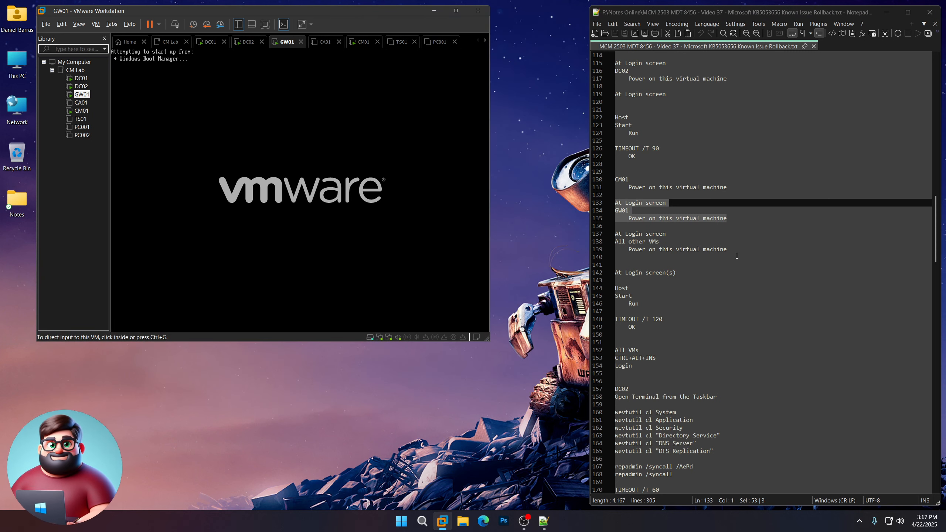
- With GW01 at its login screen, highlight the notes' instruction for all other VMs and power on CA01 and TS01
left_click_drag(727, 250, 615, 234)
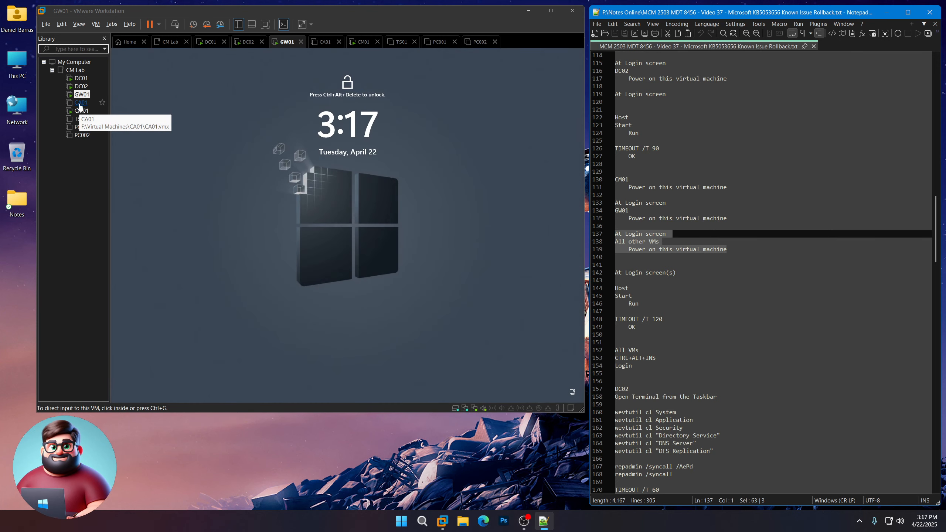
left_click(79, 106)
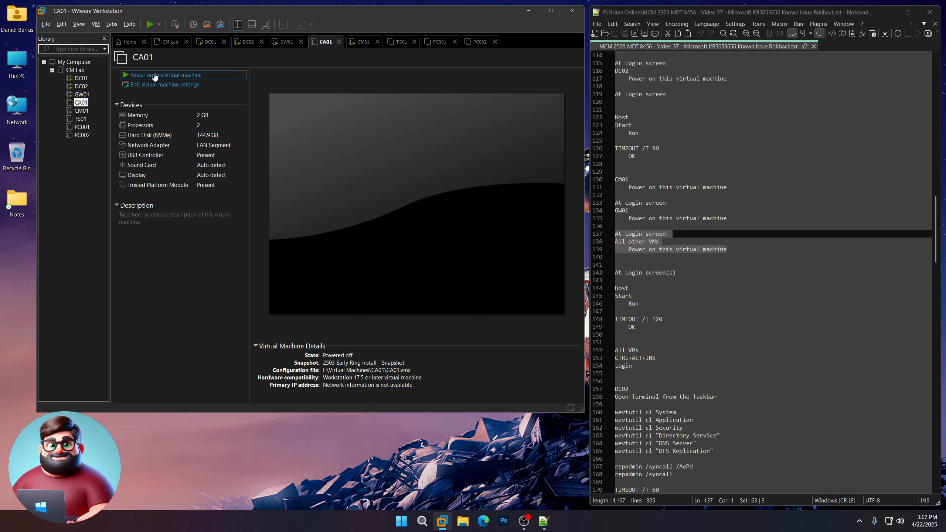
left_click(151, 74)
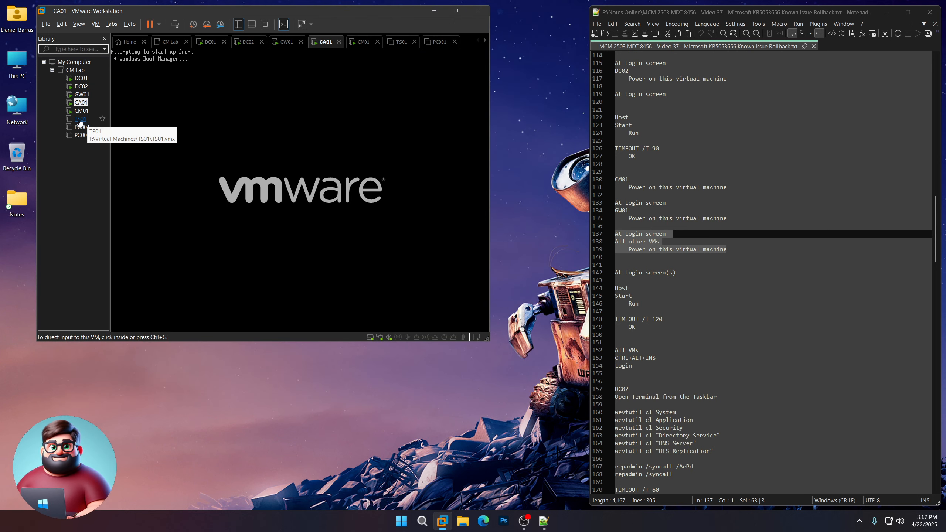
left_click(80, 119)
left_click(142, 75)
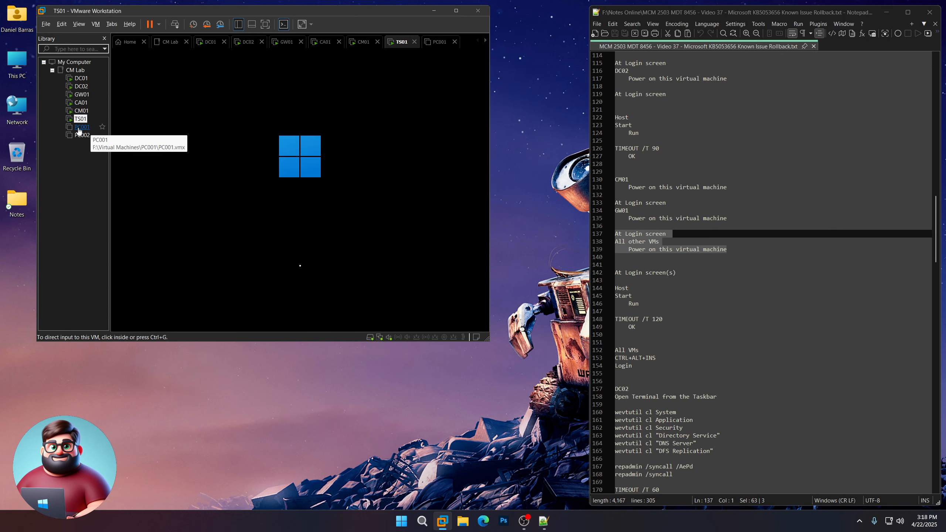
- Power on the client virtual machines PC001 and PC002
left_click(82, 127)
left_click(154, 78)
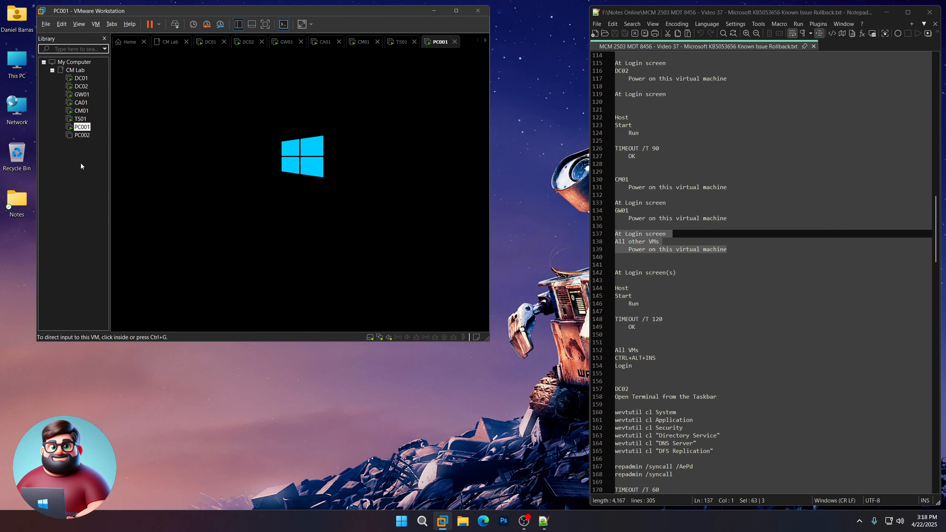
left_click(82, 135)
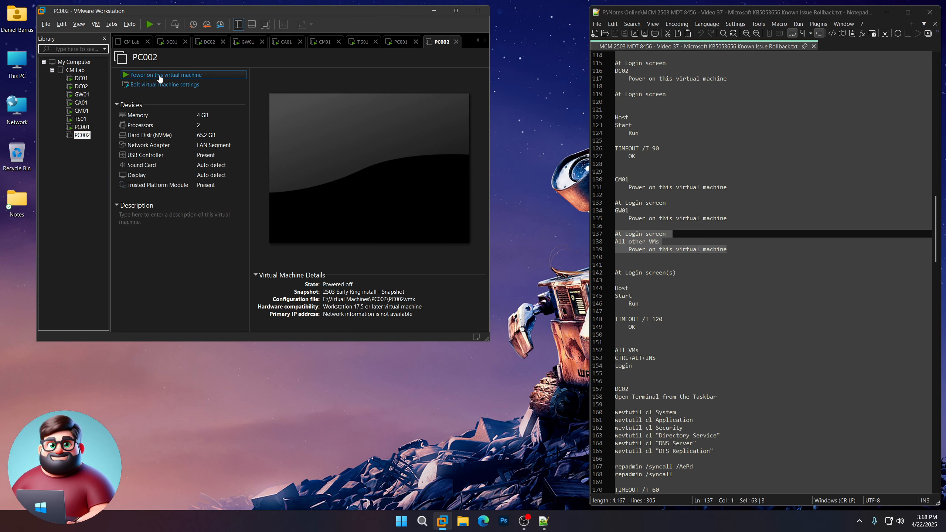
left_click(159, 78)
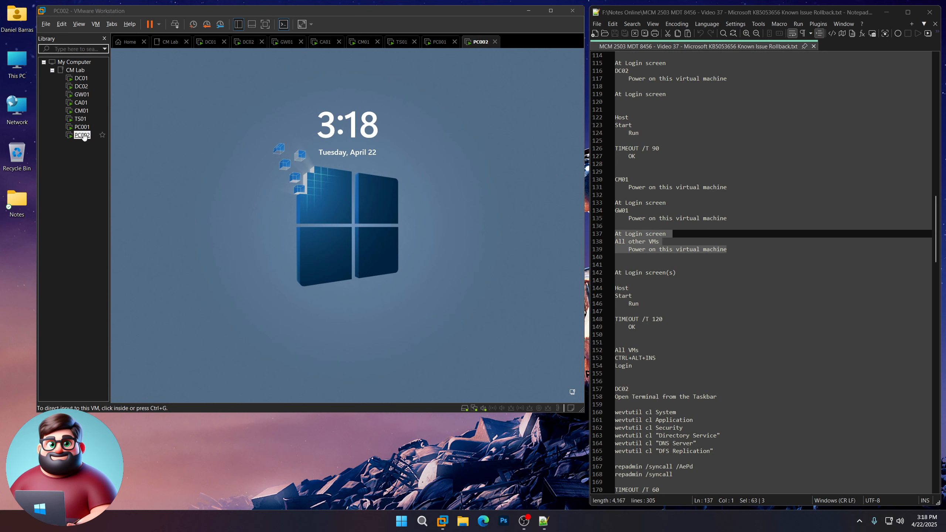
- Check each virtual machine from PC001 up to DC01 for its login screen, returning to PC002
left_click(80, 128)
left_click(80, 119)
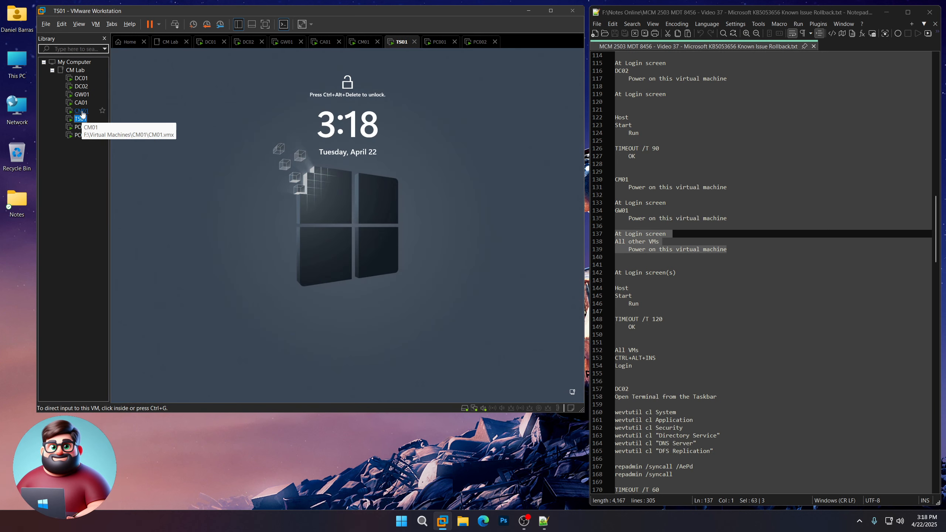
left_click(81, 111)
left_click(81, 104)
left_click(82, 96)
left_click(81, 87)
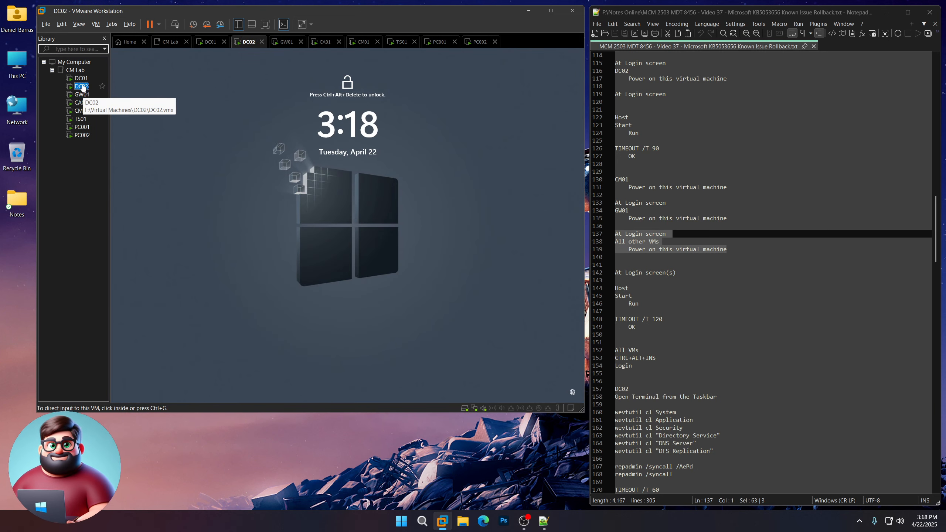
left_click(81, 80)
left_click(80, 135)
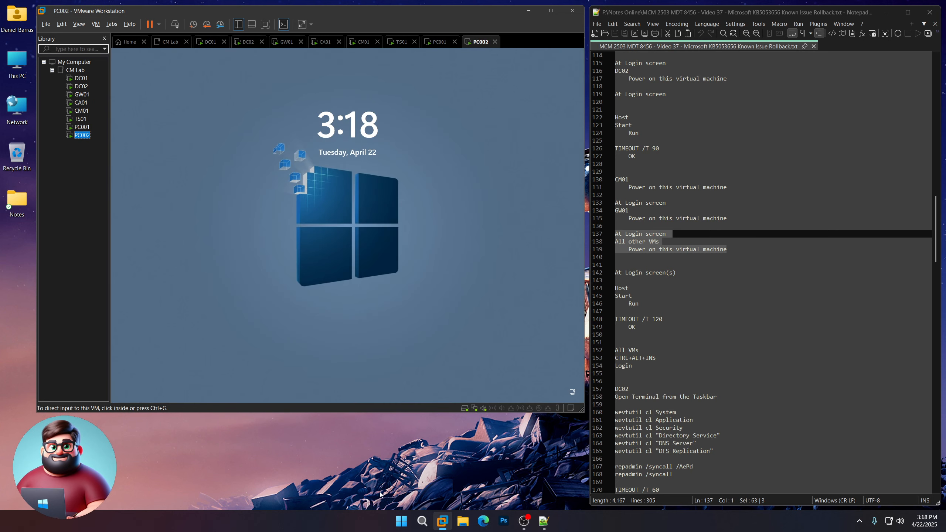
- Run TIMEOUT /T 120 on the host to wait 120 seconds
right_click(398, 521)
left_click(368, 466)
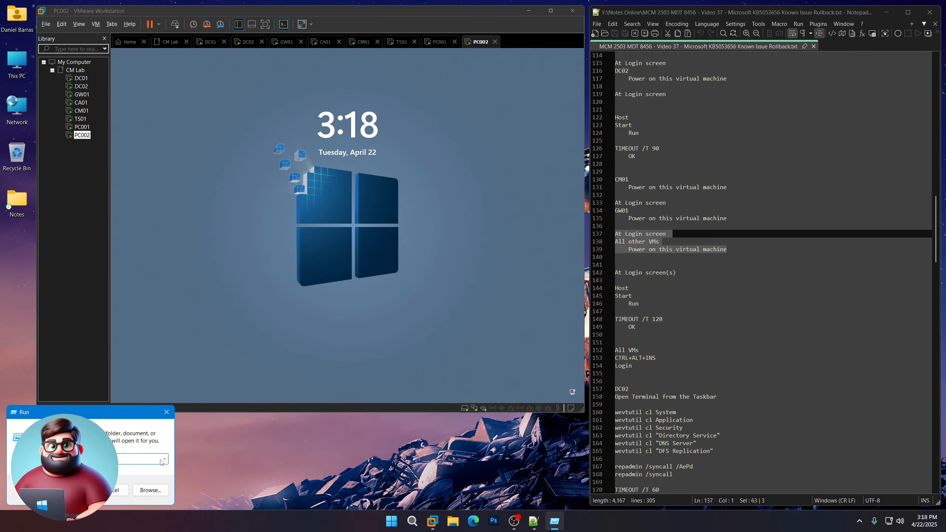
left_click(164, 459)
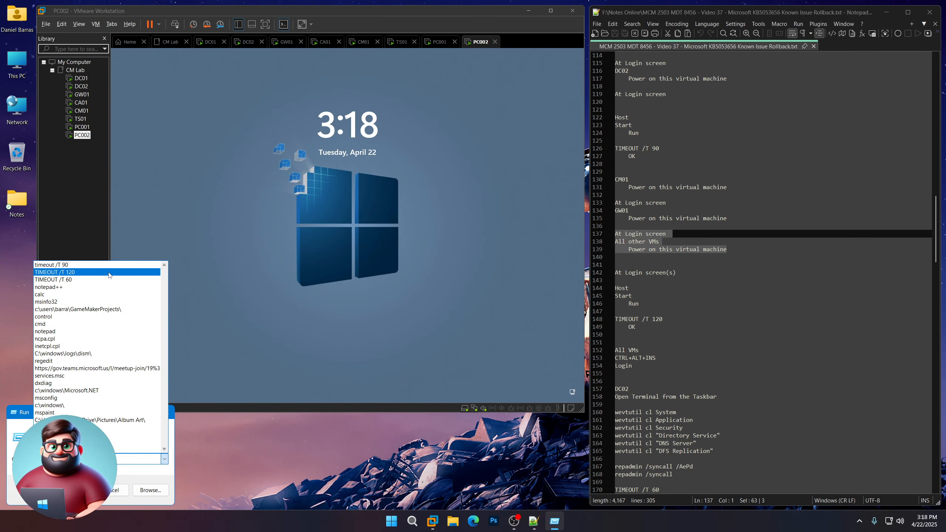
left_click(111, 273)
key("Return")
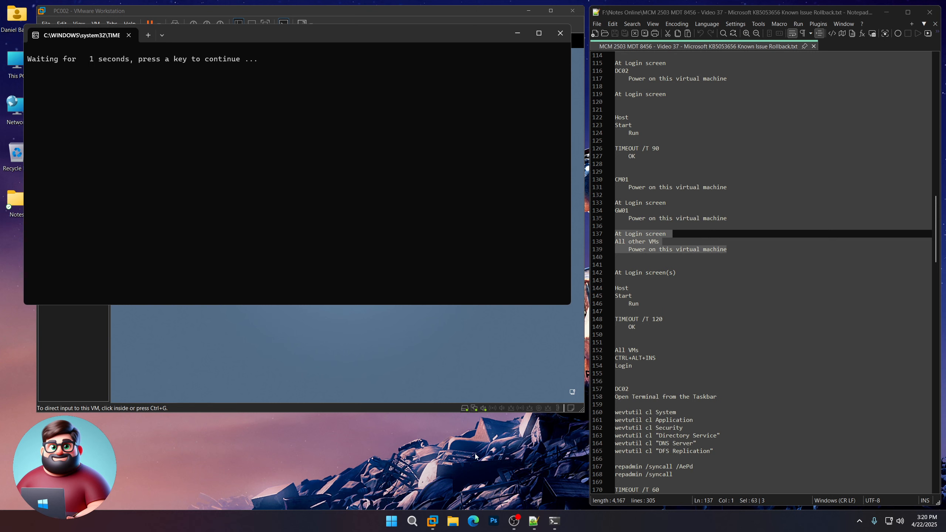
- Highlight the notes' login instruction for all VMs and log in to DC01 with the account password
scroll(857, 326, "down", 9)
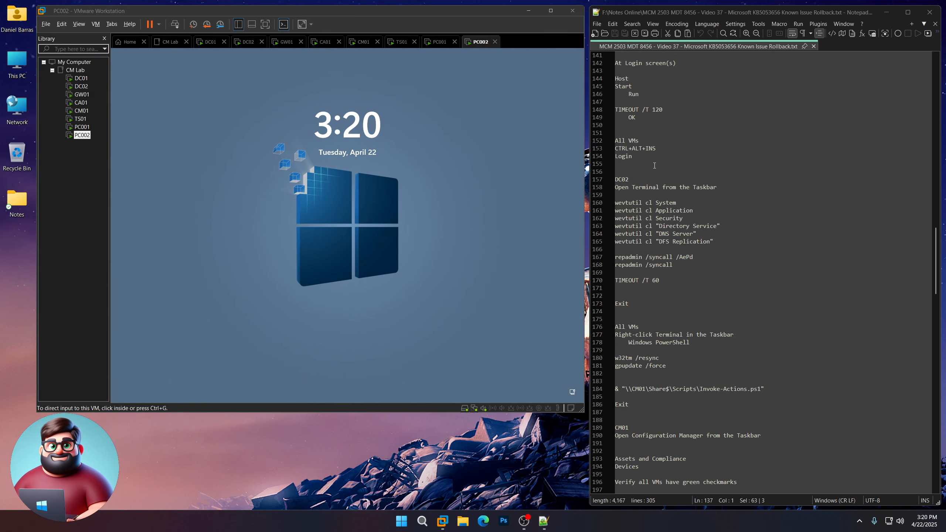
left_click(644, 156)
left_click_drag(644, 156, 613, 141)
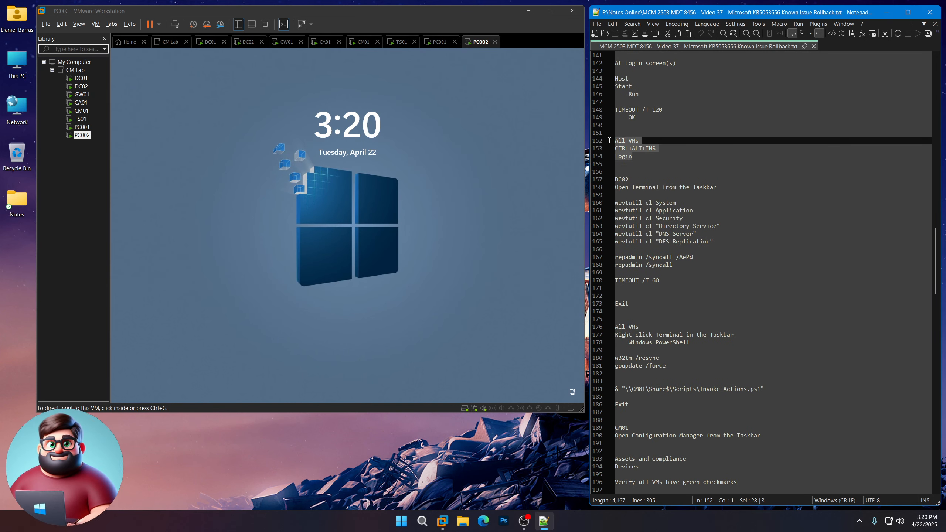
left_click(81, 78)
key("ctrl+alt+Insert")
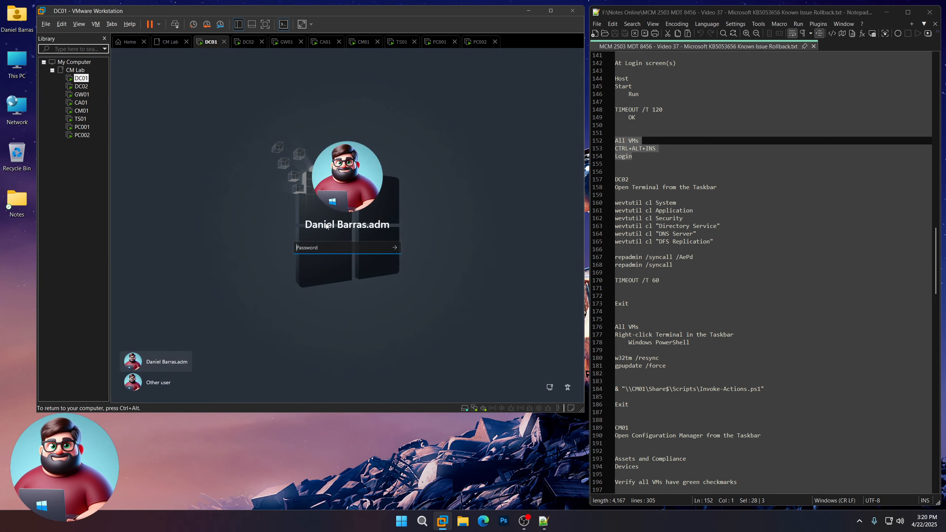
type("***************")
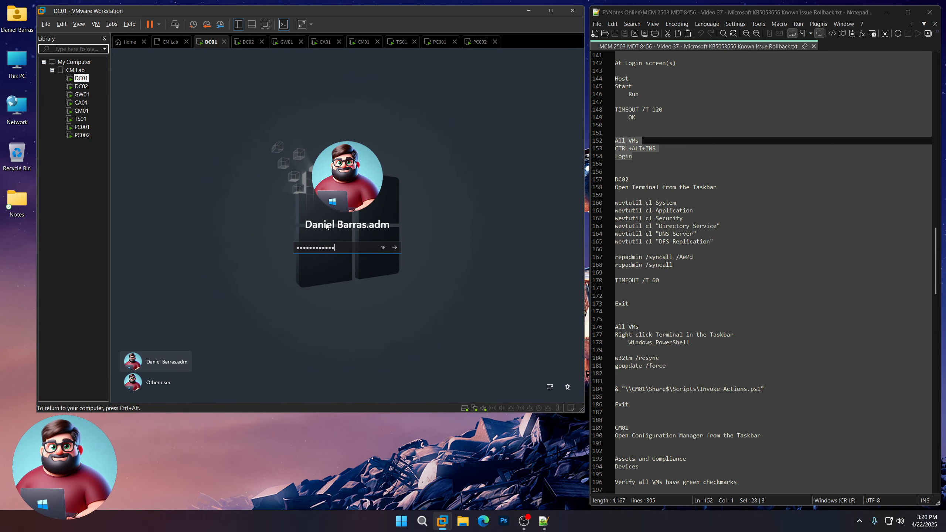
key("Return")
- Switch to DC02 and log in with the account password
left_click(85, 86)
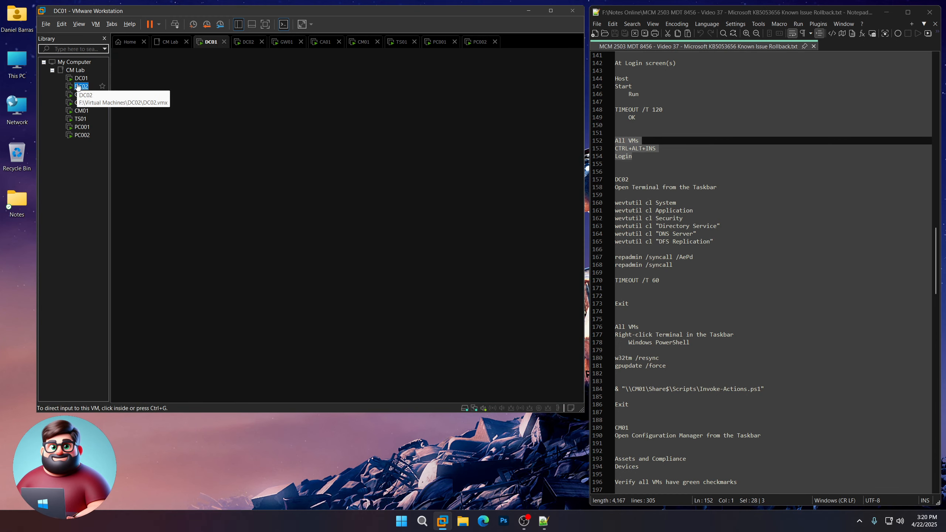
left_click(354, 256)
key("ctrl+alt+Insert")
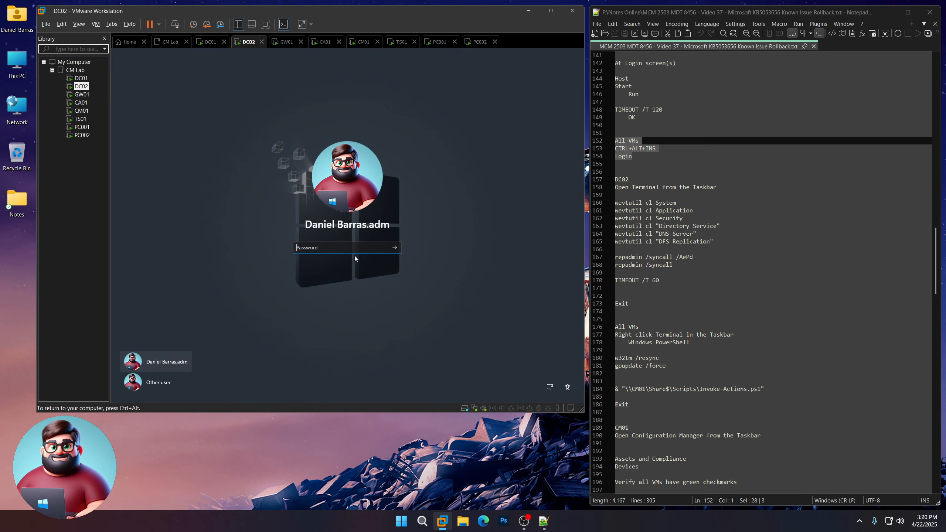
type("********")
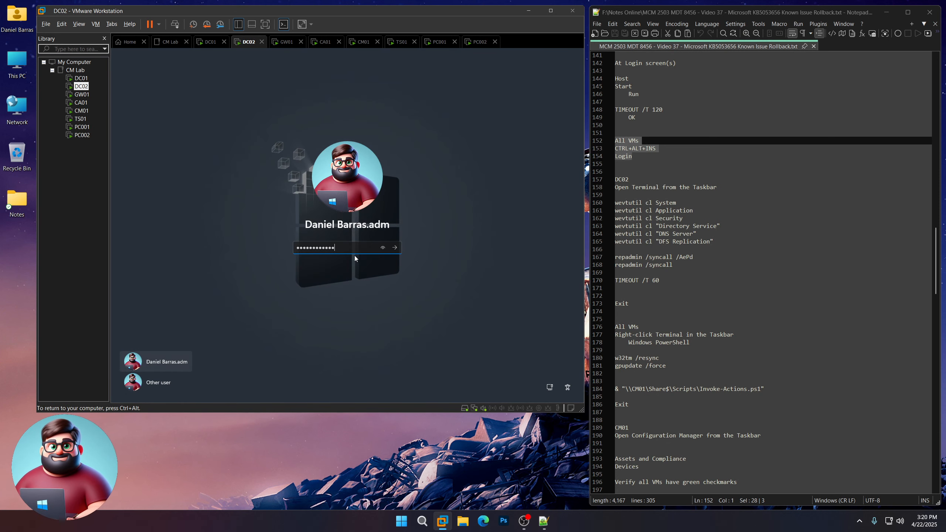
type("****")
key("Return")
- Switch to GW01 and log in with the account password, re-entering it for a second attempt
left_click(82, 94)
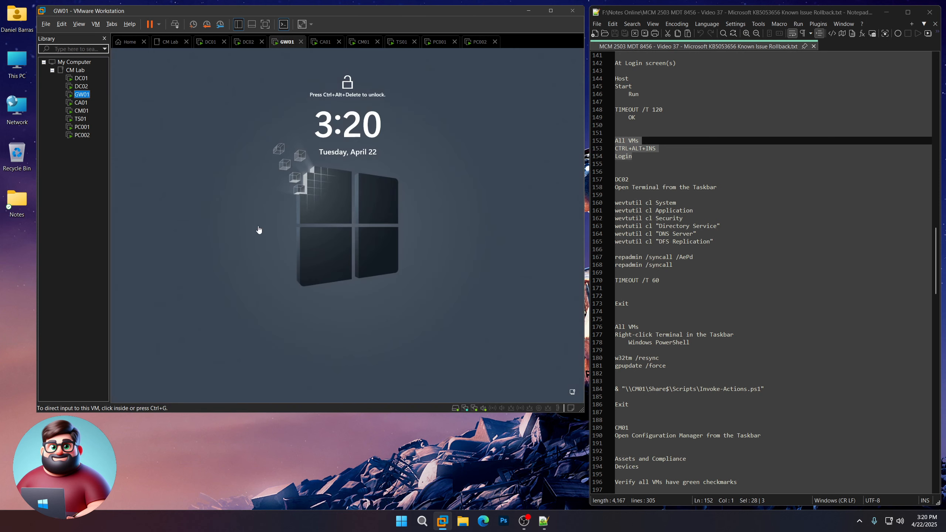
left_click(338, 276)
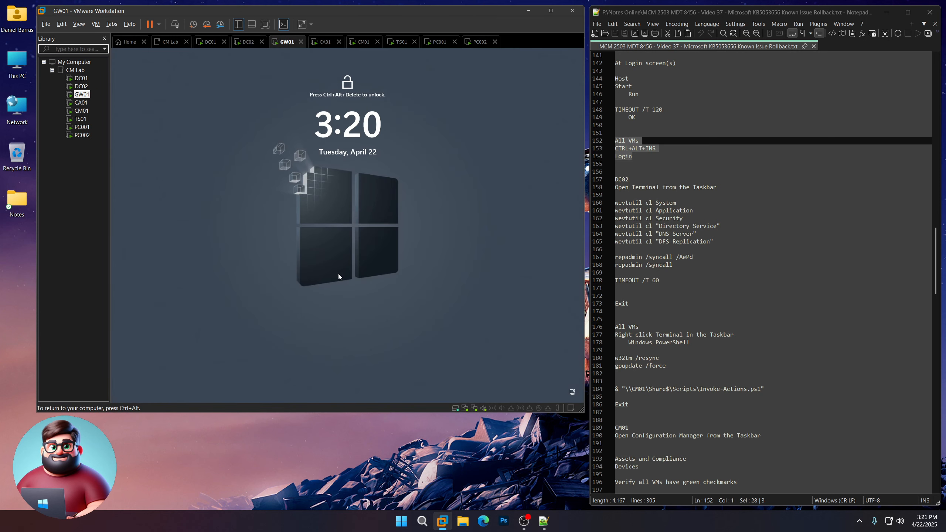
key("ctrl+alt+Insert")
type("****")
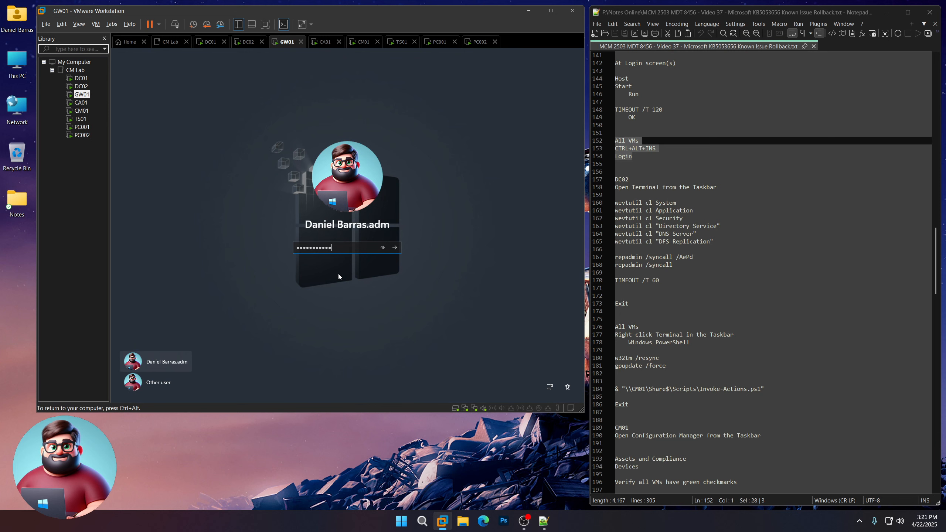
type("*******")
key("Return")
left_click(364, 282)
type("**********")
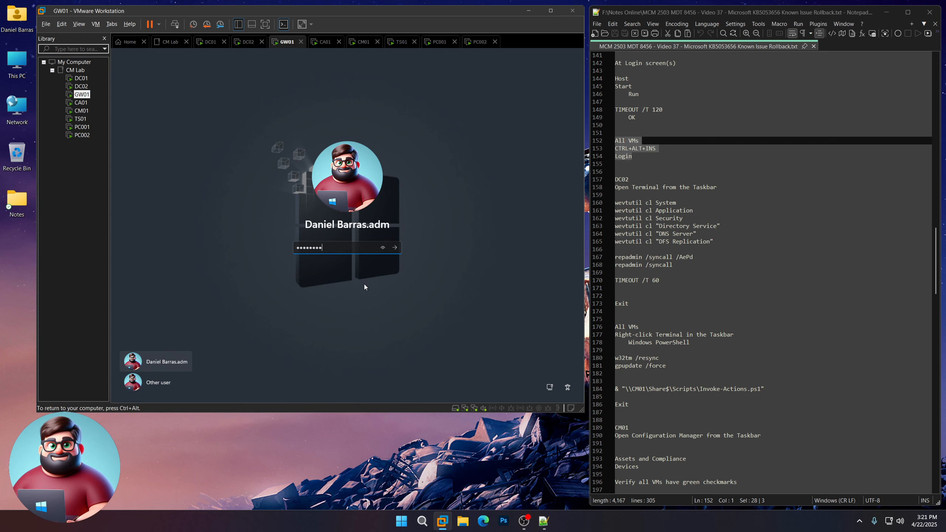
key("Return")
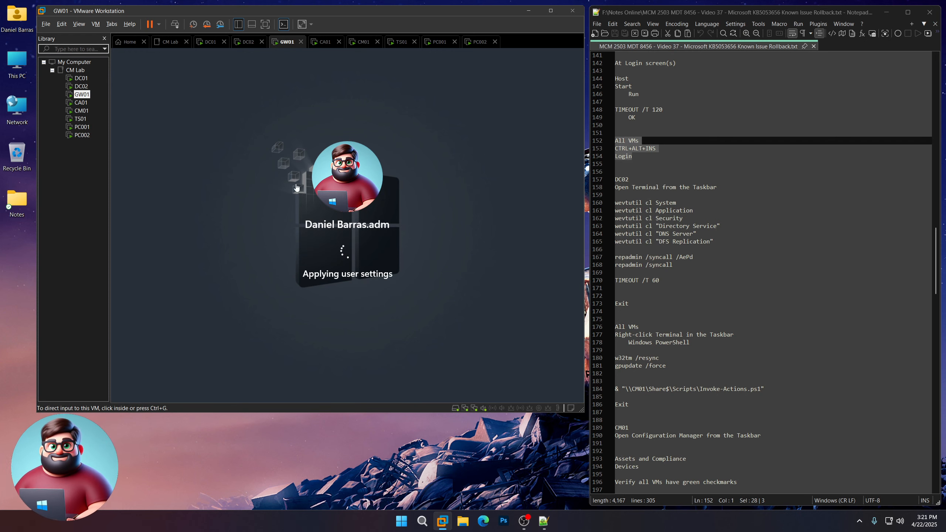
- Switch to CA01, unlock its login screen and log in with the account password
left_click(82, 102)
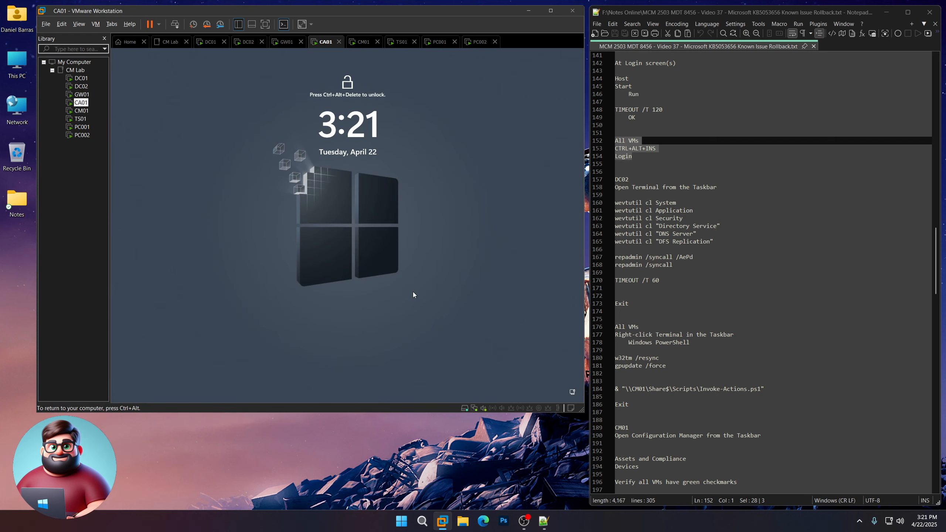
key("ctrl+alt+Insert")
type("****")
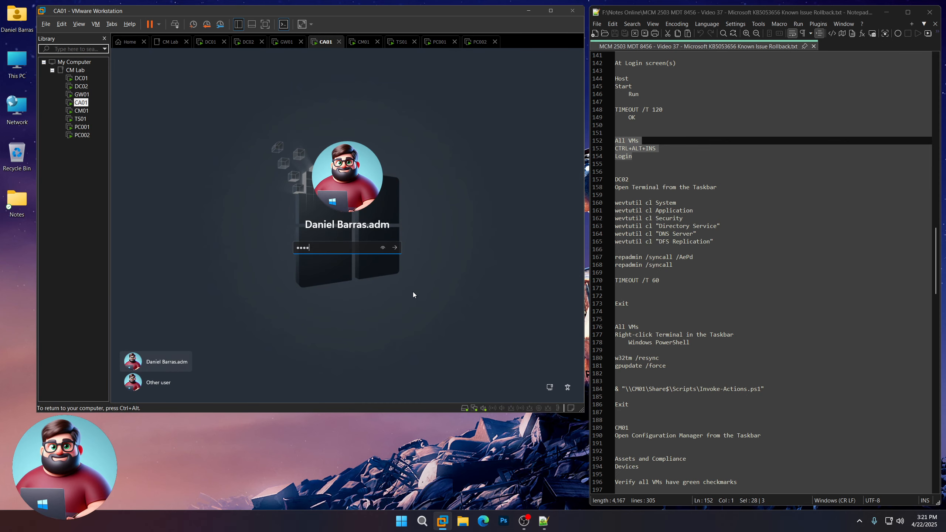
type("******")
key("Return")
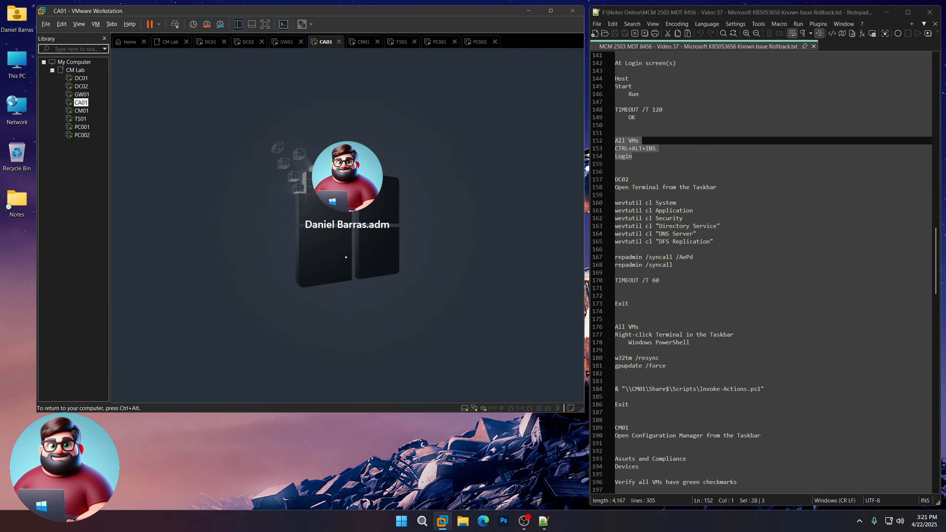
- Switch to CM01, unlock its login screen and log in with the account password
left_click(82, 110)
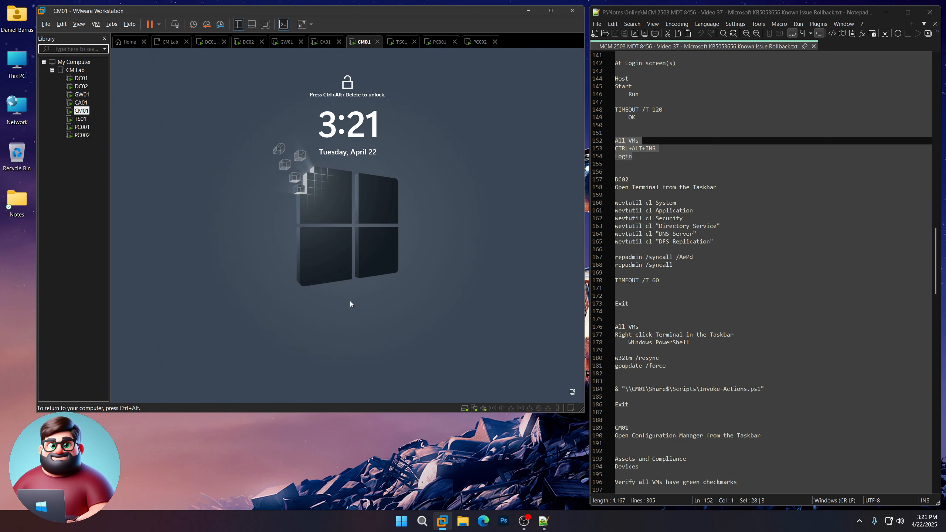
key("ctrl+alt+Insert")
type("***")
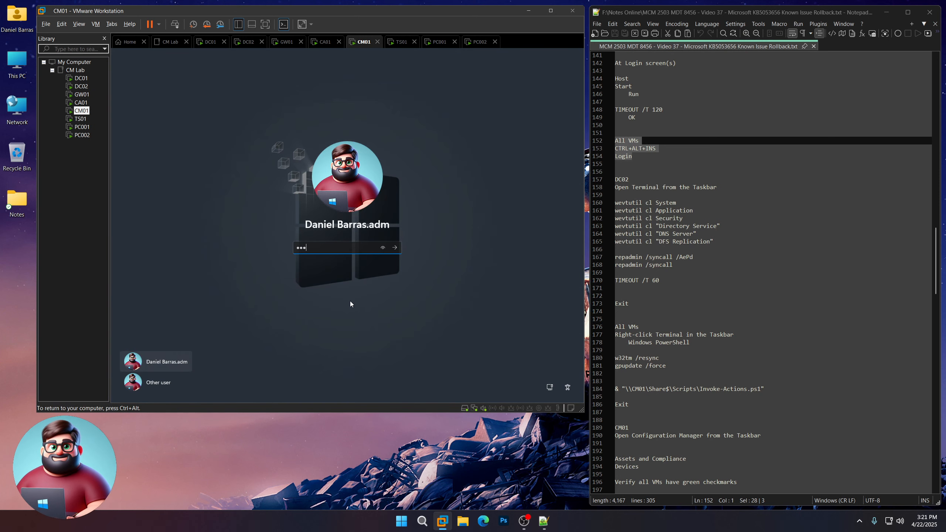
type("***********")
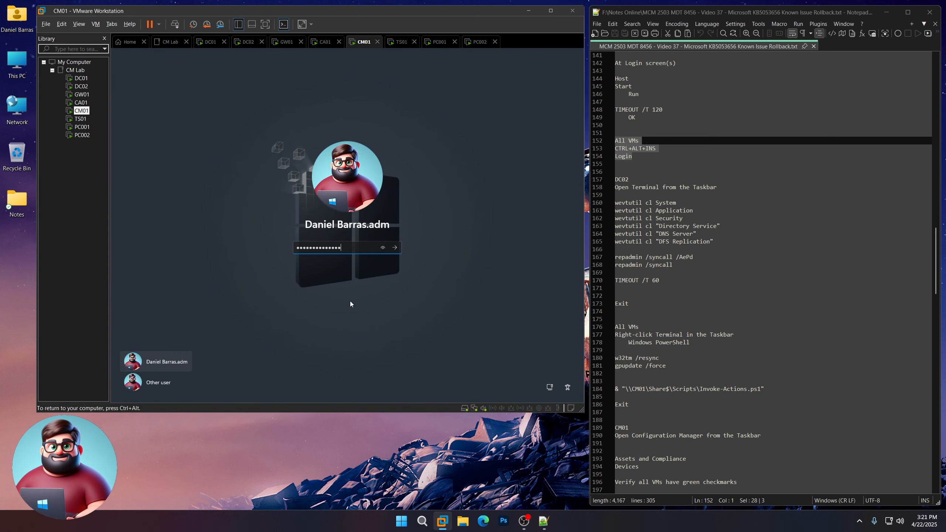
key("Return")
- Switch to TS01, unlock its login screen and log in with the account password
left_click(81, 118)
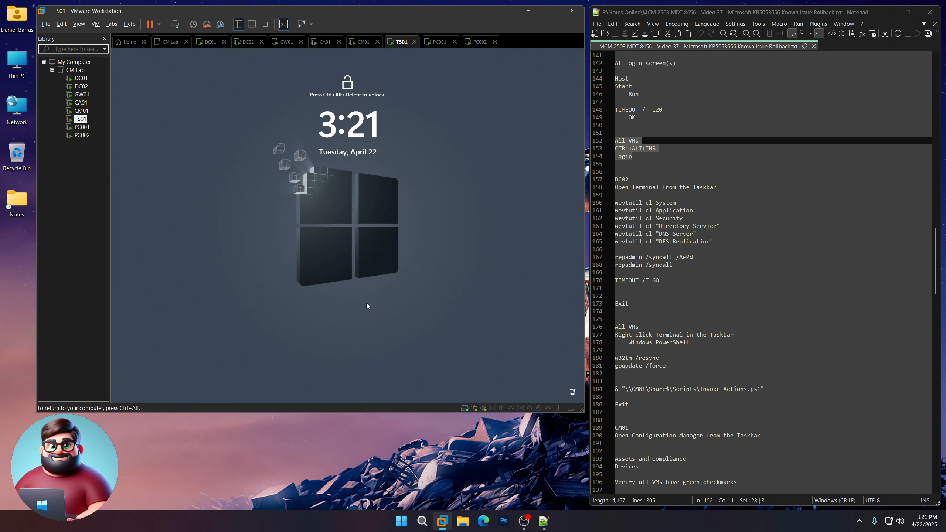
key("ctrl+alt+Insert")
type("*****")
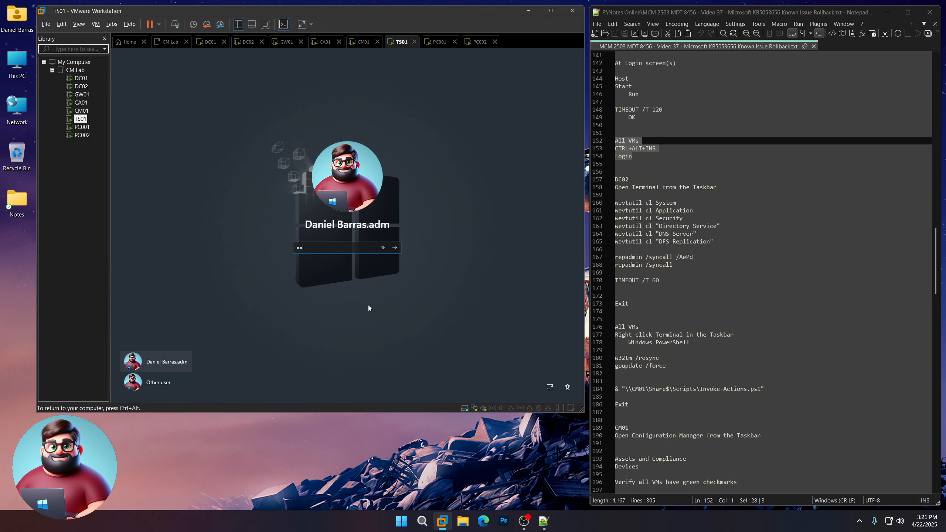
type("*********")
key("Return")
- Switch to the PC001 client and log in with the account password
left_click(82, 127)
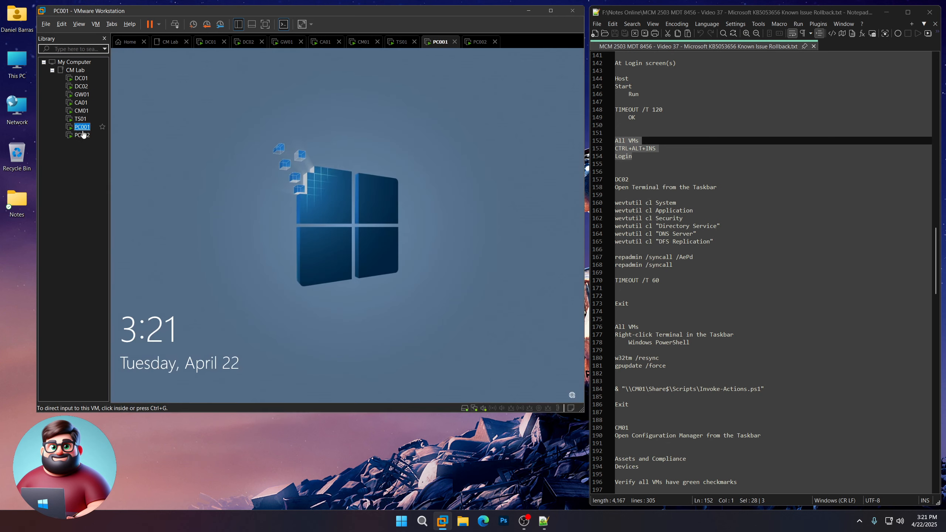
key("ctrl+alt+Insert")
type("****")
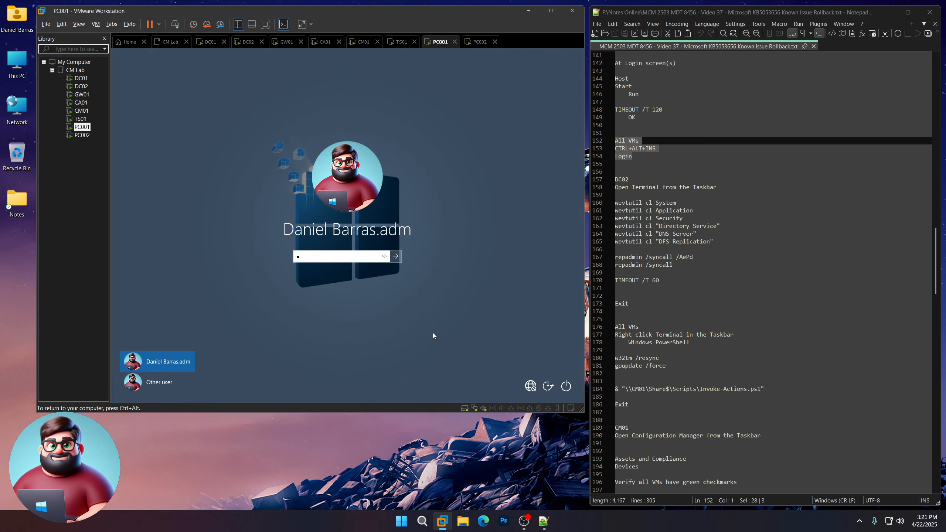
type("************")
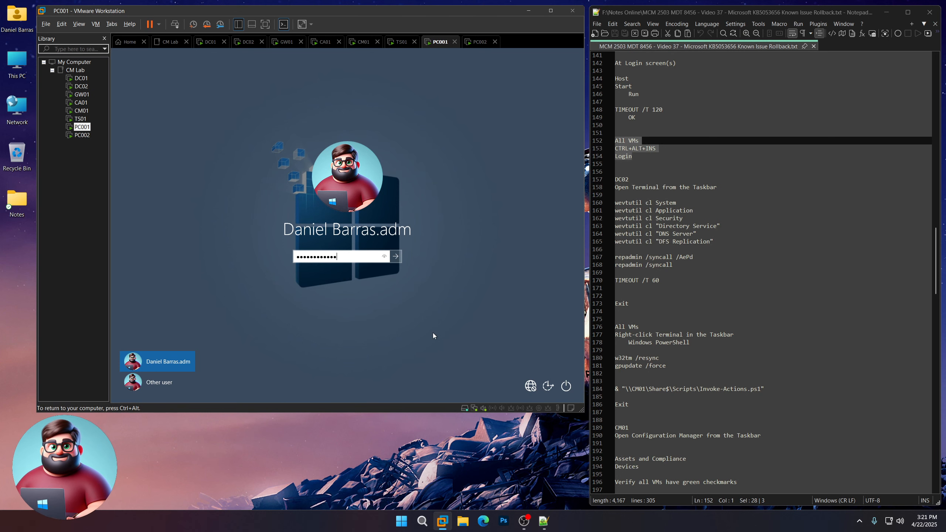
key("Return")
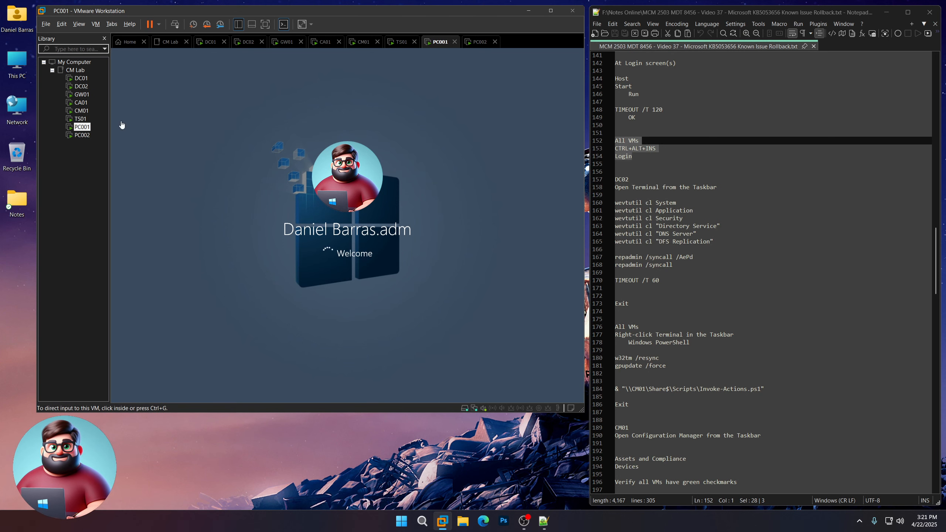
- Log in to the PC002 client with the account password and release input back to the host
left_click(82, 134)
left_click(319, 275)
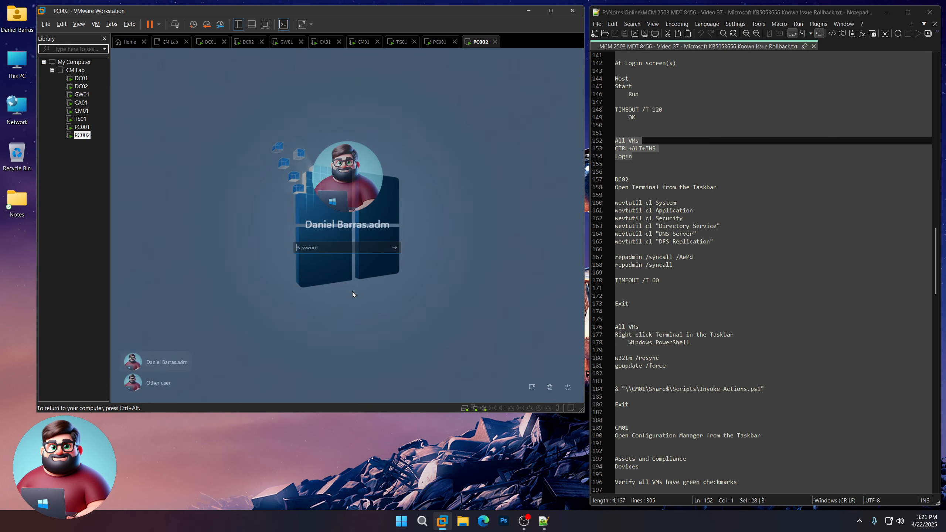
key("ctrl+alt")
left_click(352, 295)
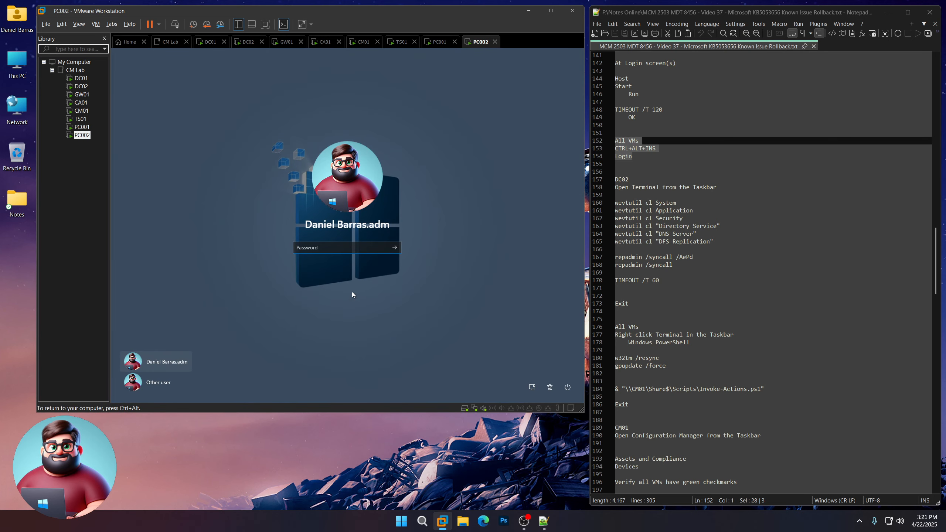
type("***************")
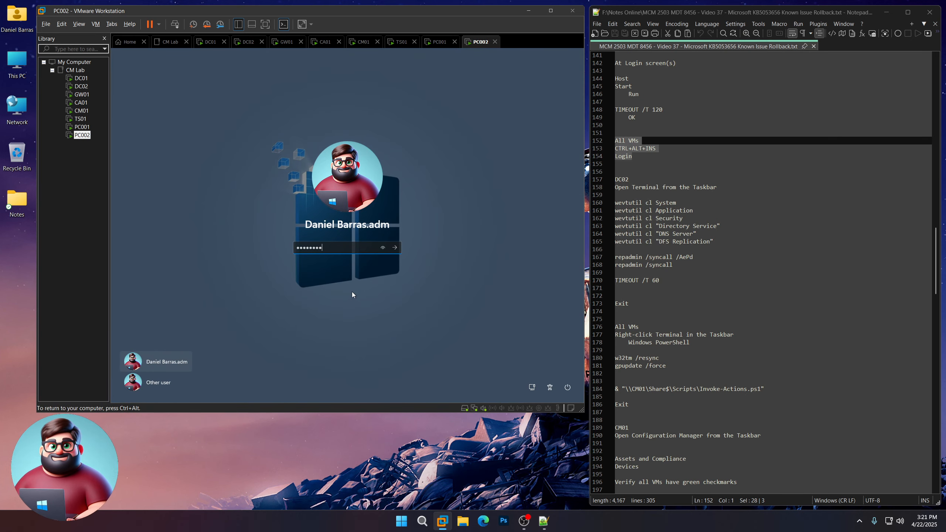
key("Return")
key("ctrl+alt")
- Highlight the DC02 heading in the notes, switch to the DC02 virtual machine and open Terminal there
scroll(712, 200, "down", 4)
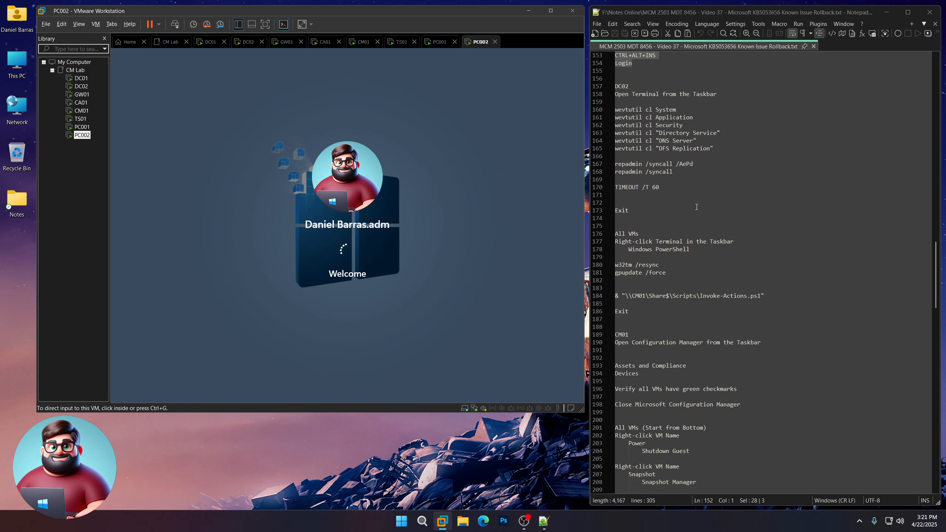
scroll(697, 202, "up", 1)
double_click(635, 107)
left_click(82, 87)
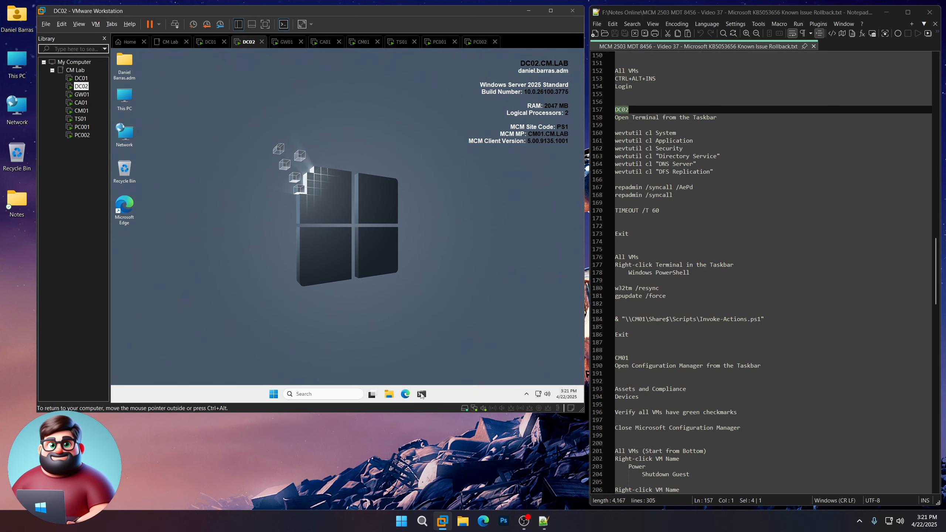
left_click(422, 394)
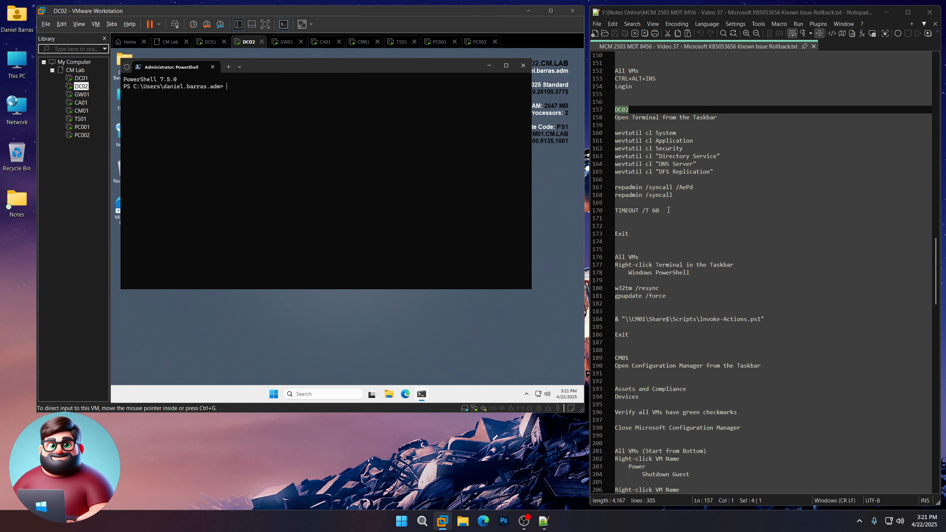
- Copy the notes' wevtutil log-clearing commands, both repadmin /syncall commands and TIMEOUT /T 60, and run them in DC02's terminal
left_click_drag(668, 210, 616, 134)
right_click(632, 146)
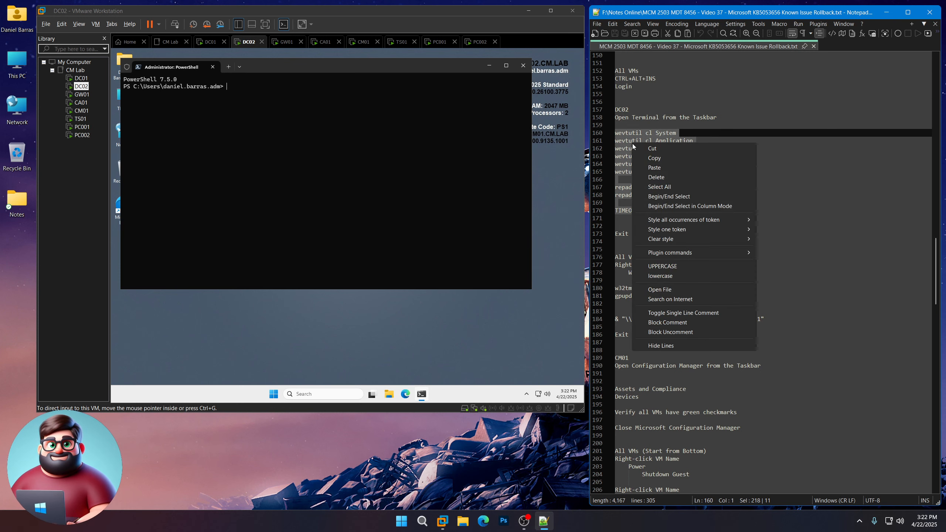
left_click(654, 158)
left_click(255, 137)
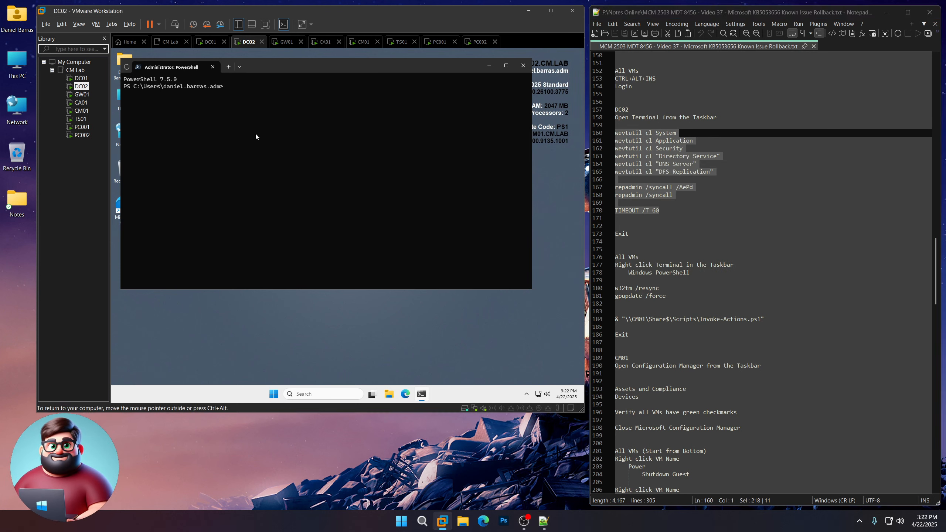
key("ctrl+v")
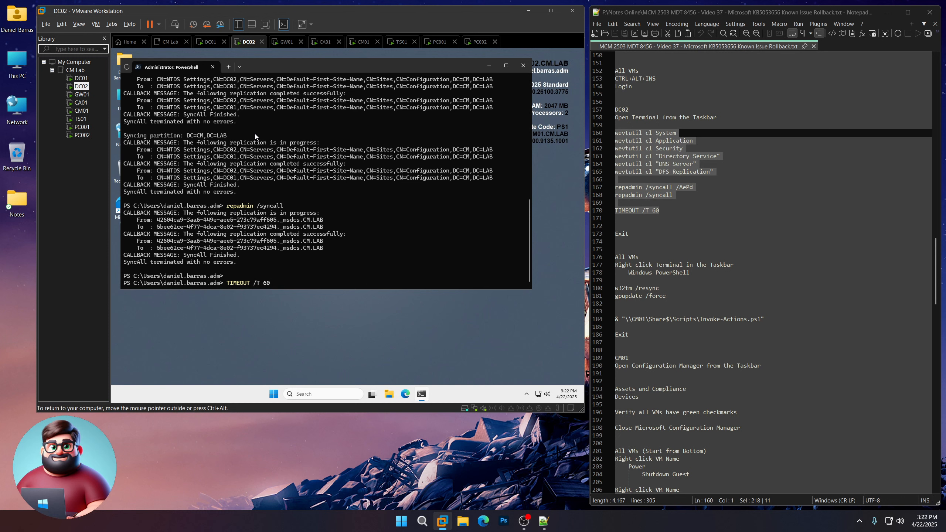
key("Return")
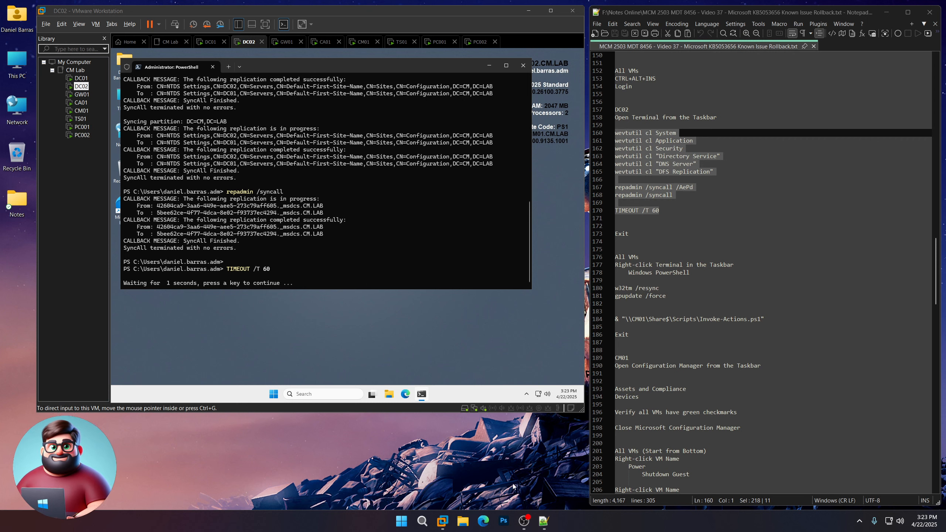
- Copy the Exit command from the notes and run it in DC02's terminal to close the session
double_click(622, 233)
right_click(627, 232)
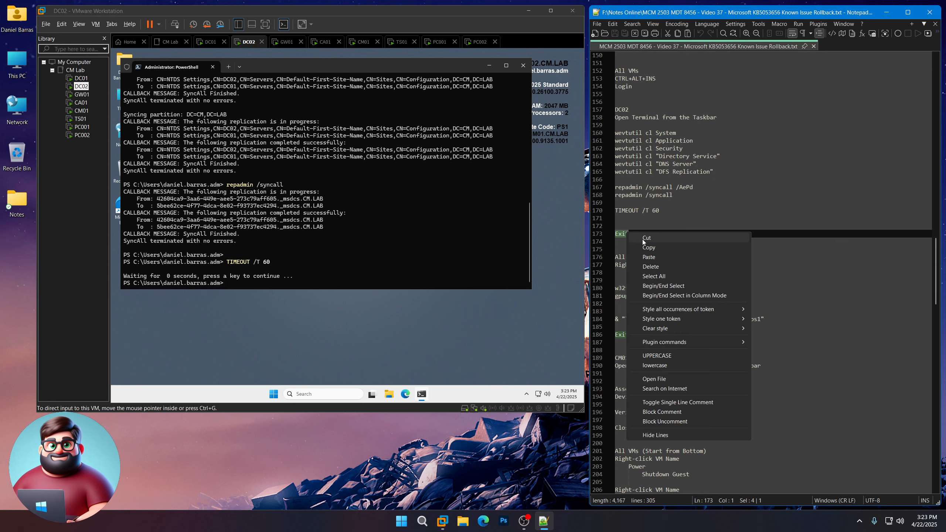
left_click(648, 248)
right_click(287, 242)
key("Return")
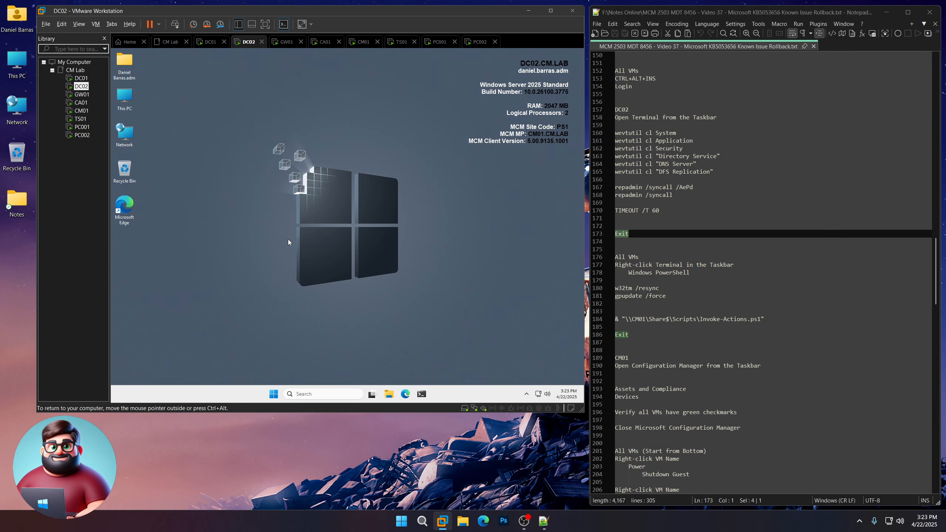
- Open a Windows PowerShell session from the pinned Terminal on DC01 and DC02
scroll(630, 274, "down", 4)
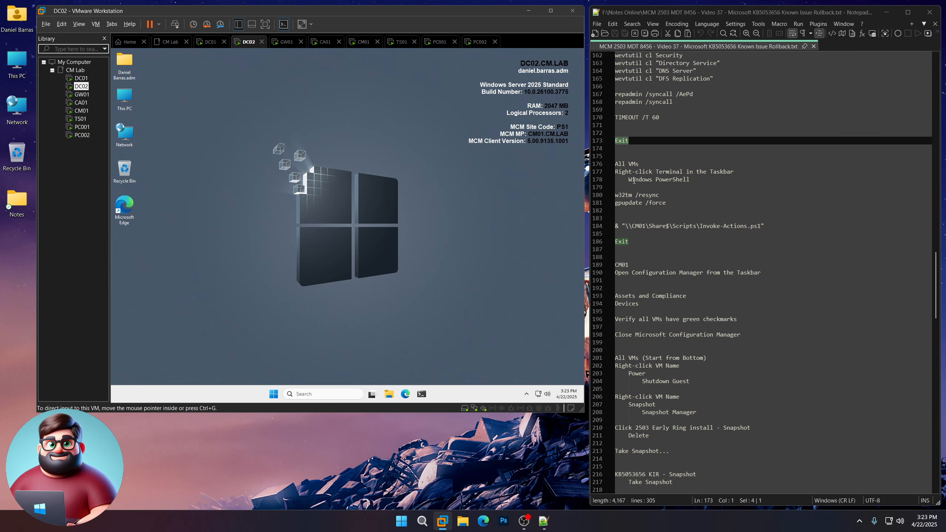
left_click(81, 78)
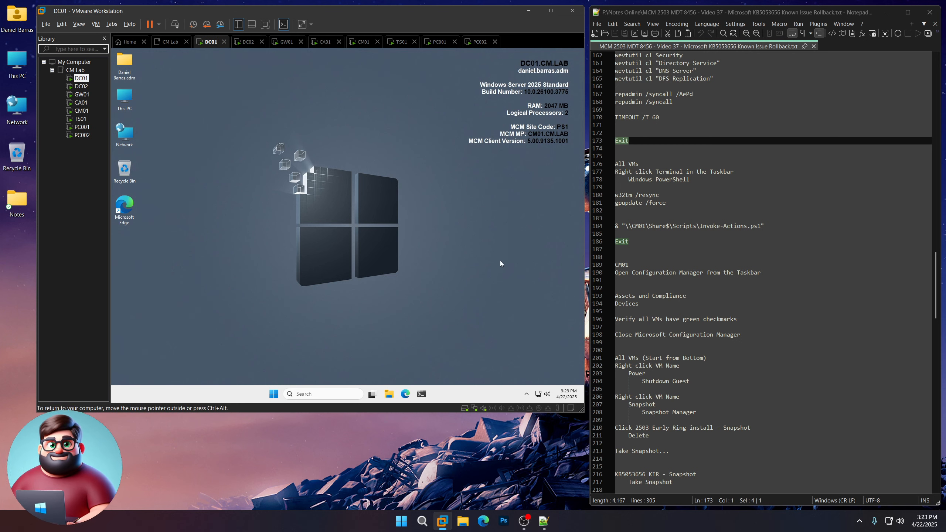
right_click(422, 395)
left_click(401, 313)
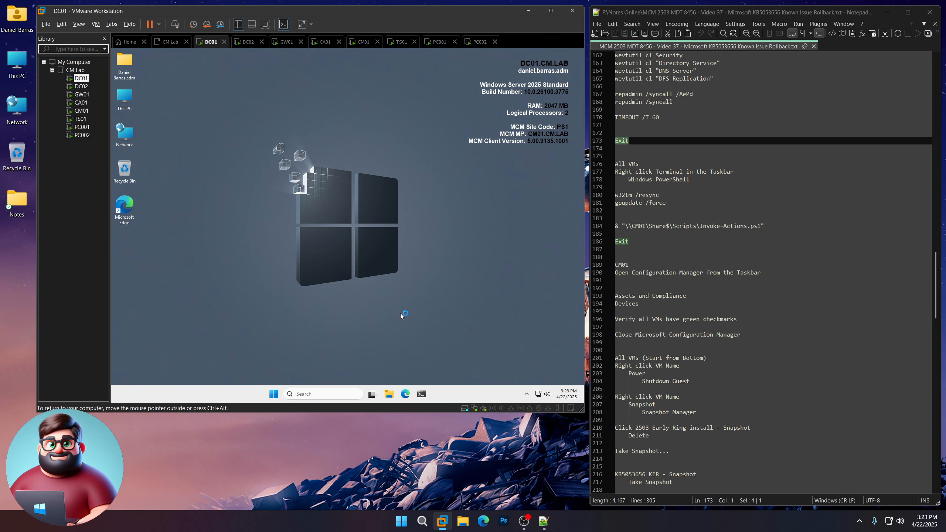
left_click(81, 86)
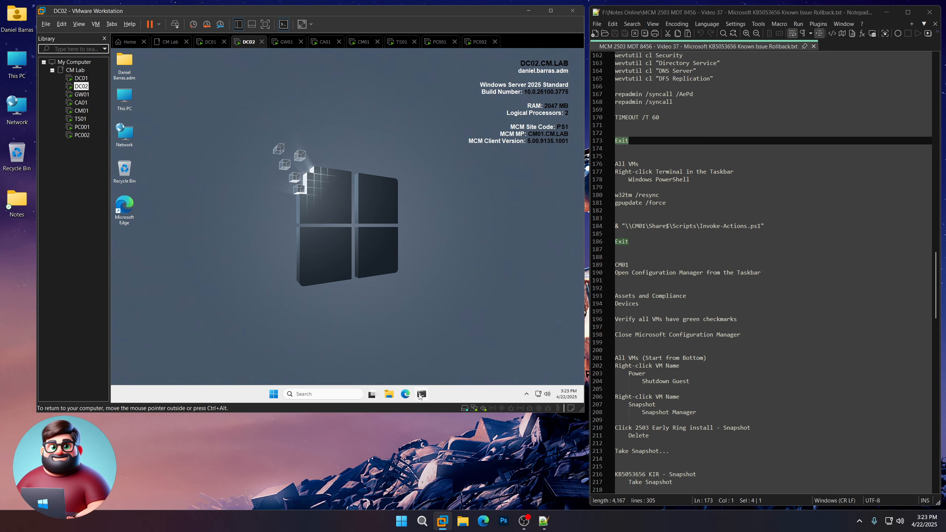
right_click(420, 396)
left_click(402, 312)
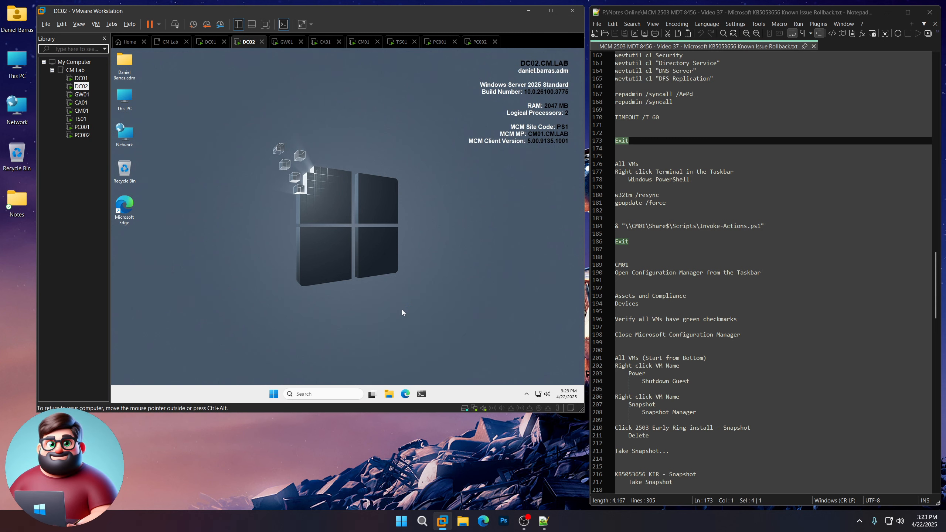
- Open a Windows PowerShell session from the pinned Terminal on GW01 and CA01
left_click(82, 95)
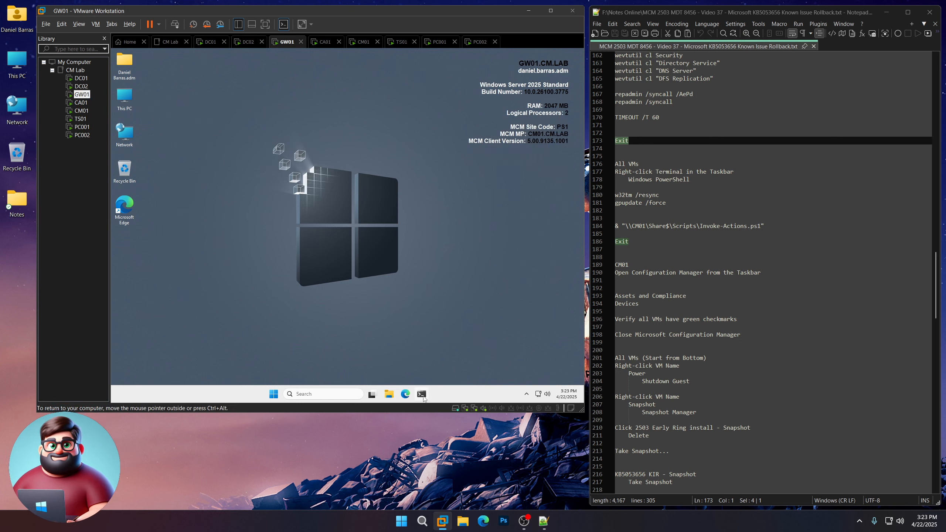
right_click(424, 398)
left_click(407, 313)
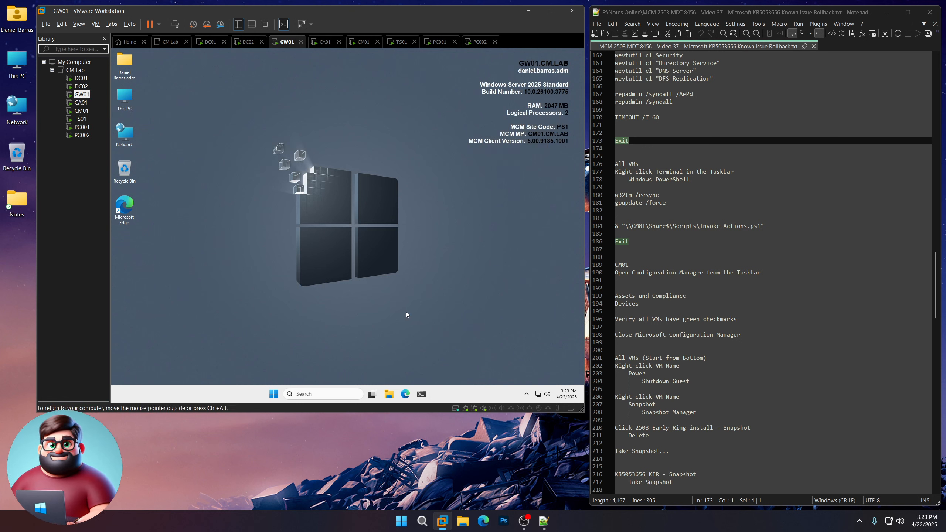
left_click(81, 102)
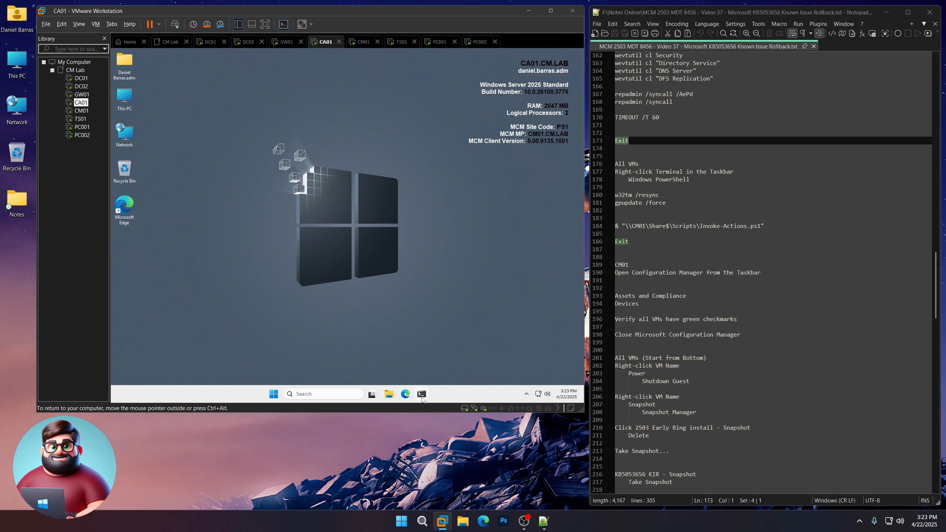
right_click(422, 398)
left_click(411, 314)
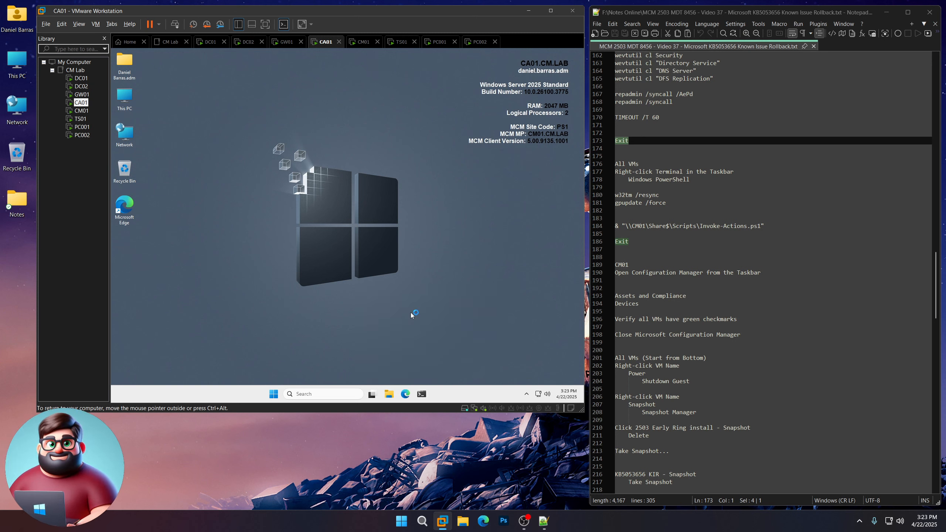
- Open a Windows PowerShell session from the pinned Terminal on CM01 and TS01
left_click(81, 111)
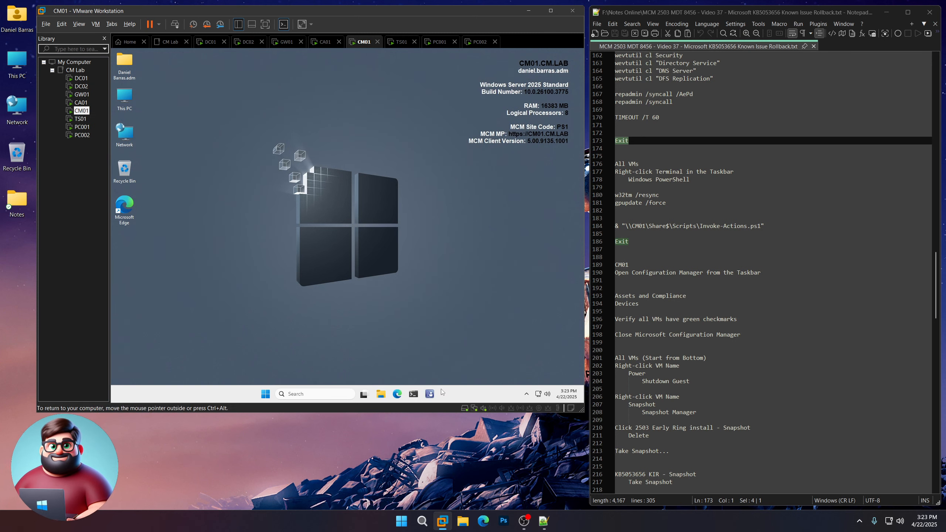
right_click(416, 396)
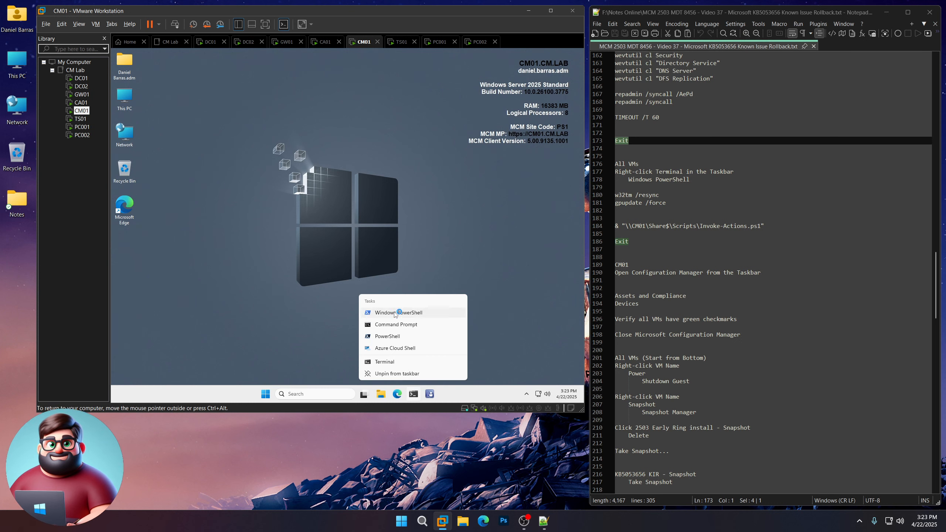
left_click(395, 313)
left_click(80, 119)
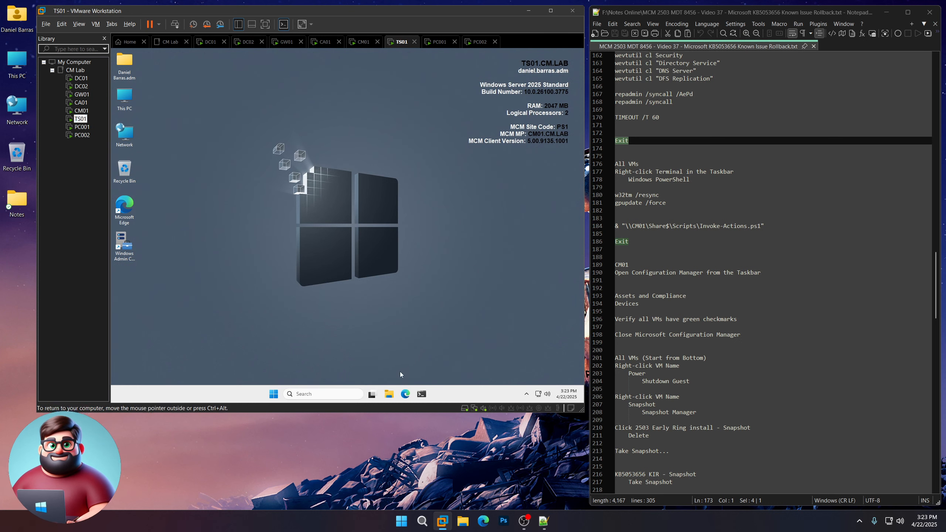
right_click(426, 394)
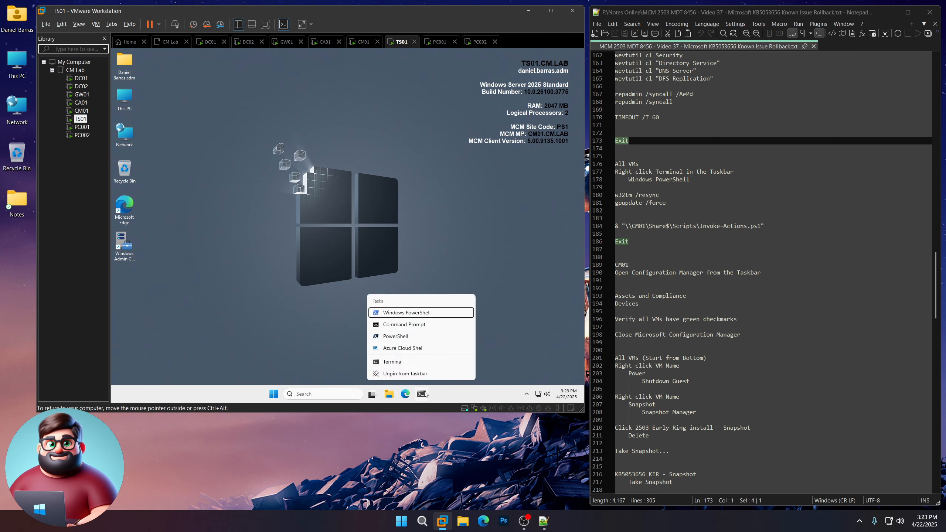
left_click(407, 314)
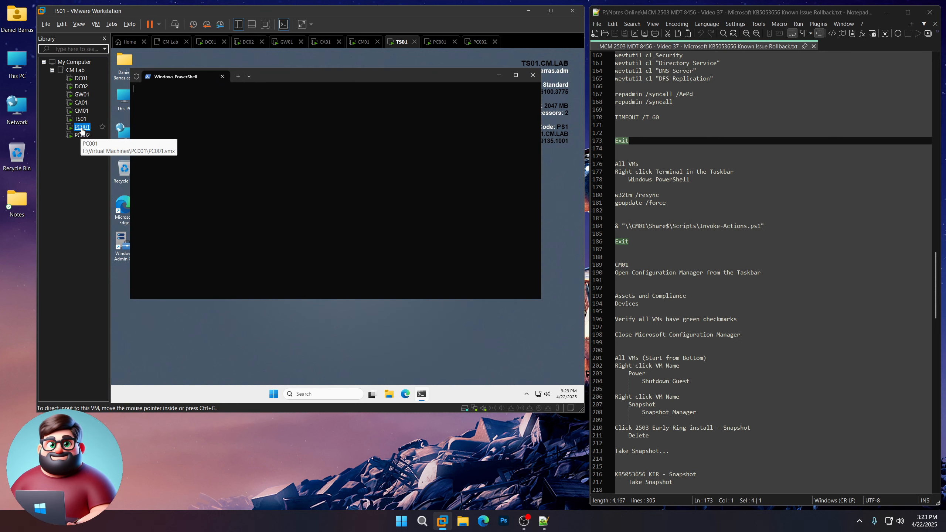
- Open a Windows PowerShell session from the pinned Terminal on the PC001 and PC002 clients
left_click(82, 127)
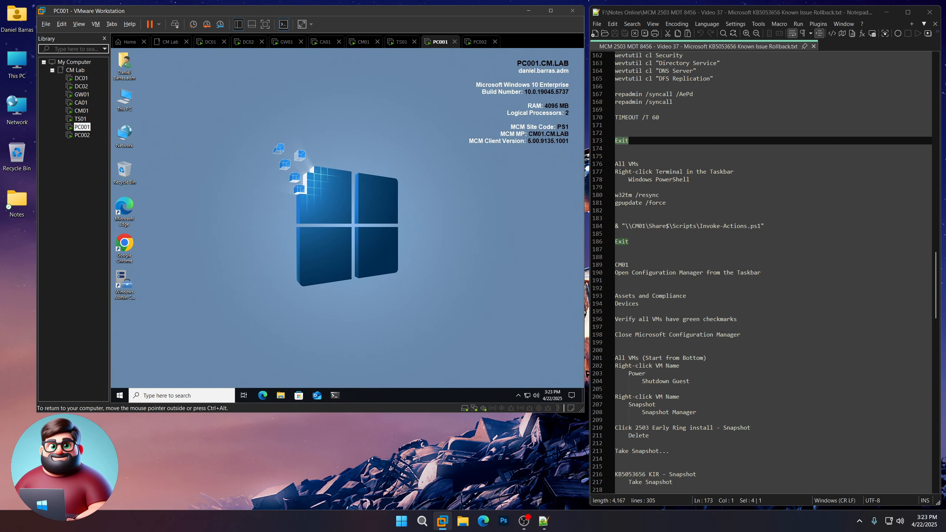
right_click(335, 395)
left_click(324, 315)
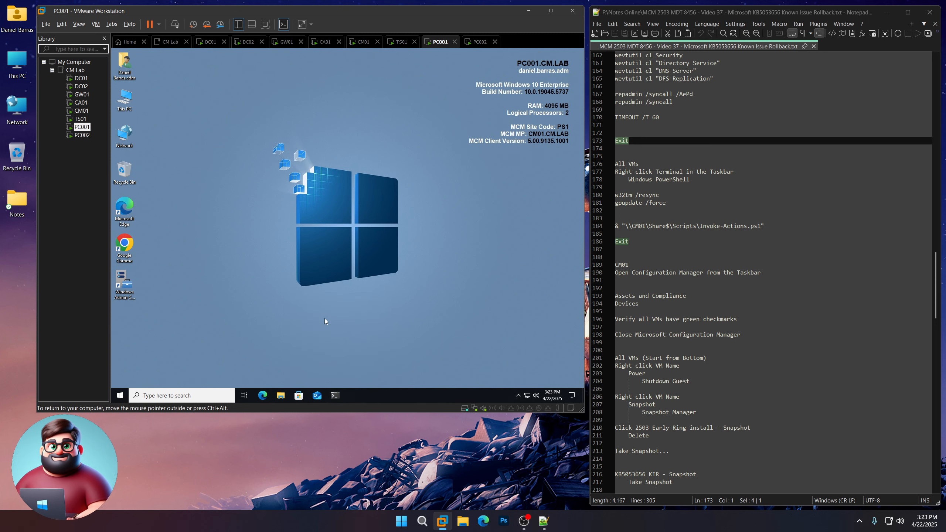
left_click(82, 135)
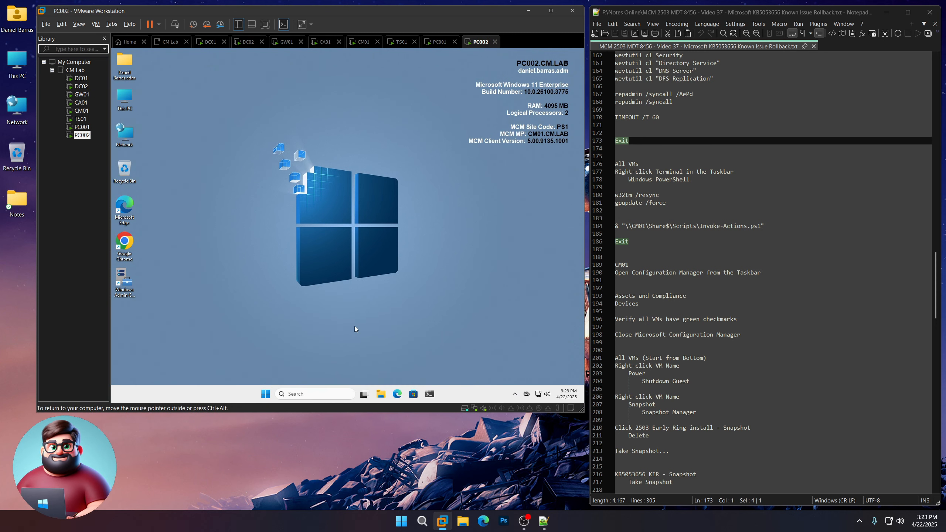
right_click(430, 394)
left_click(412, 313)
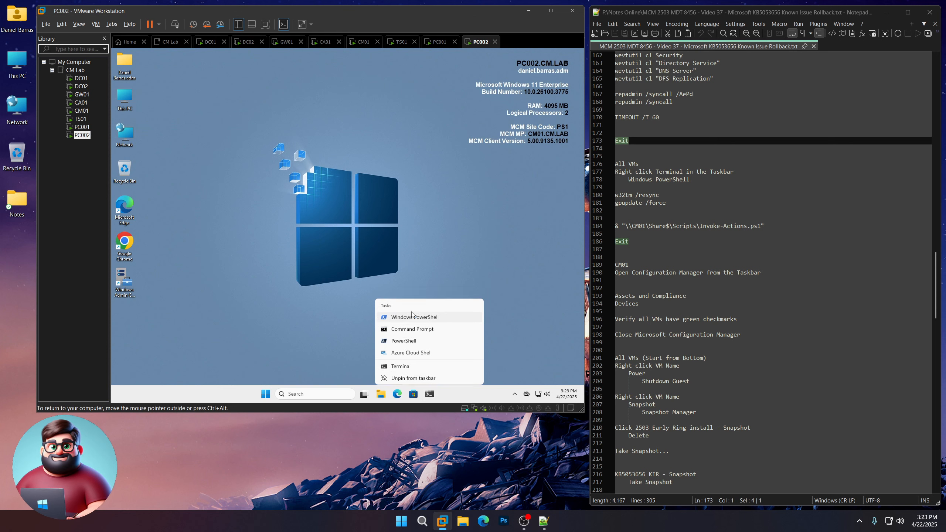
- Copy w32tm /resync and gpupdate /force from the notes and run them in PowerShell on DC01 and DC02
left_click(644, 209)
left_click_drag(616, 194, 670, 209)
right_click(638, 204)
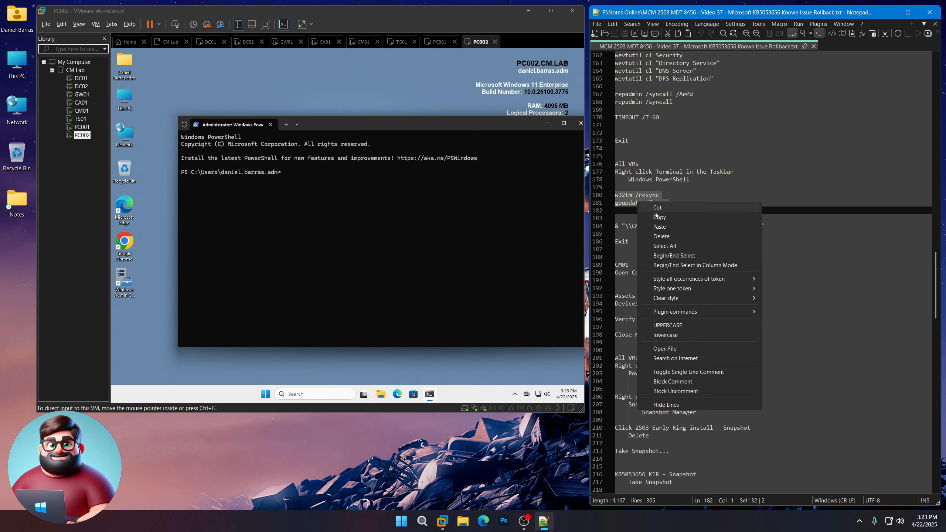
left_click(663, 218)
left_click(82, 78)
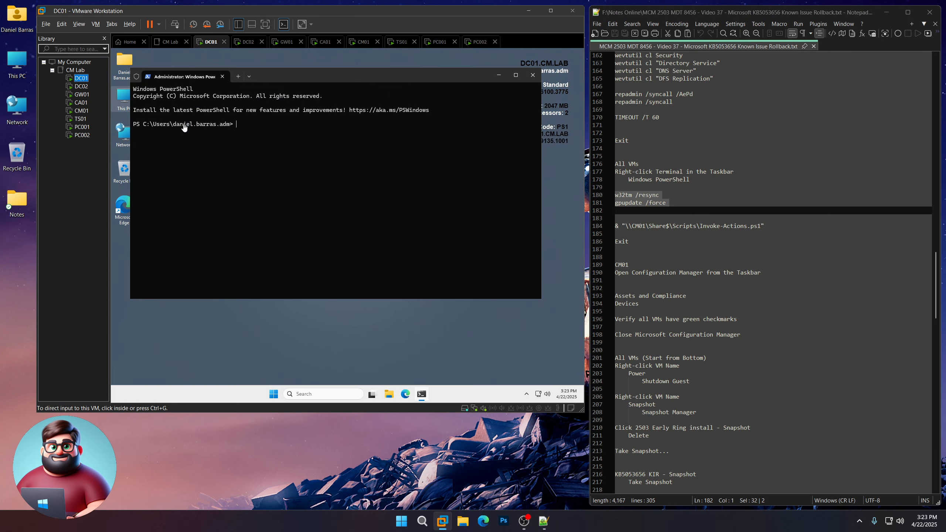
right_click(283, 181)
left_click(82, 87)
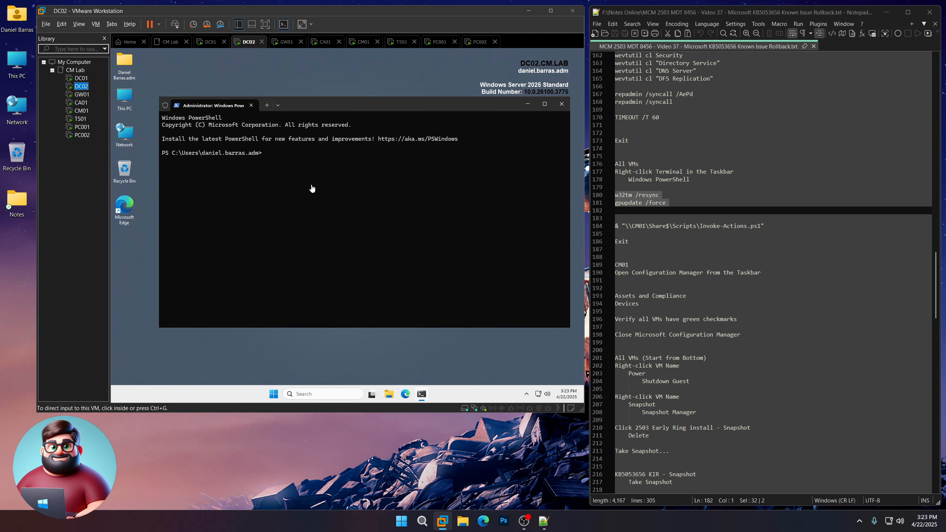
right_click(311, 183)
- Run the copied w32tm /resync and gpupdate /force commands in PowerShell on GW01, CA01 and CM01
left_click(82, 94)
right_click(290, 185)
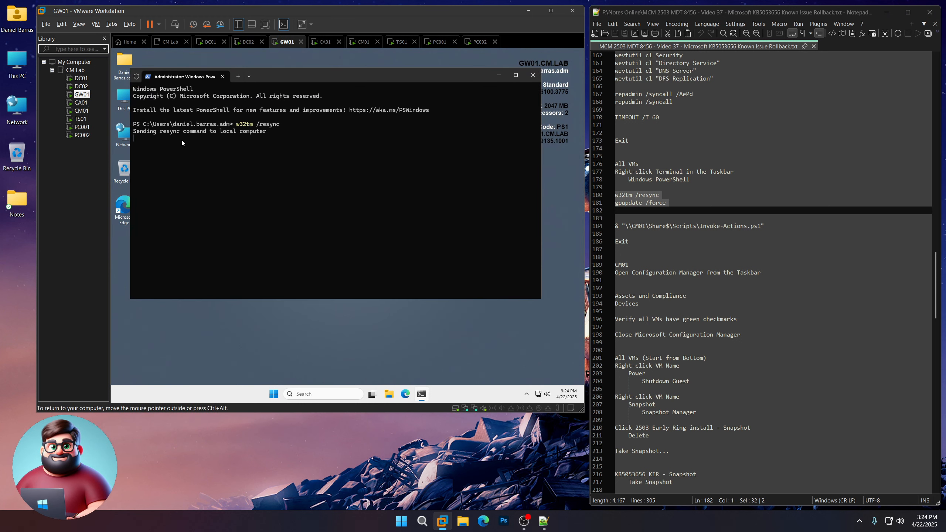
left_click(81, 102)
right_click(313, 184)
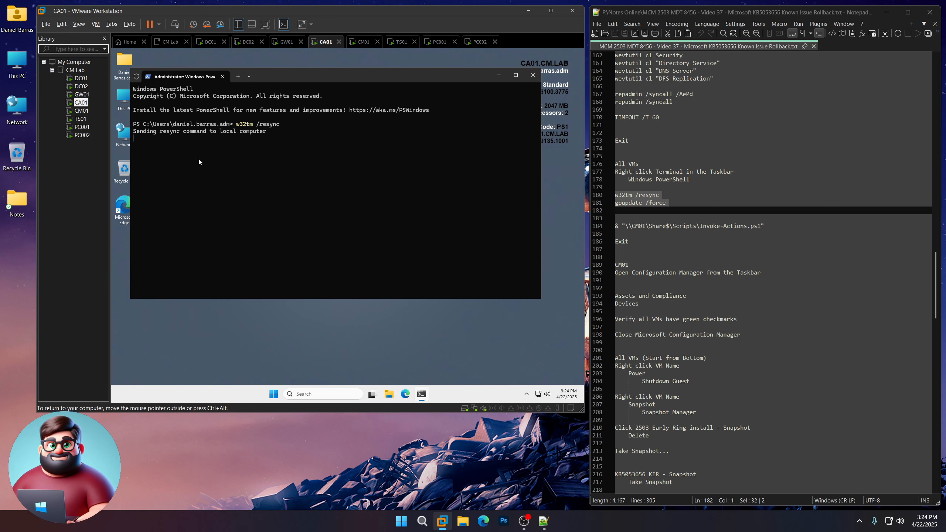
left_click(81, 111)
right_click(313, 188)
- Run the copied w32tm /resync and gpupdate /force commands in PowerShell on TS01, PC001 and PC002
left_click(81, 119)
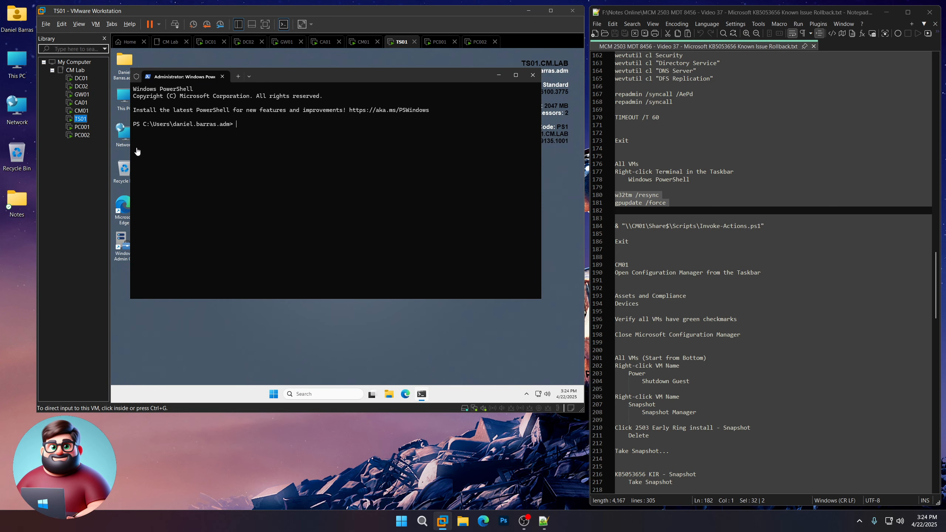
right_click(317, 191)
left_click(82, 127)
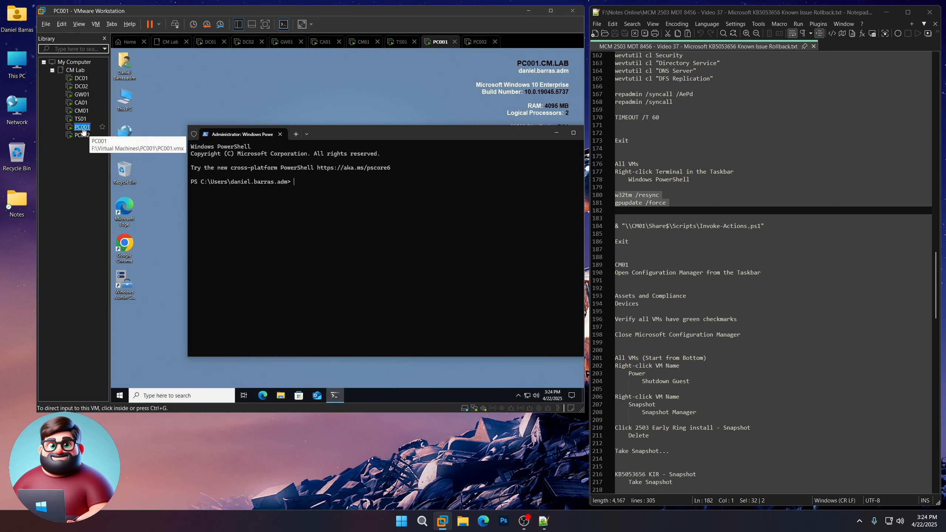
right_click(294, 206)
left_click(82, 135)
right_click(334, 229)
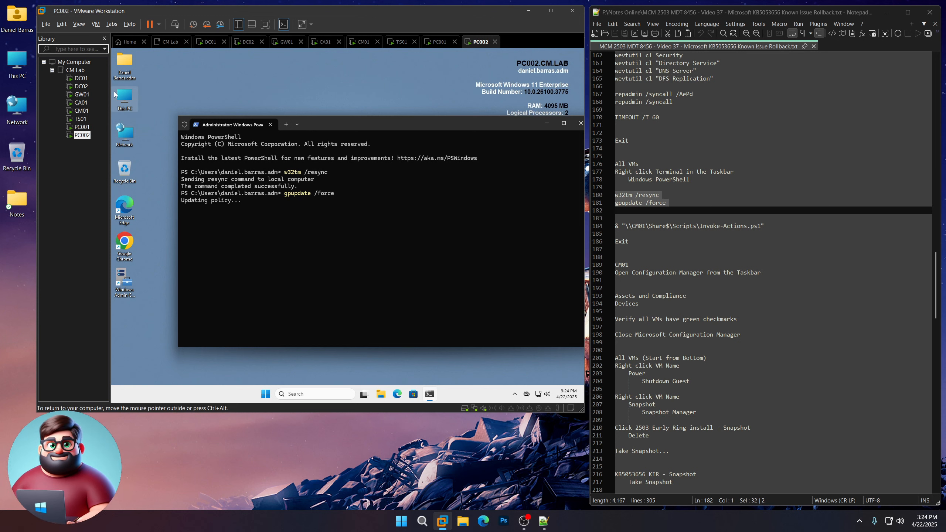
- Check the time resync and policy update output on every virtual machine from DC01 through PC002
left_click(81, 78)
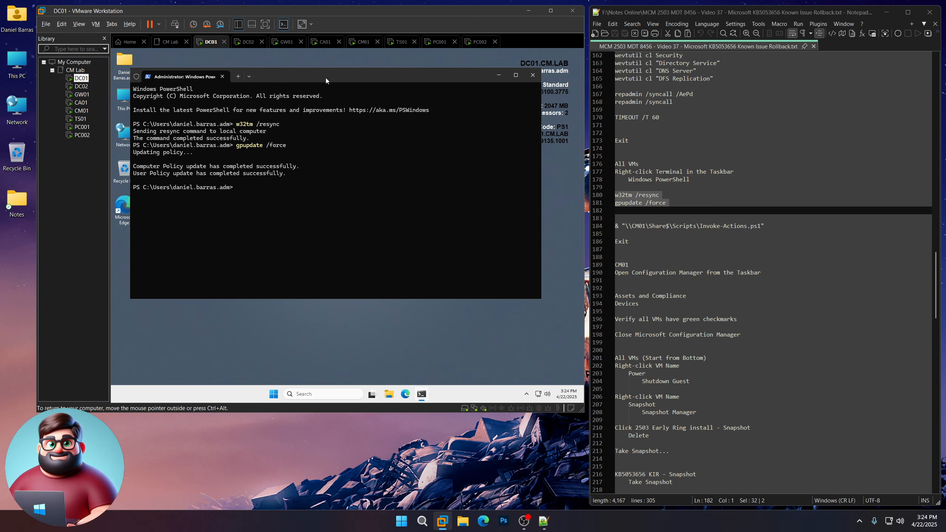
left_click(82, 87)
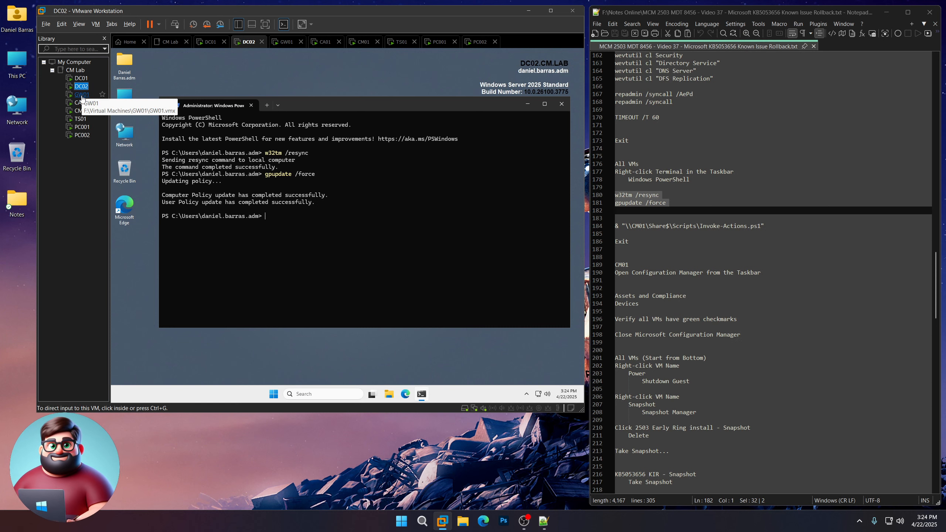
left_click(83, 94)
left_click(81, 103)
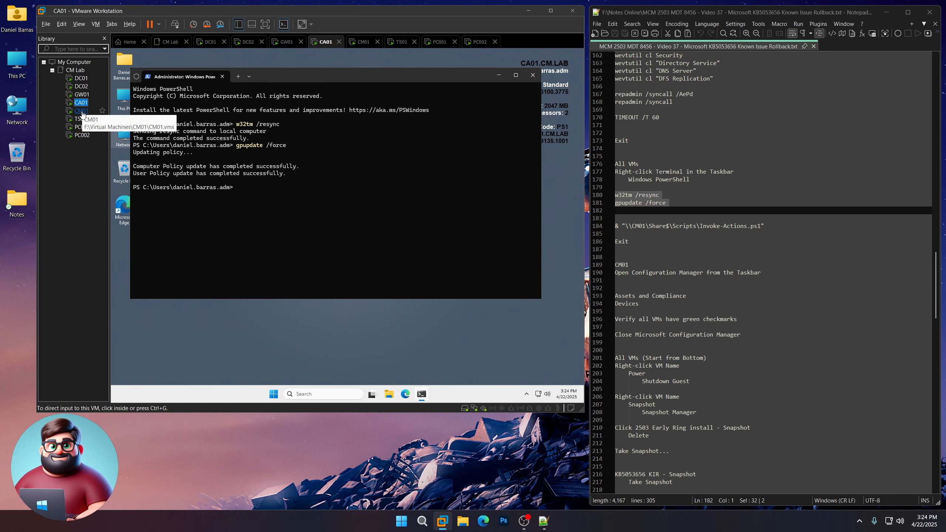
left_click(82, 112)
left_click(81, 120)
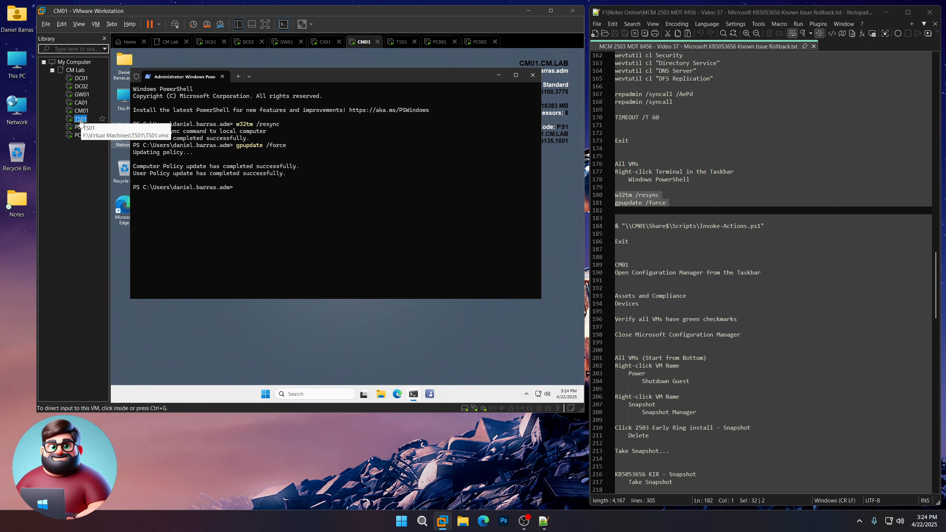
left_click(81, 127)
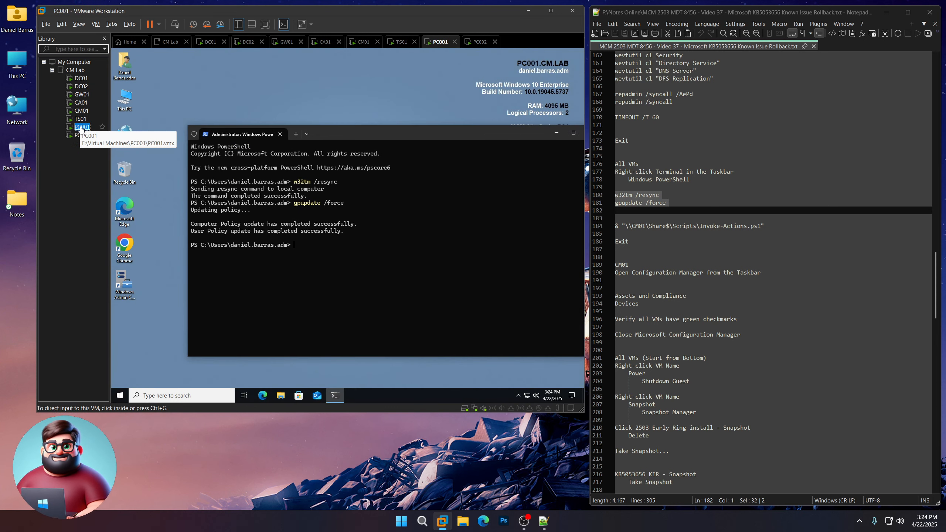
left_click(82, 136)
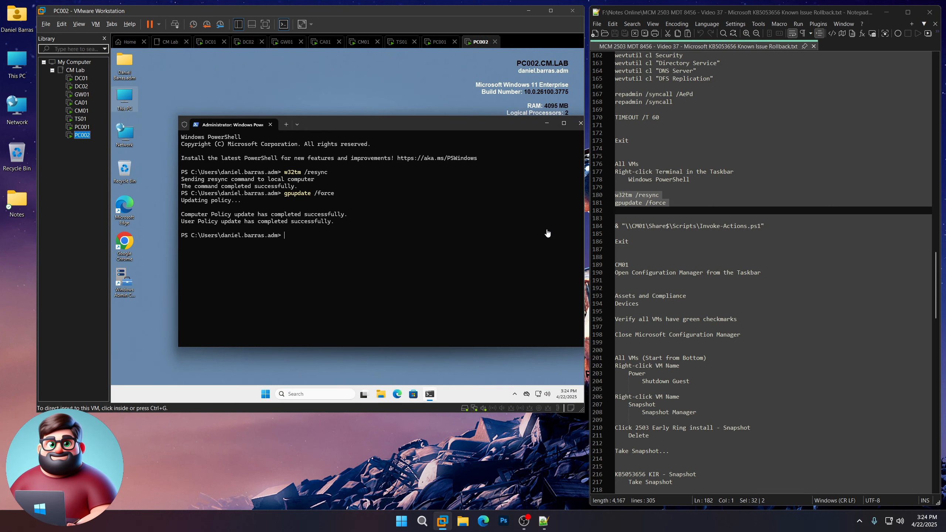
- Copy the Invoke-Actions.ps1 command and Exit from the notes and run them in PowerShell on DC01 and DC02
left_click_drag(637, 243, 601, 226)
right_click(629, 224)
left_click(651, 240)
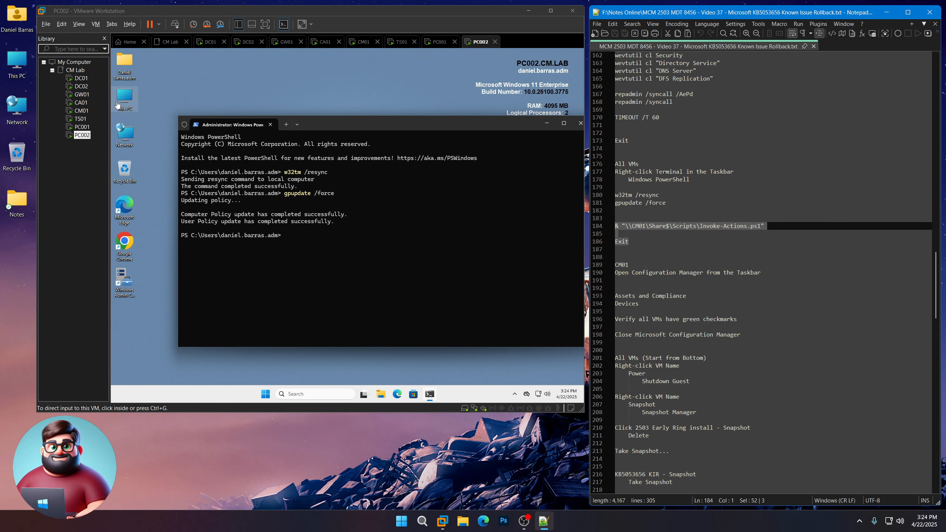
left_click(81, 78)
right_click(345, 171)
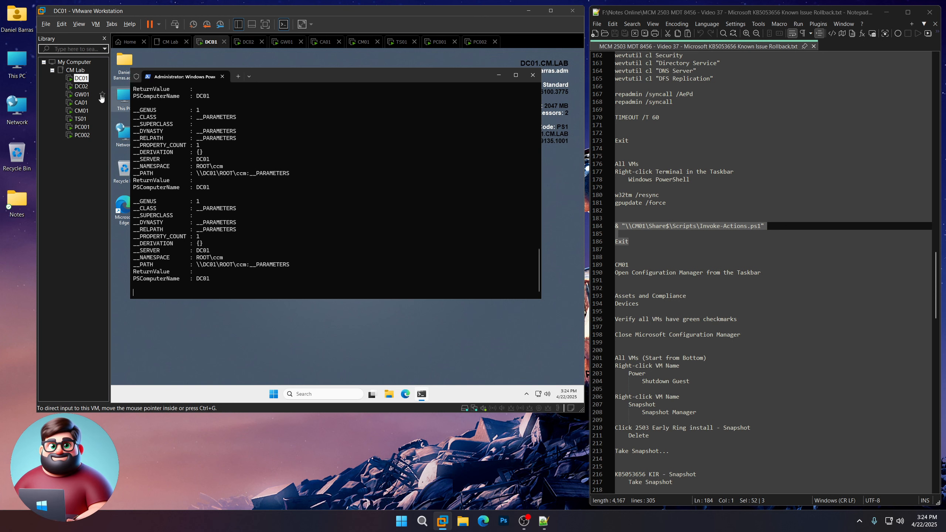
left_click(81, 86)
right_click(295, 175)
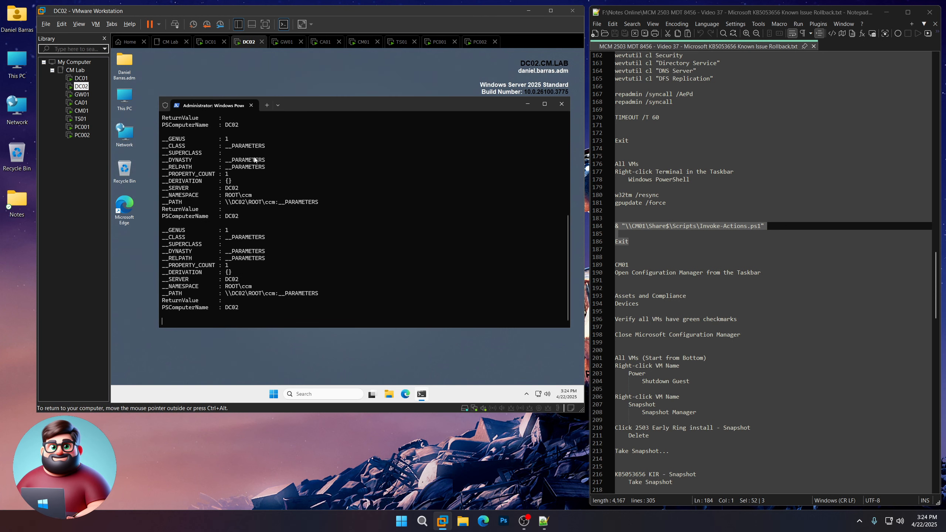
- Run the copied "\\CM01\Share$\Scripts\Invoke-Actions.ps1" command in PowerShell on GW01, CA01 and CM01
left_click(82, 94)
right_click(293, 192)
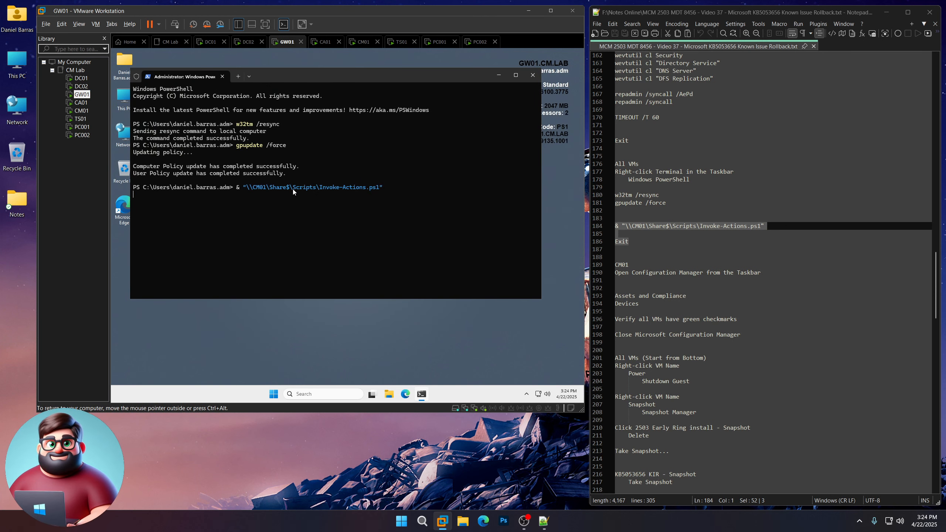
left_click(82, 103)
right_click(259, 164)
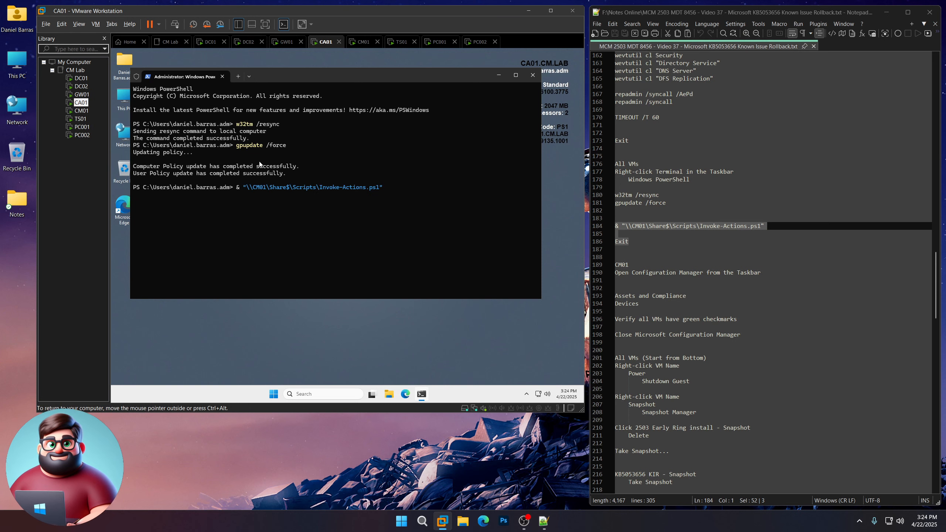
left_click(82, 110)
right_click(350, 175)
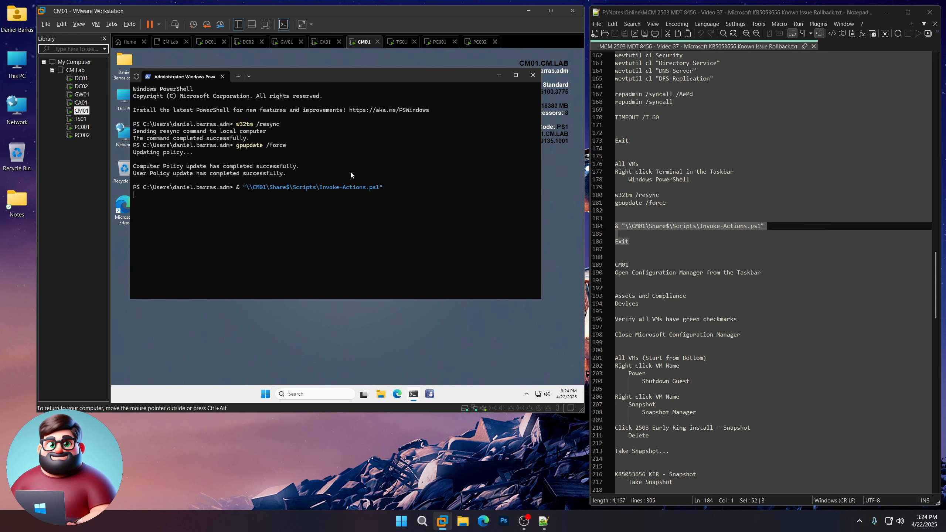
- Run the copied "\\CM01\Share$\Scripts\Invoke-Actions.ps1" command in PowerShell on TS01, PC001 and PC002
left_click(80, 119)
right_click(166, 161)
left_click(82, 126)
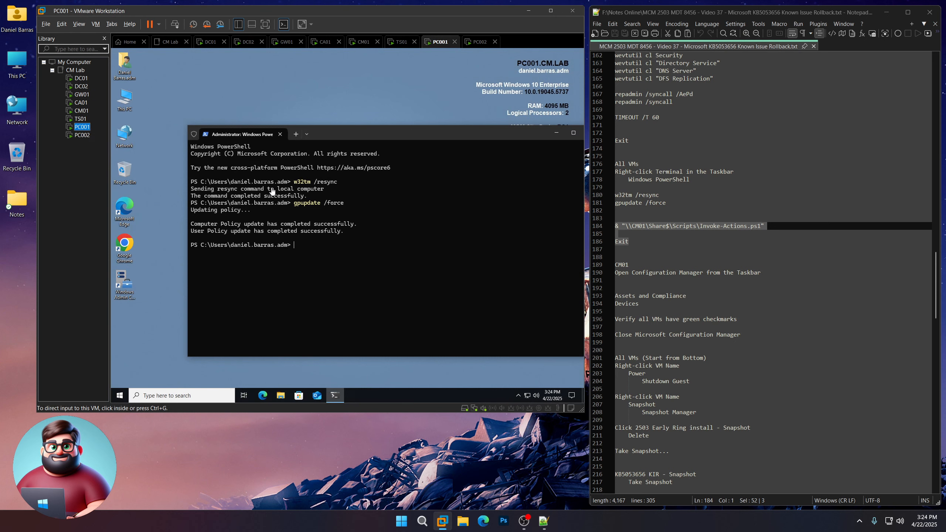
right_click(281, 212)
key("Return")
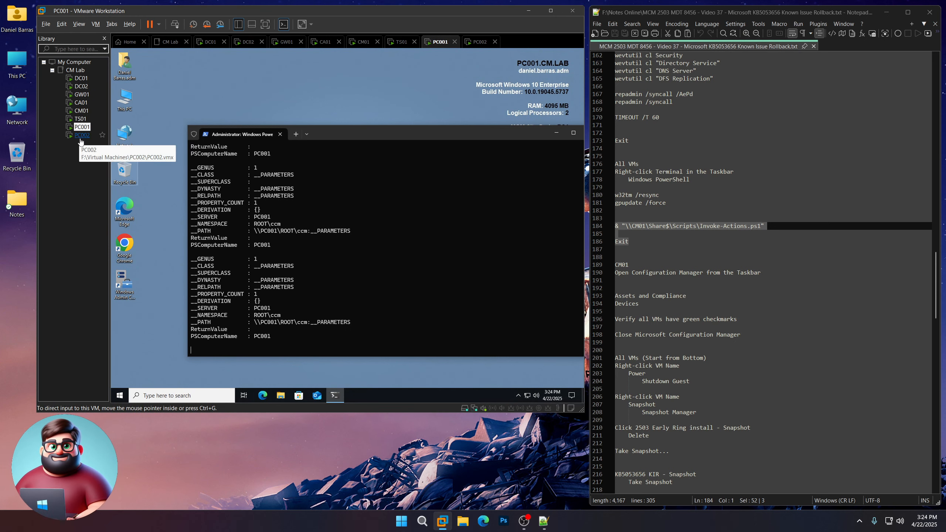
left_click(82, 135)
right_click(313, 198)
key("Return")
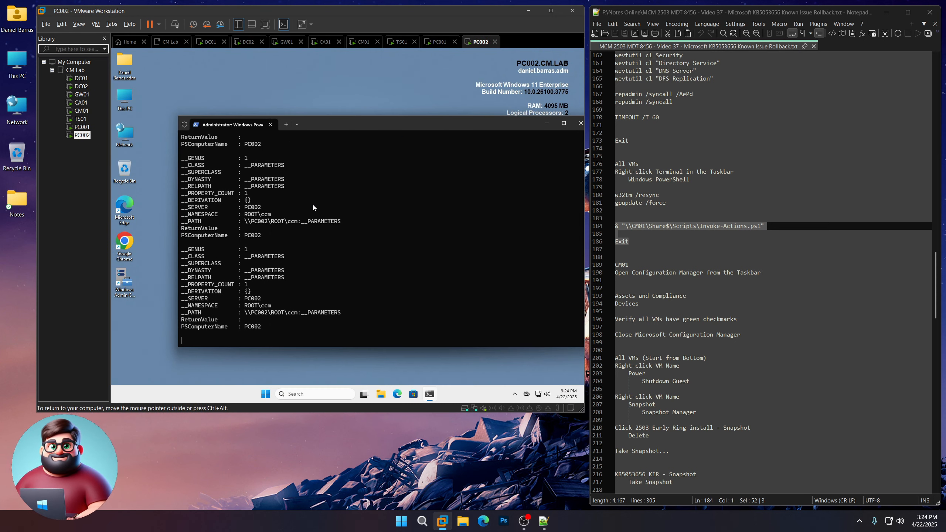
- Execute the pending Exit command to close the PowerShell windows on DC01, DC02, GW01 and CA01
left_click(77, 79)
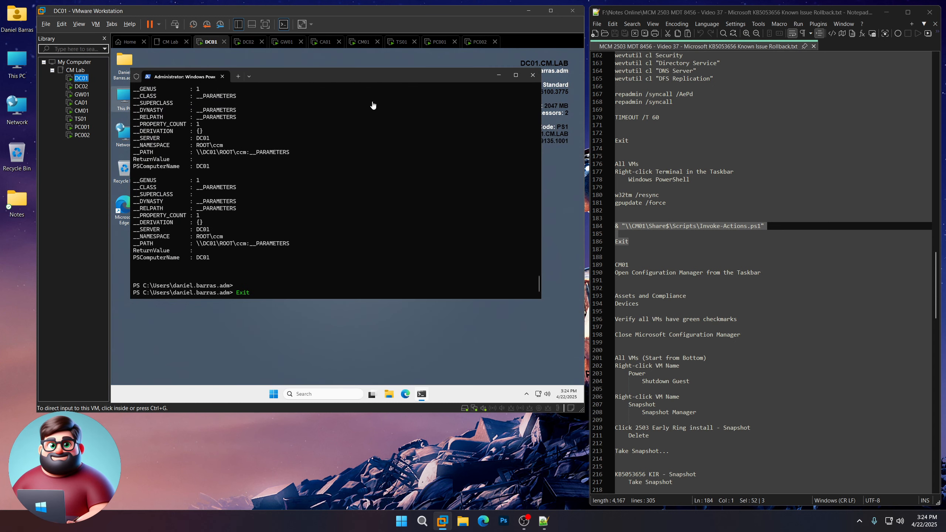
key("Return")
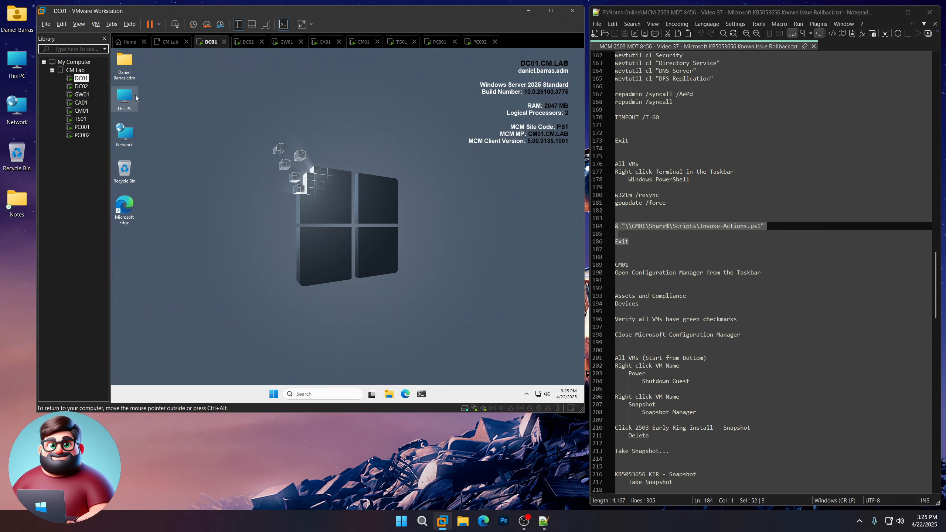
left_click(81, 86)
key("Return")
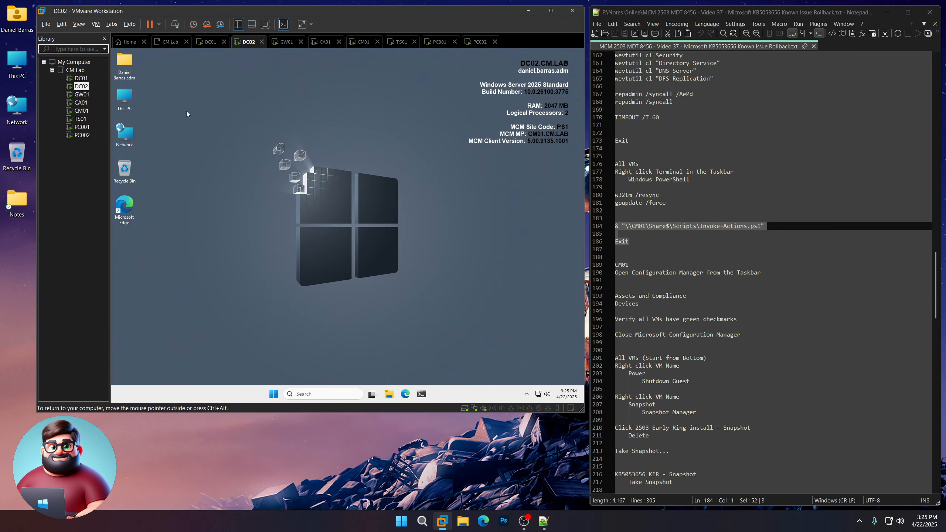
left_click(82, 94)
key("Return")
left_click(81, 102)
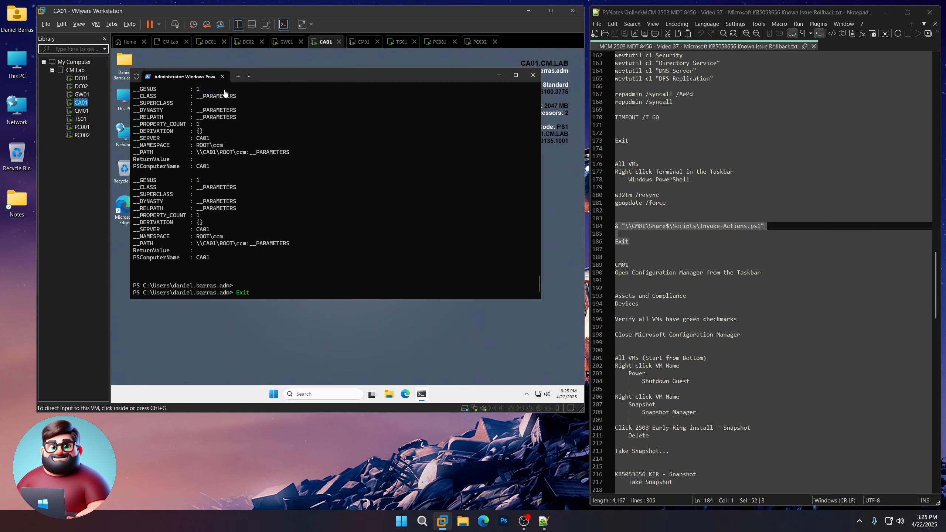
key("Return")
- Execute the pending Exit command to close the PowerShell windows on CM01, TS01, PC001 and PC002
left_click(82, 110)
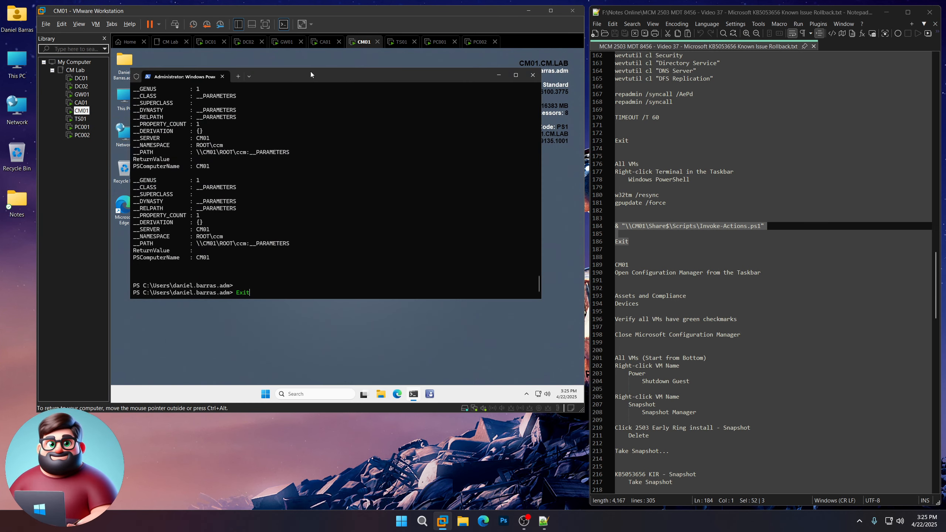
key("Return")
left_click(81, 119)
key("Return")
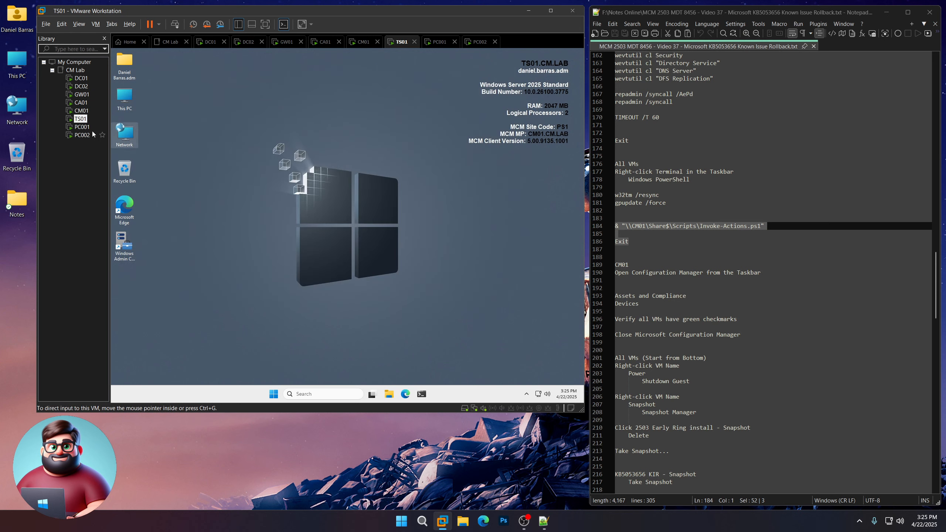
left_click(82, 127)
key("Return")
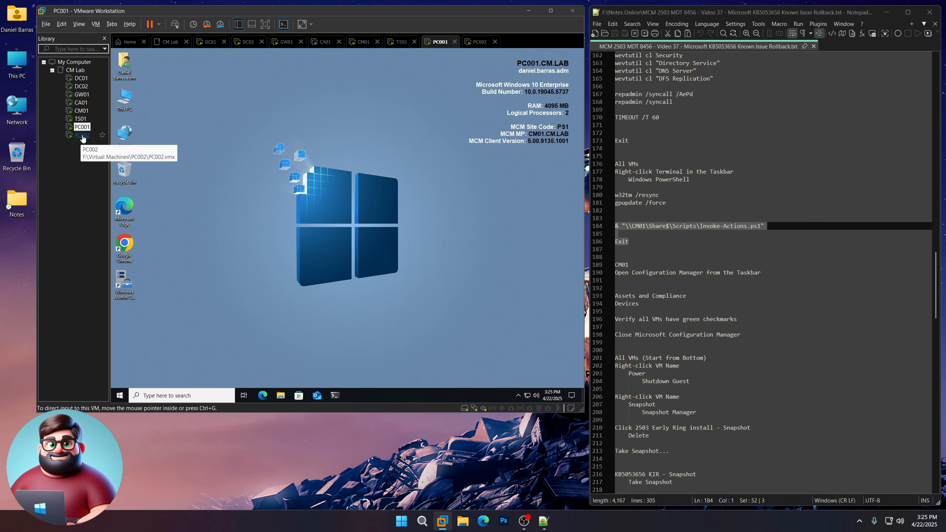
left_click(82, 134)
key("Return")
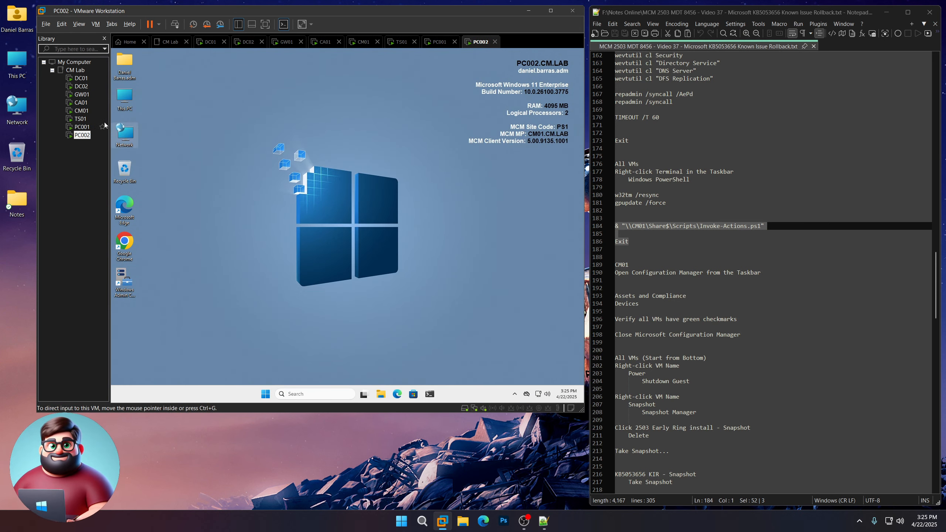
- Check the client status of all VMs under Devices in Assets and Compliance of Configuration Manager on CM01, and close the console
left_click(82, 111)
left_click(386, 231)
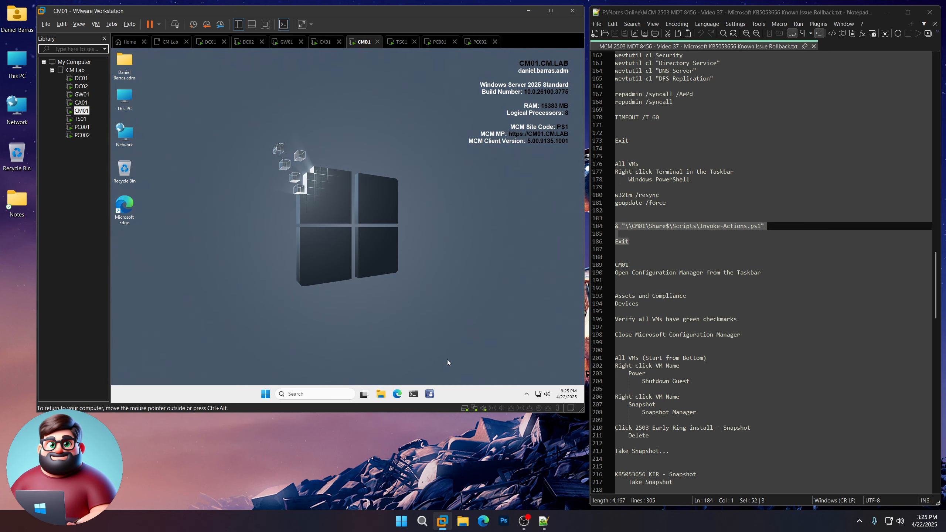
left_click(433, 394)
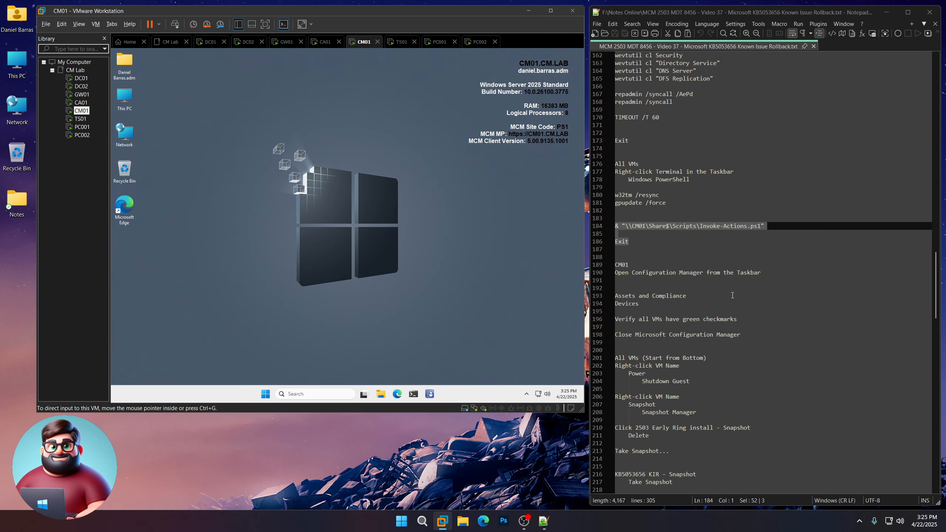
scroll(725, 307, "down", 6)
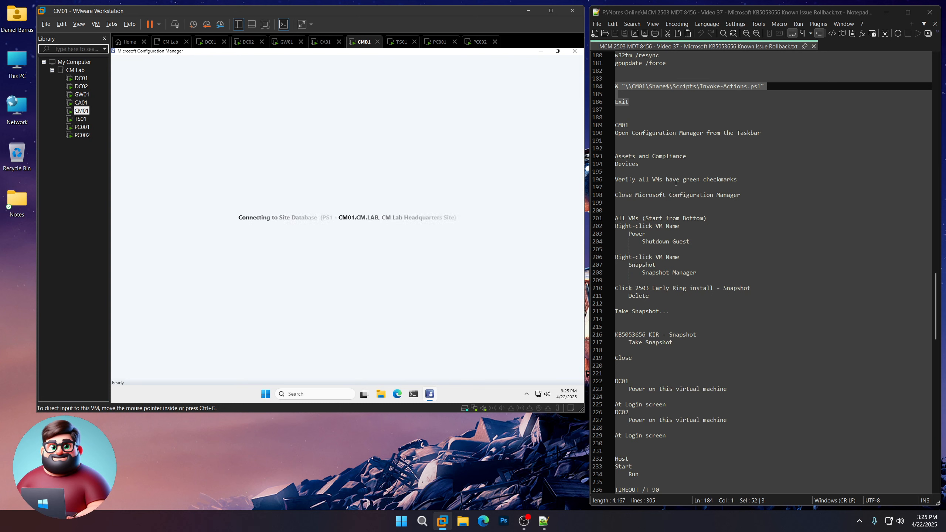
left_click_drag(737, 180, 608, 160)
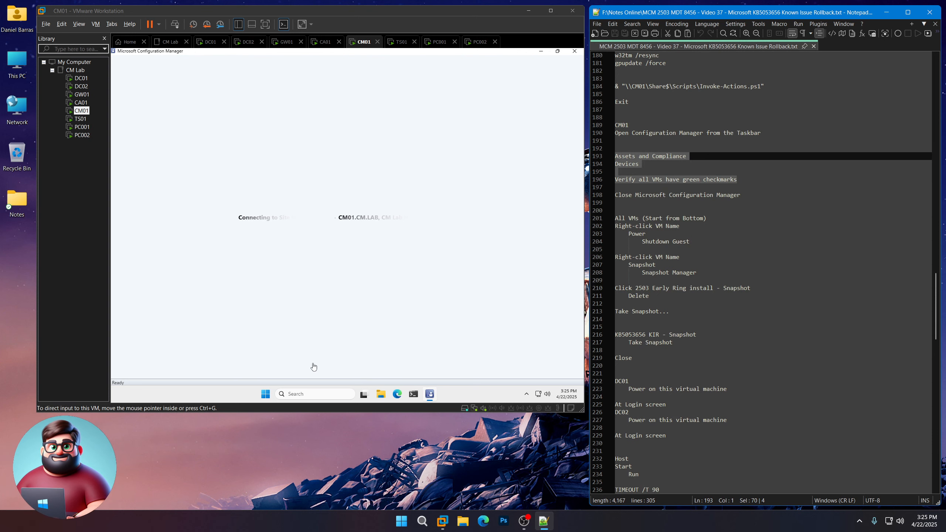
left_click(257, 362)
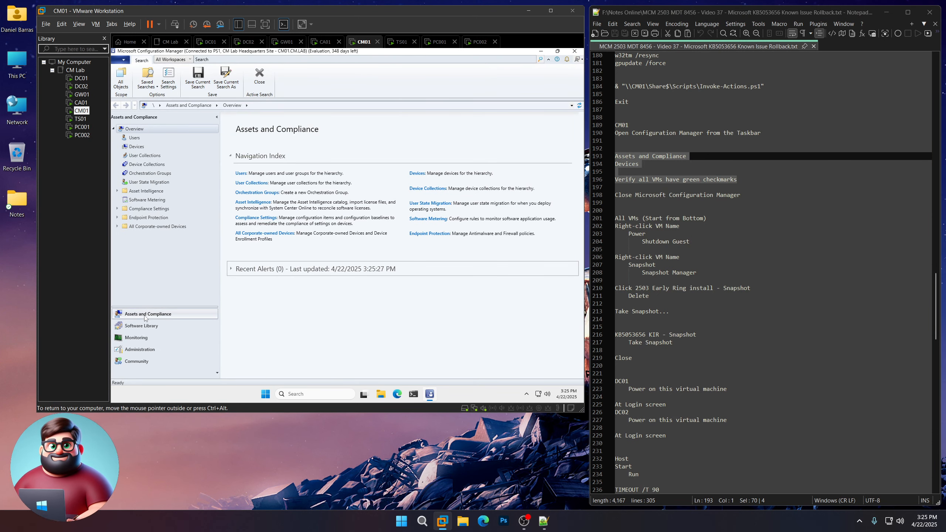
left_click(136, 146)
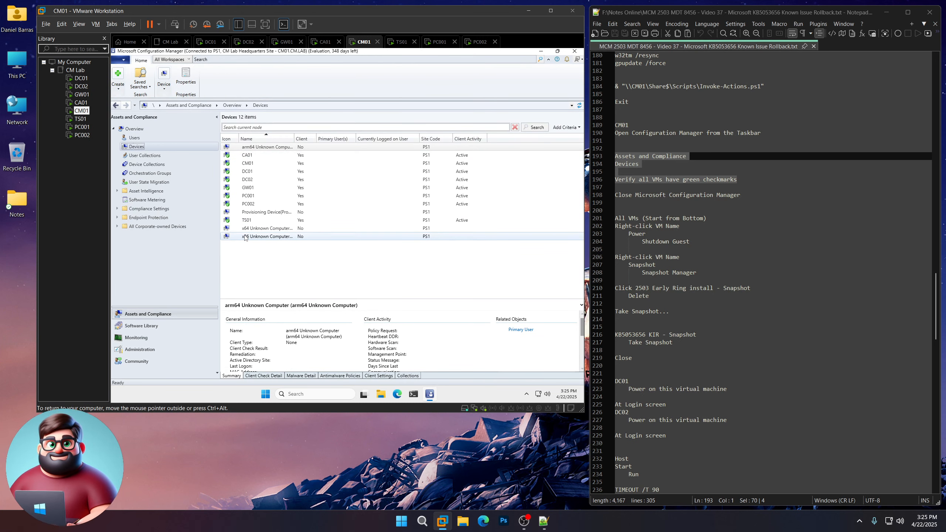
left_click(575, 51)
- Highlight the 2503 Early Ring install snapshot line in the notes and shut down the PC002 and PC001 guests
scroll(677, 217, "down", 4)
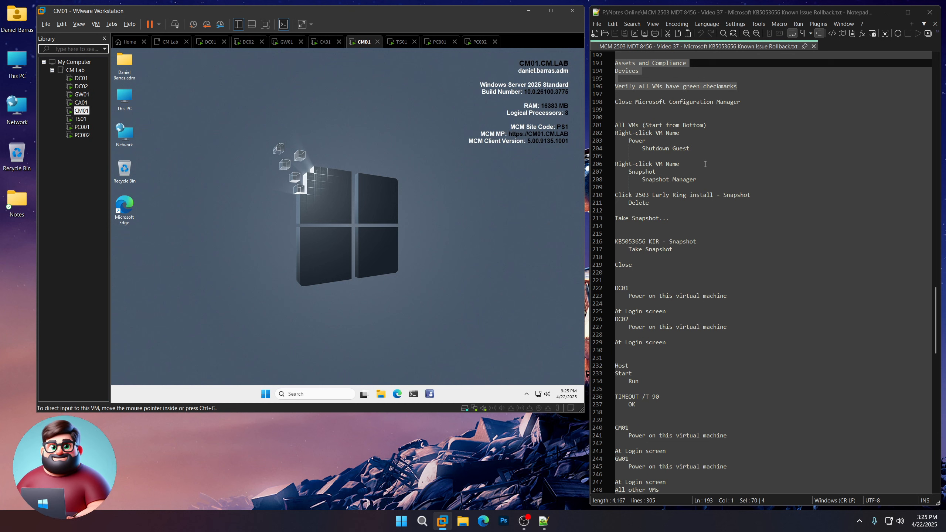
left_click_drag(759, 197, 618, 195)
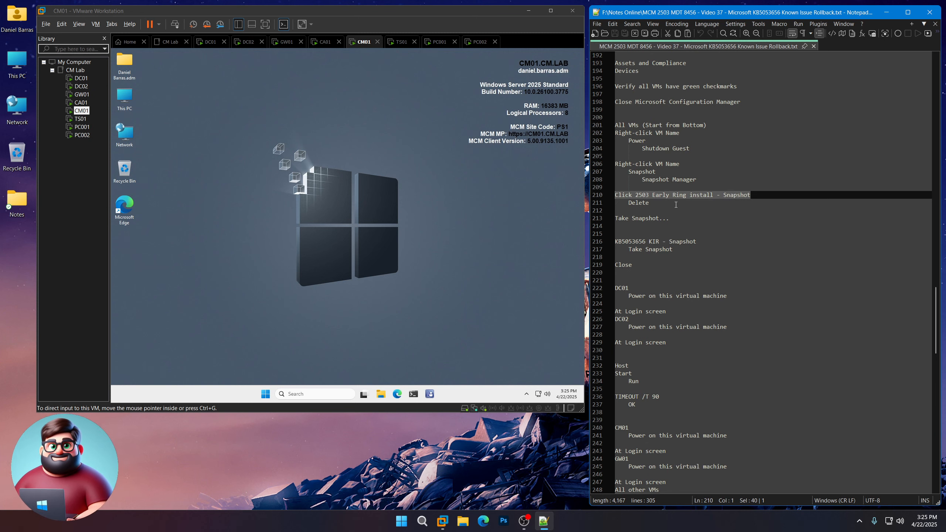
left_click(79, 136)
right_click(78, 136)
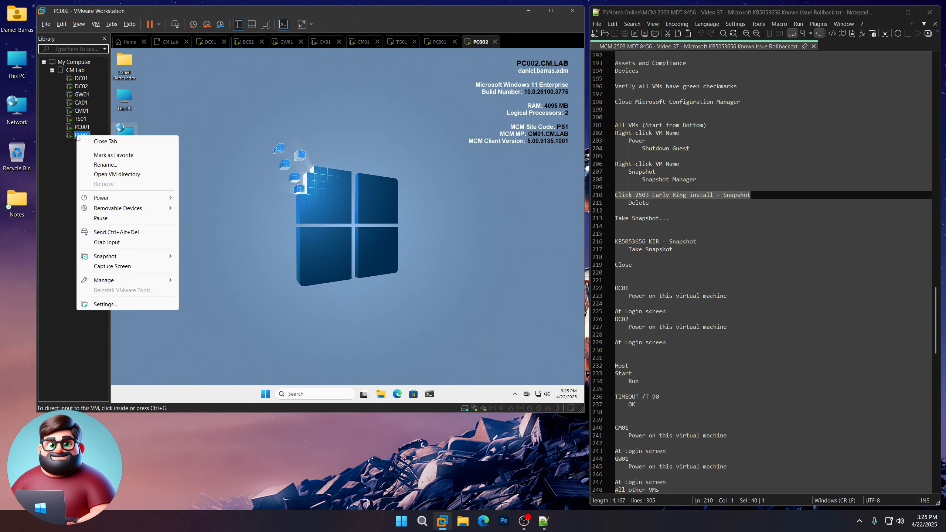
mouse_move(149, 198)
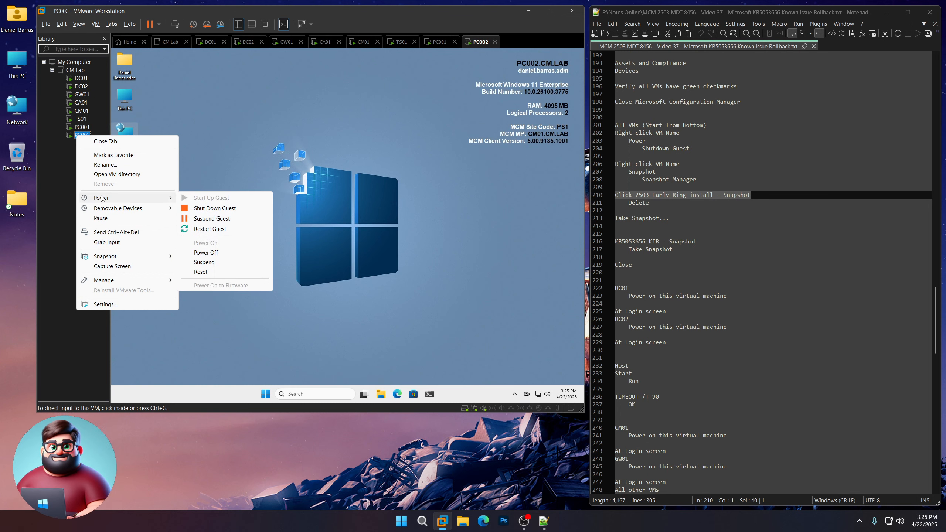
left_click(215, 208)
left_click(82, 127)
right_click(79, 129)
mouse_move(145, 194)
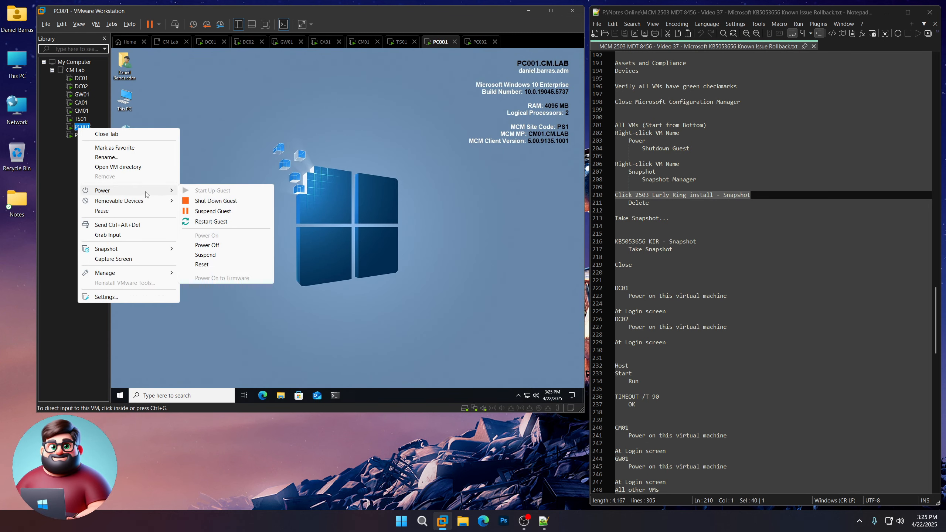
left_click(203, 201)
- Shut down the TS01 and CM01 guest operating systems
left_click(80, 119)
right_click(79, 120)
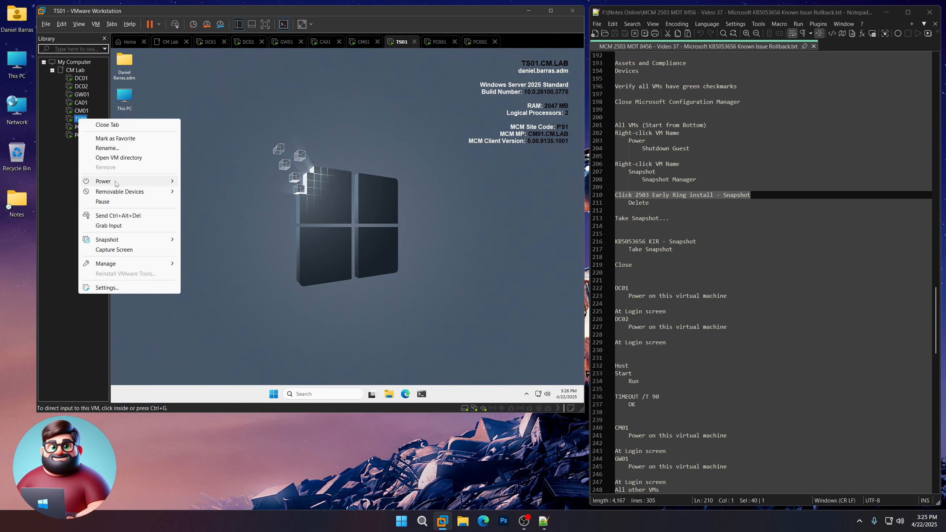
mouse_move(116, 183)
left_click(205, 189)
left_click(81, 110)
right_click(83, 112)
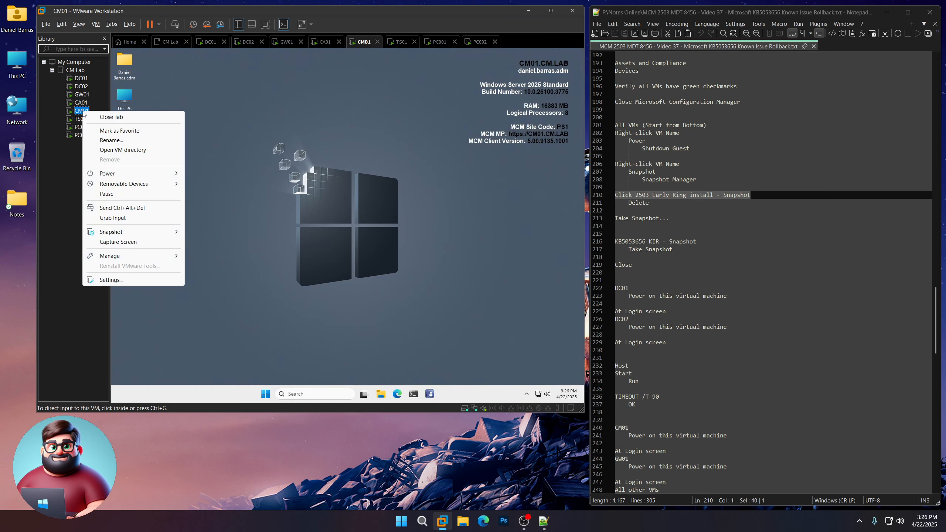
left_click(214, 184)
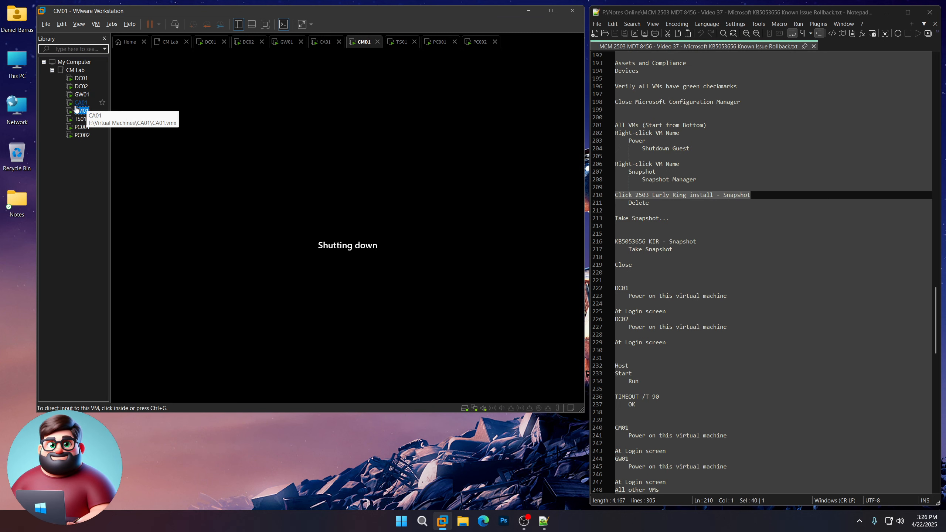
- Shut down the CA01 and GW01 guest operating systems
left_click(77, 104)
right_click(80, 103)
left_click(204, 178)
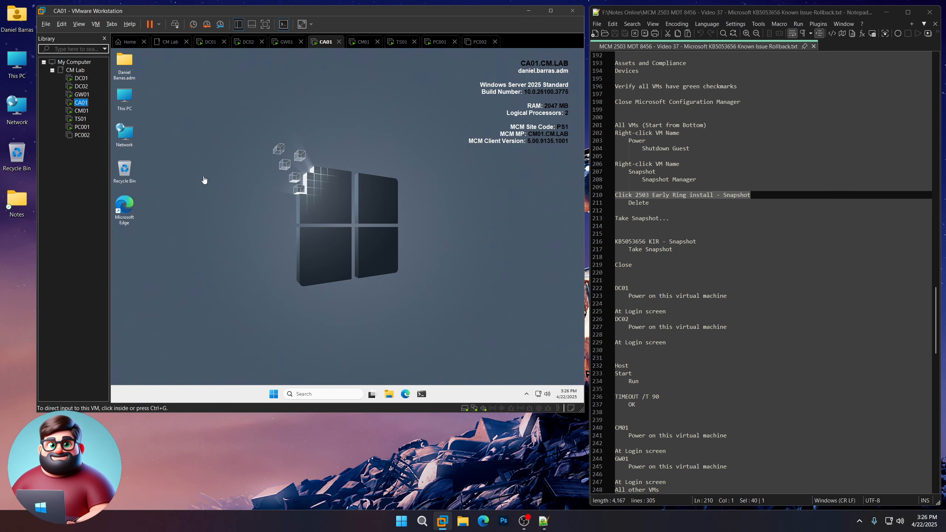
left_click(81, 95)
right_click(82, 94)
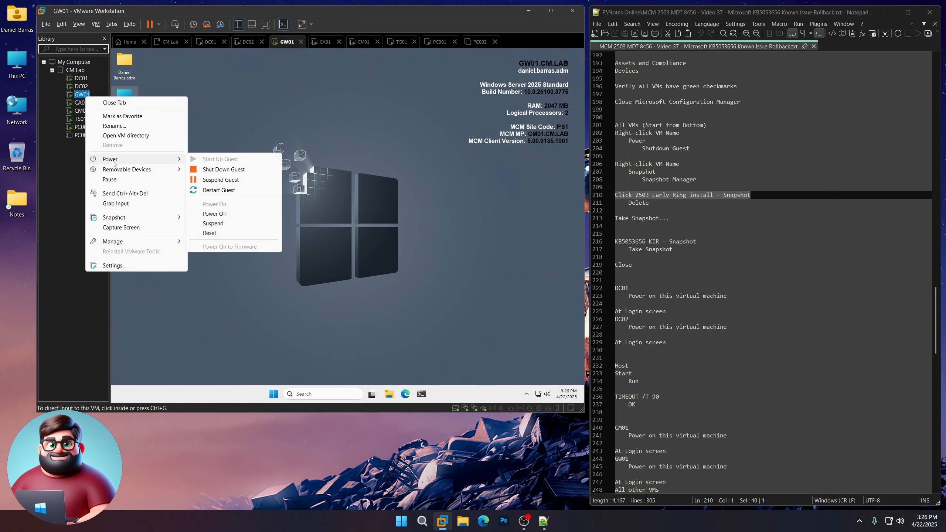
left_click(224, 170)
- Shut down the DC02 guest operating system
left_click(81, 86)
right_click(83, 88)
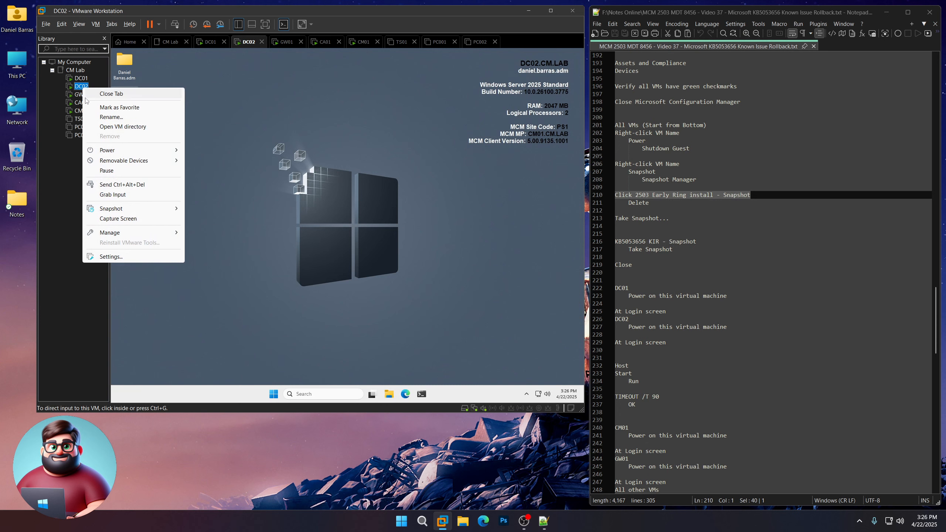
mouse_move(123, 149)
left_click(220, 161)
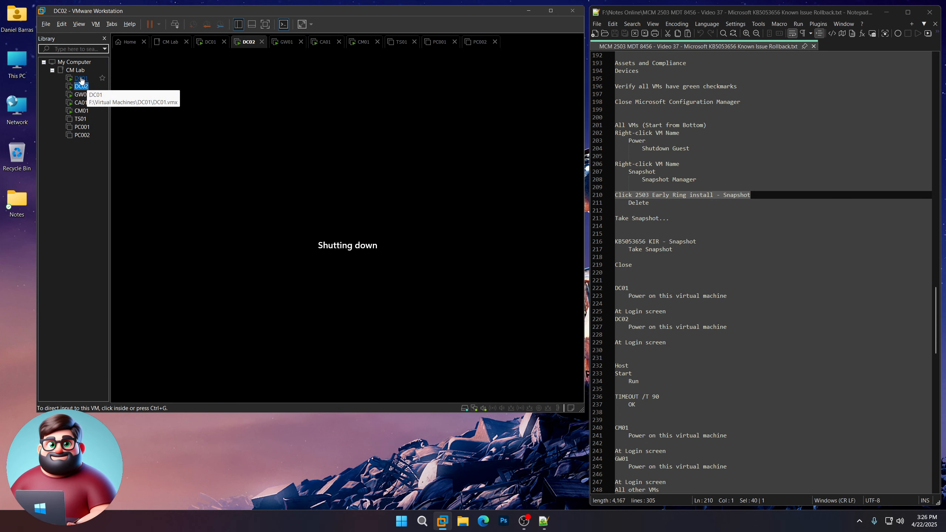
- Shut down the DC01 guest operating system and clear the highlighted line in the notes
left_click(81, 79)
right_click(83, 80)
left_click(232, 151)
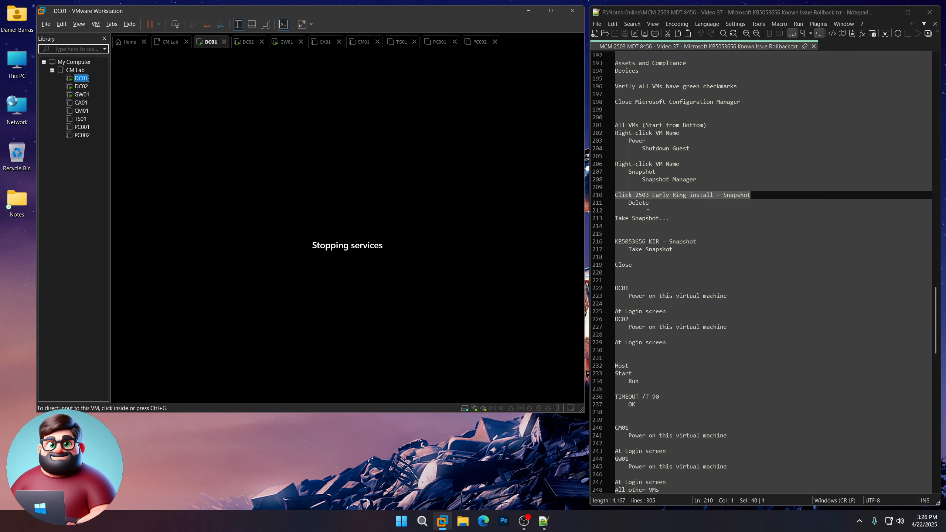
left_click(687, 209)
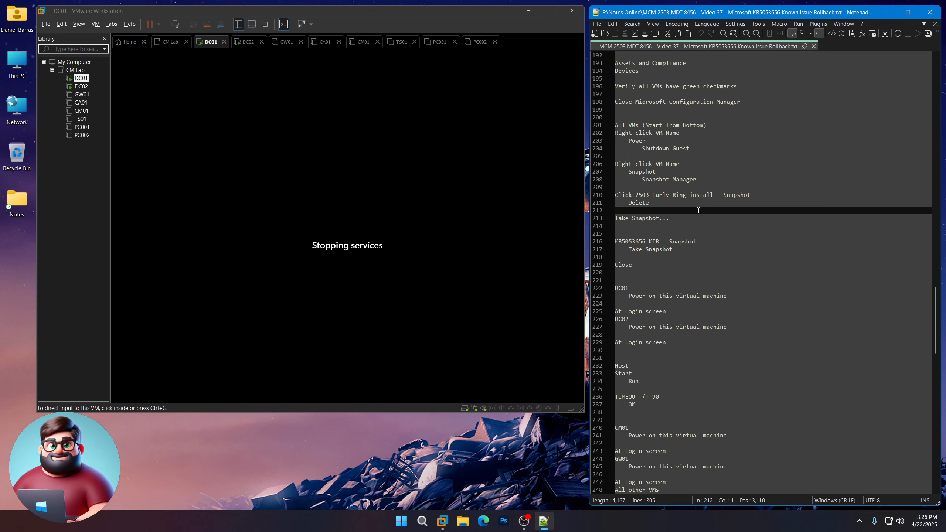
- Copy the new snapshot name "KB5053656 KIR - Snapshot" from the notes
left_click_drag(702, 241, 607, 241)
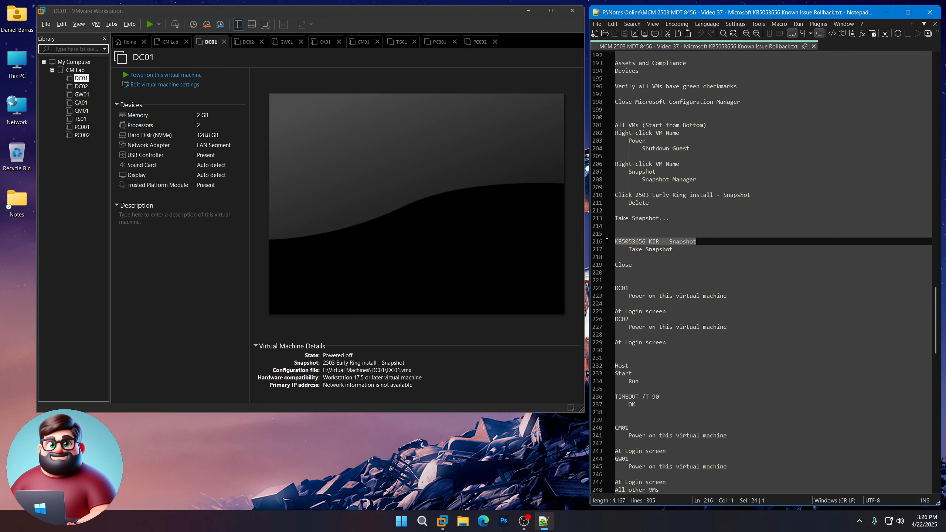
right_click(629, 242)
left_click(653, 256)
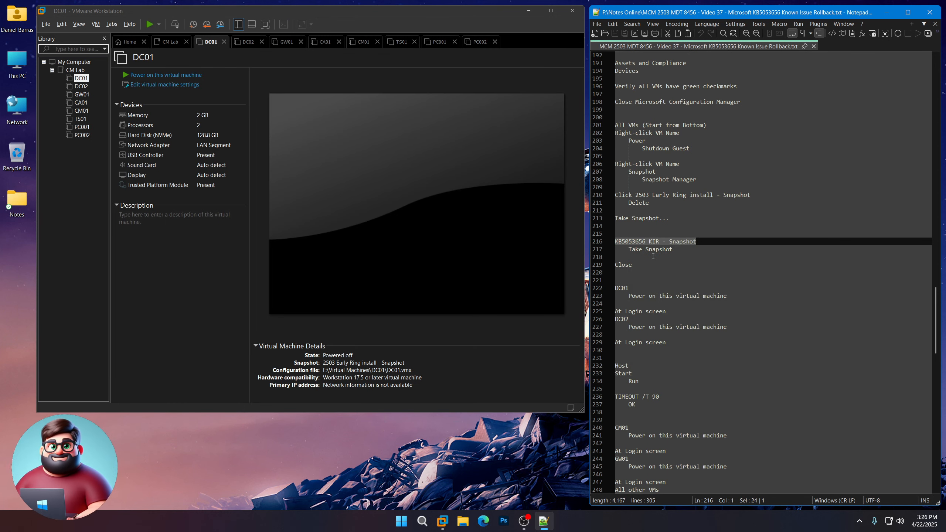
- Delete the "2503 Early Ring install - Snapshot" of the PC002 virtual machine
right_click(80, 137)
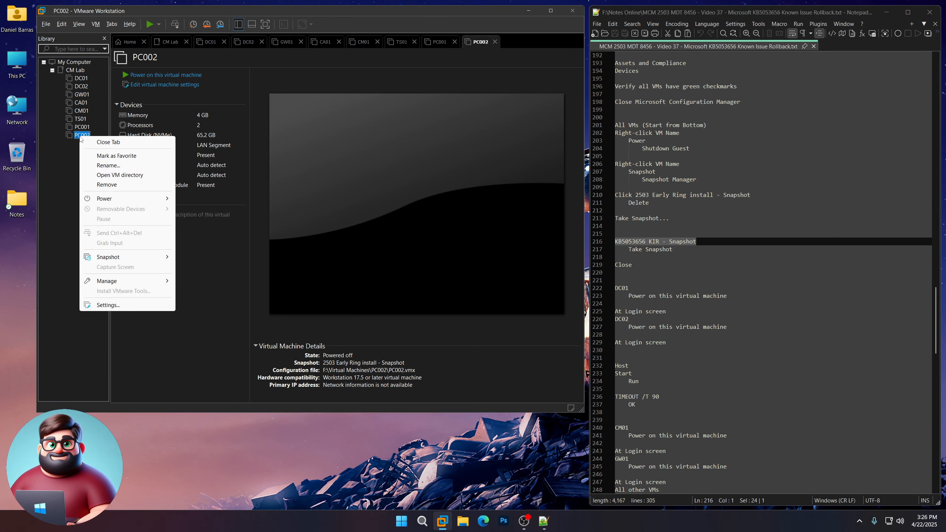
mouse_move(109, 261)
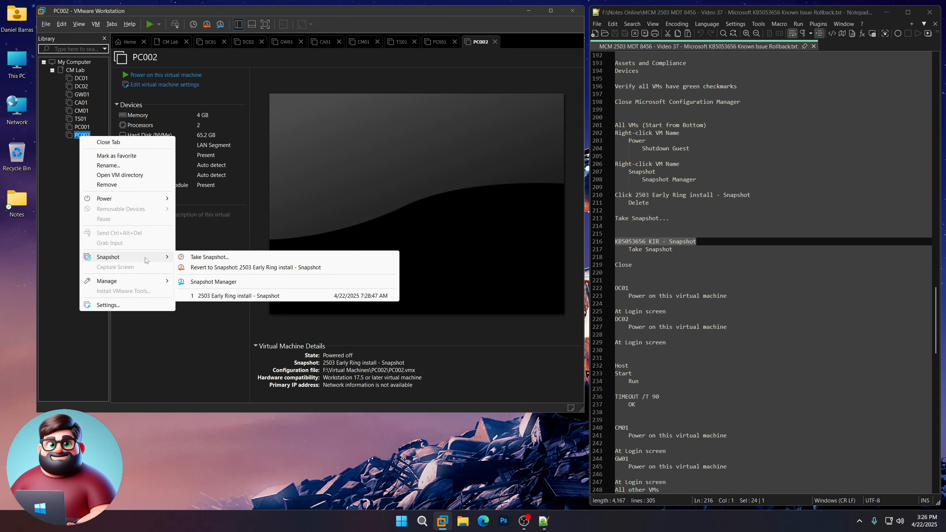
left_click(246, 282)
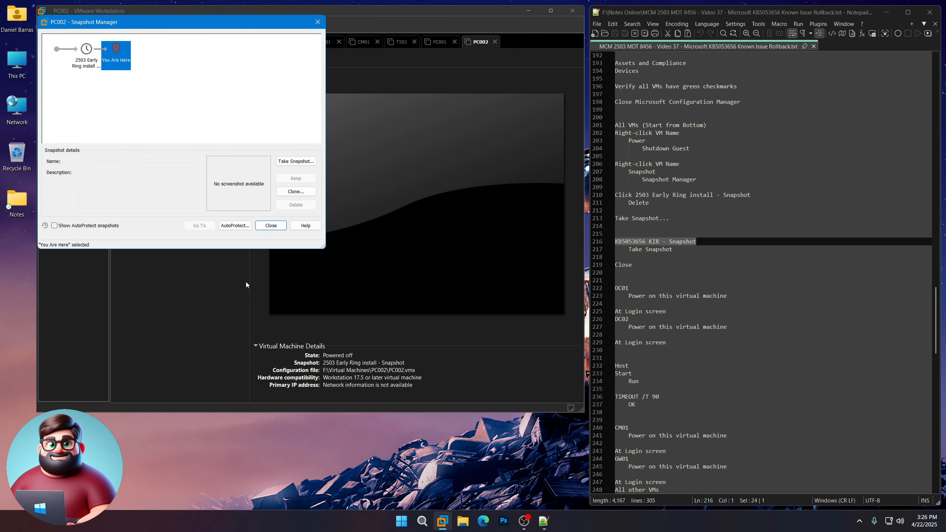
left_click(86, 59)
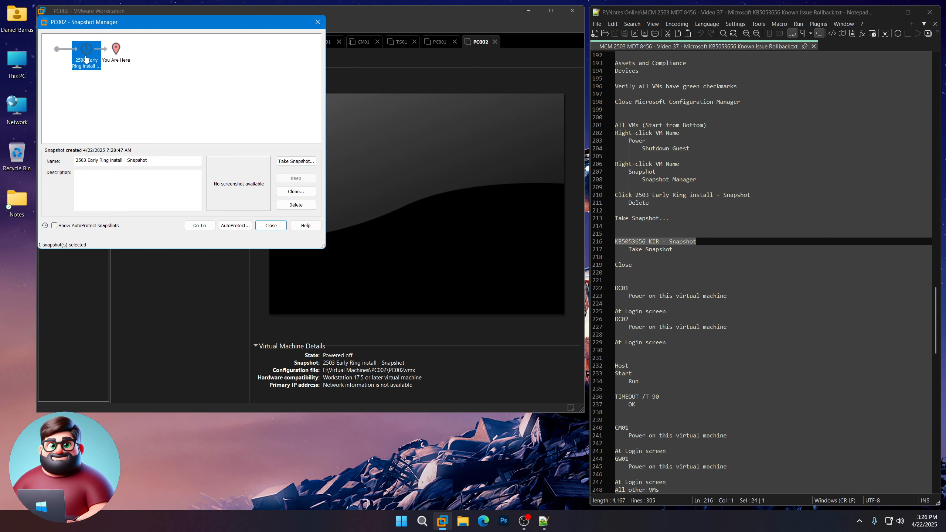
left_click(296, 205)
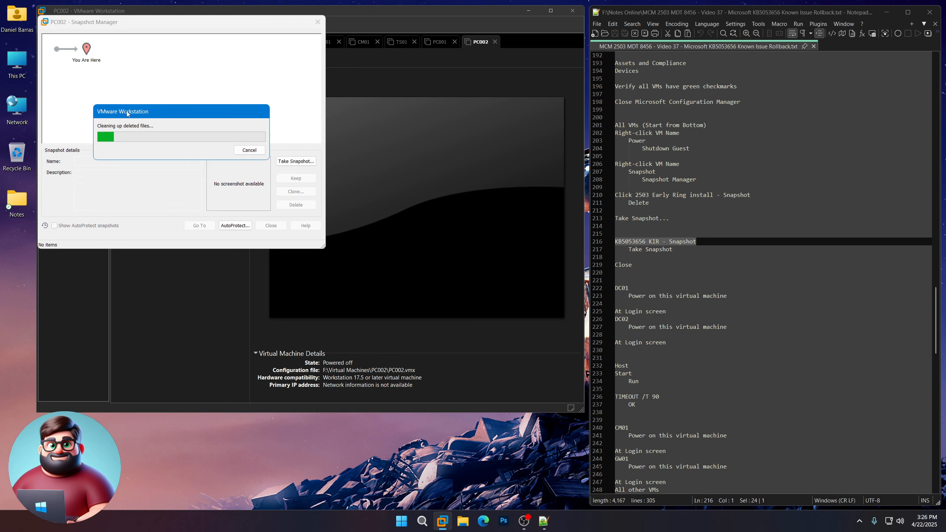
left_click(441, 451)
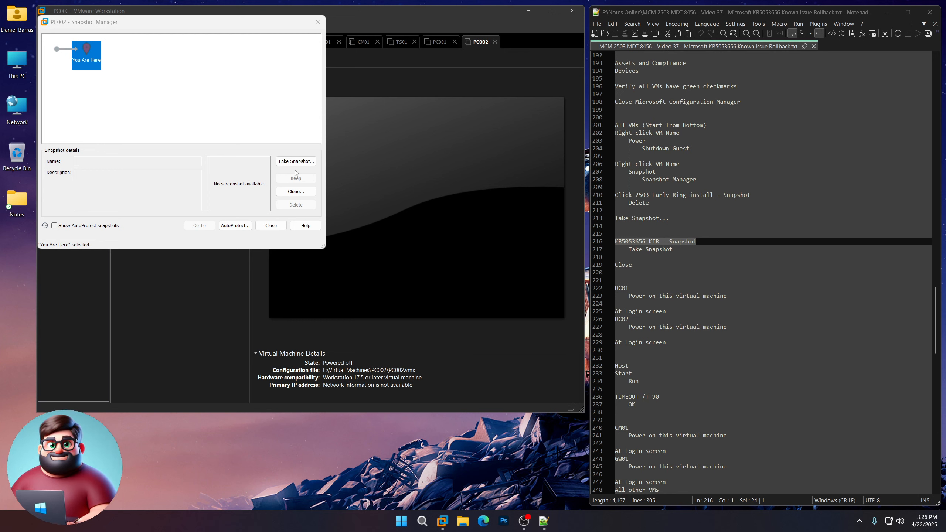
- Take a PC002 snapshot named "KB5053656 KIR - Snapshot" and close its Snapshot Manager
left_click(294, 162)
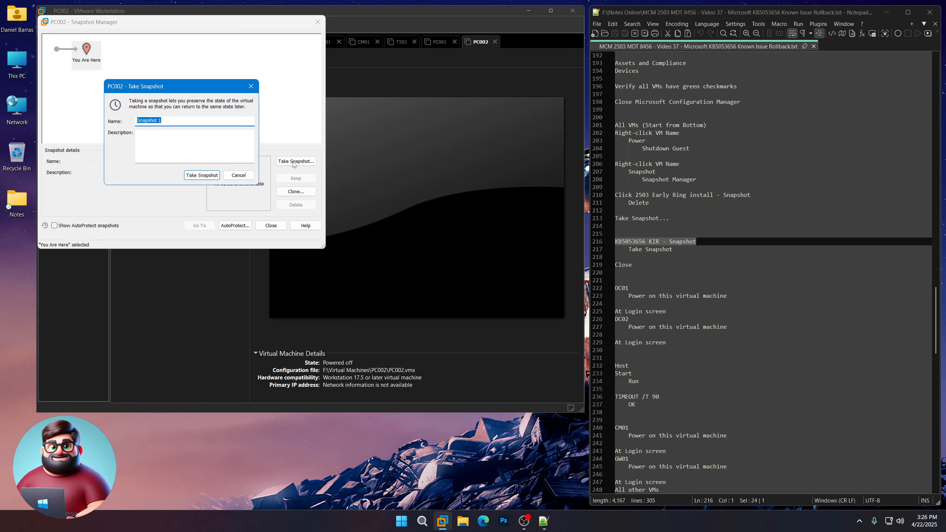
key("ctrl+v")
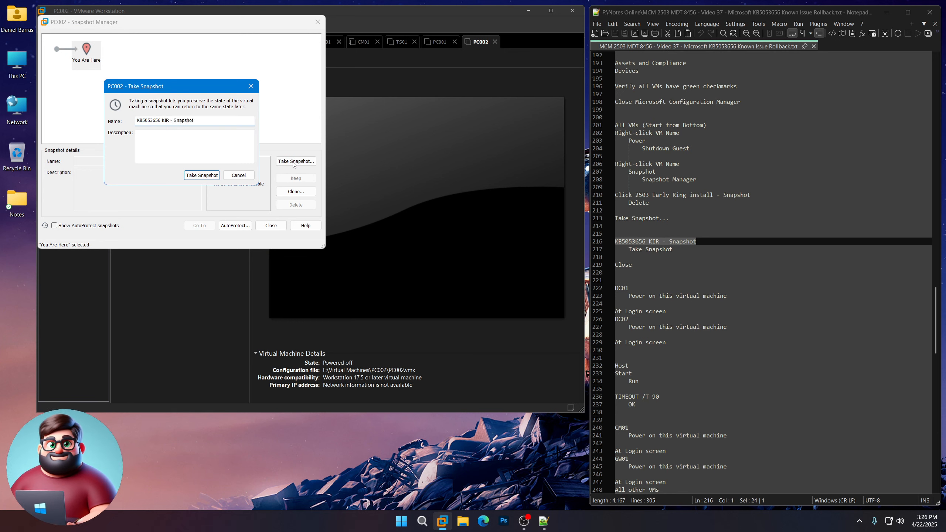
left_click(201, 176)
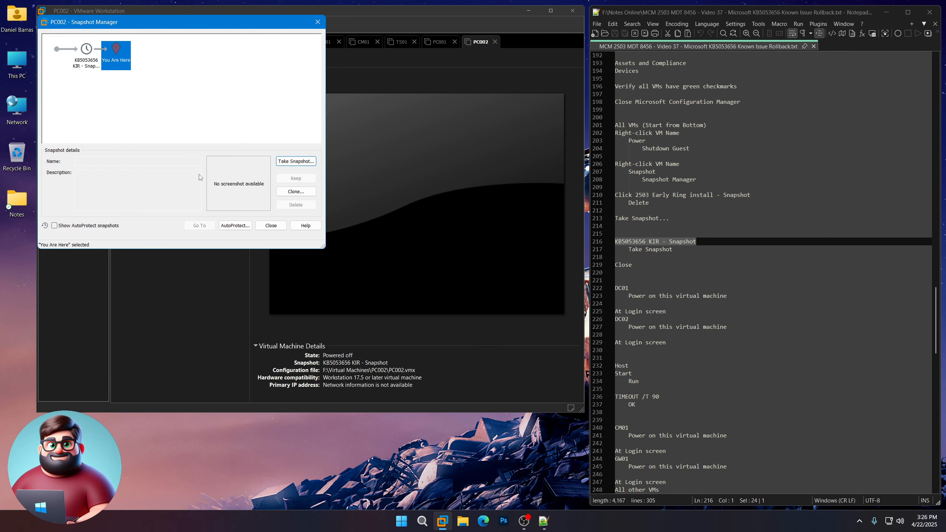
left_click(267, 225)
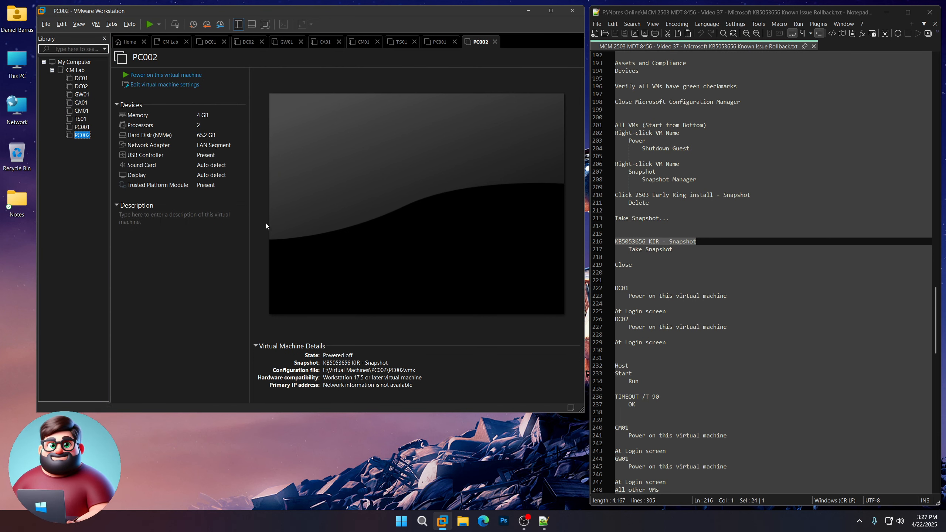
left_click(357, 474)
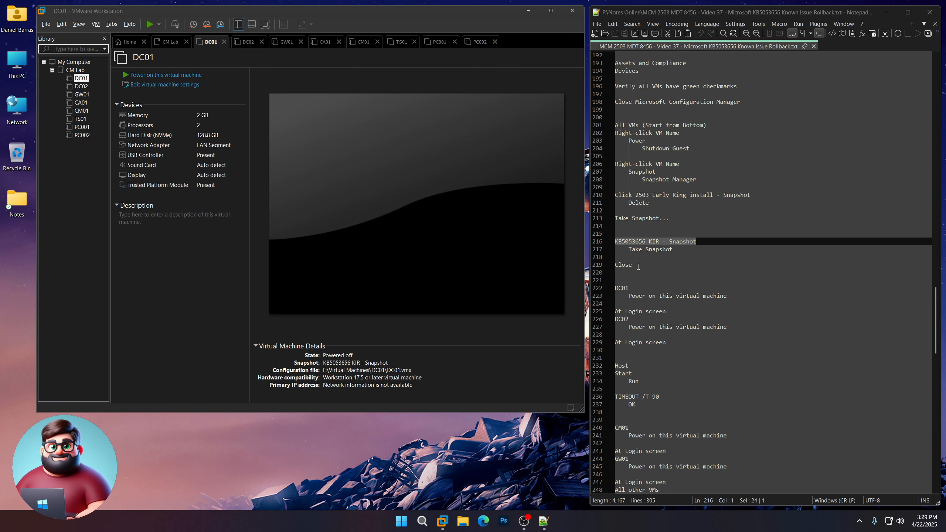
- Review the power state and current snapshot of every lab VM from DC01 through PC002
left_click_drag(638, 267, 603, 266)
left_click(75, 201)
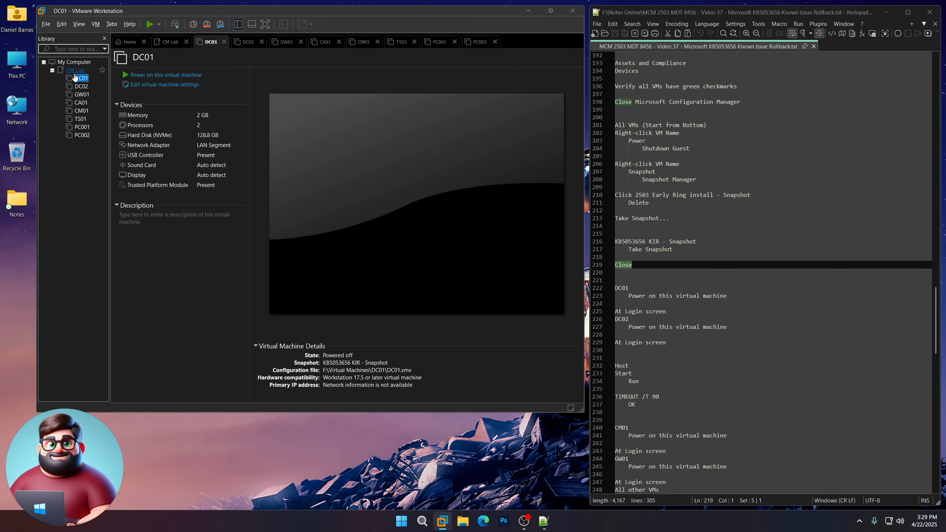
left_click(81, 86)
left_click(80, 95)
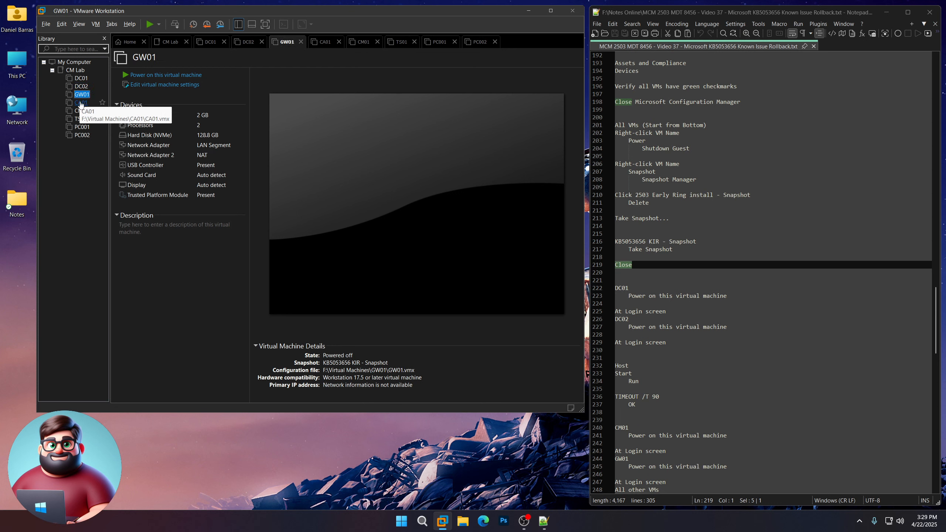
left_click(80, 103)
left_click(78, 112)
left_click(80, 119)
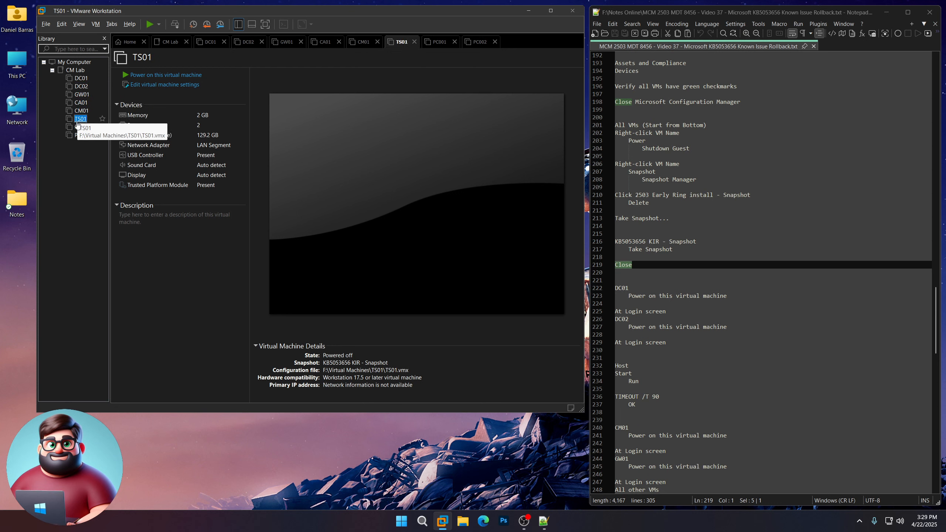
left_click(80, 135)
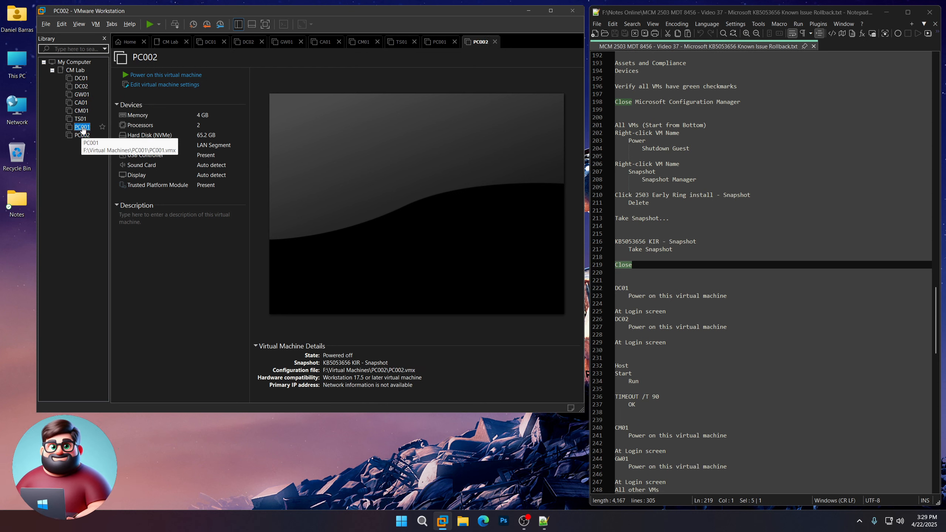
left_click(82, 127)
- Highlight the DC01 power-on lines in the notes and power on the DC01 virtual machine
scroll(746, 307, "down", 4)
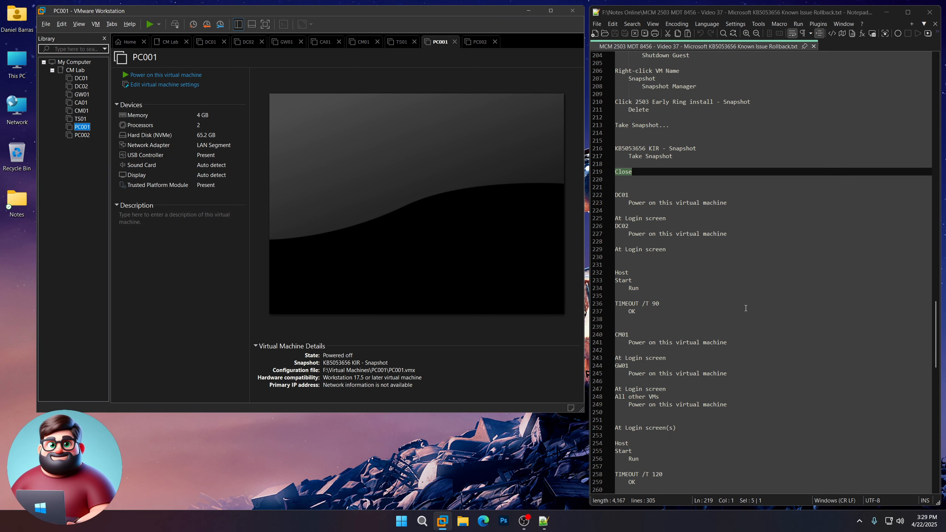
left_click_drag(748, 205, 617, 196)
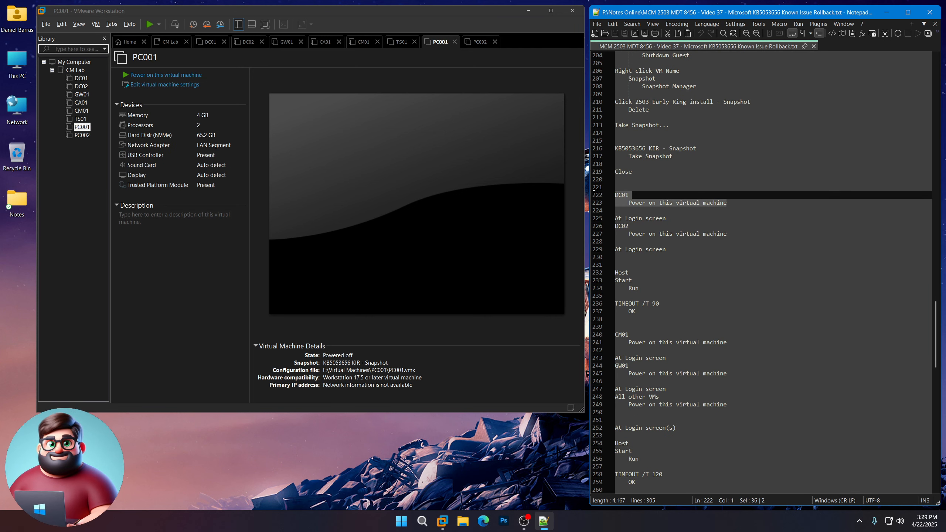
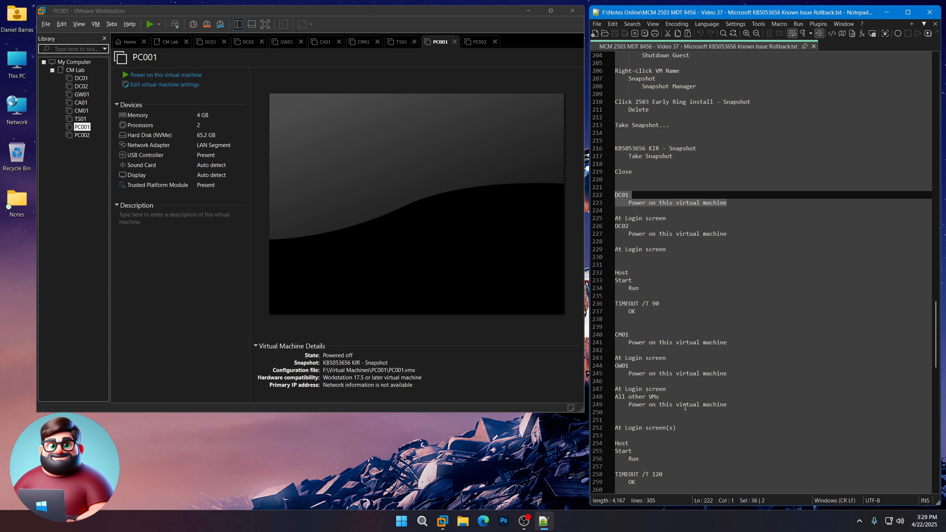
left_click(538, 468)
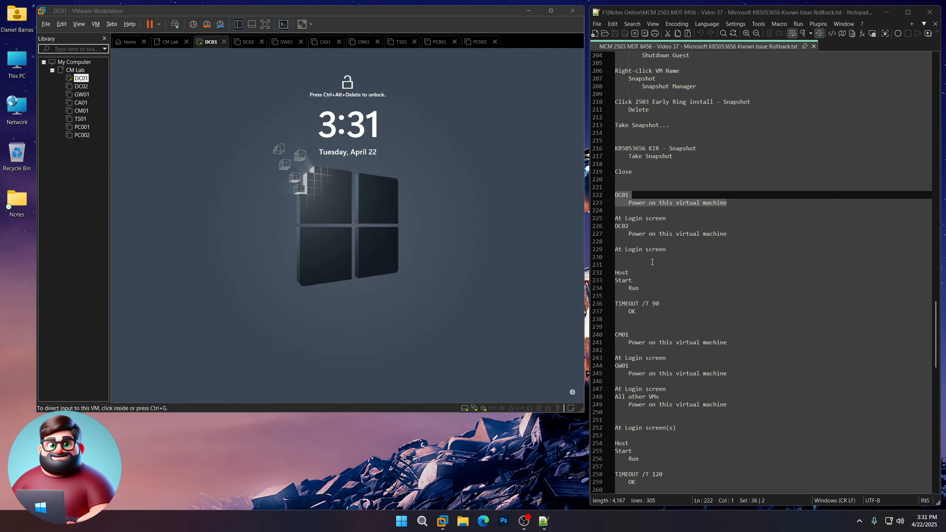
- Power on the DC02 virtual machine, highlighting its power-on lines and the following "At Login screen" line in the notes
left_click_drag(728, 234, 615, 220)
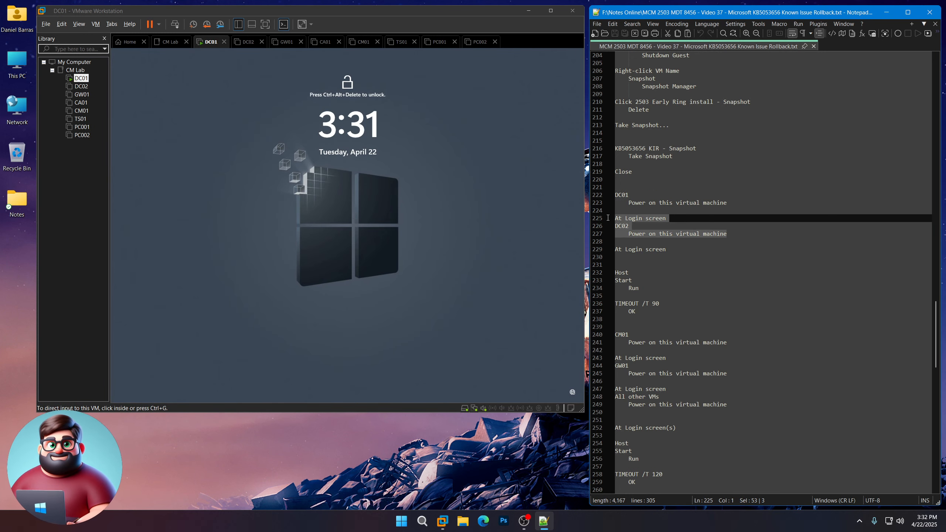
left_click(81, 86)
left_click(166, 75)
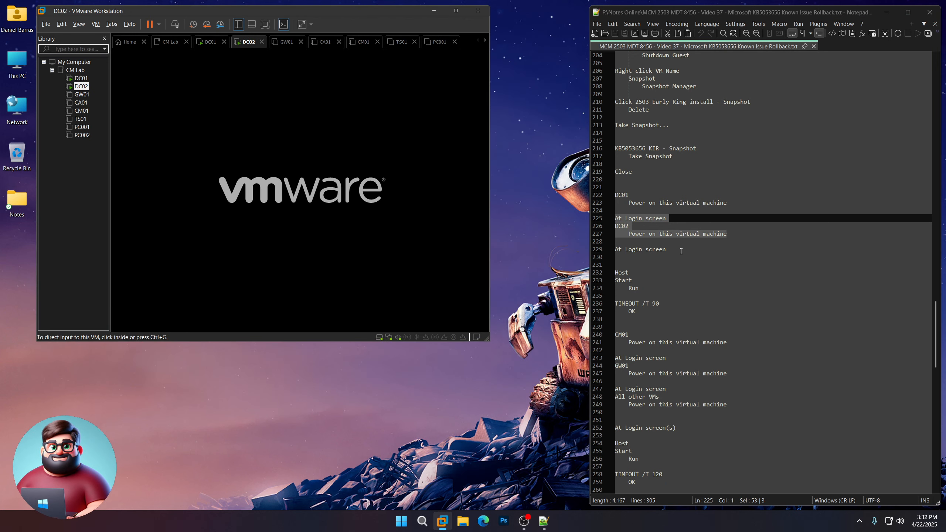
left_click_drag(681, 251, 611, 249)
left_click(501, 428)
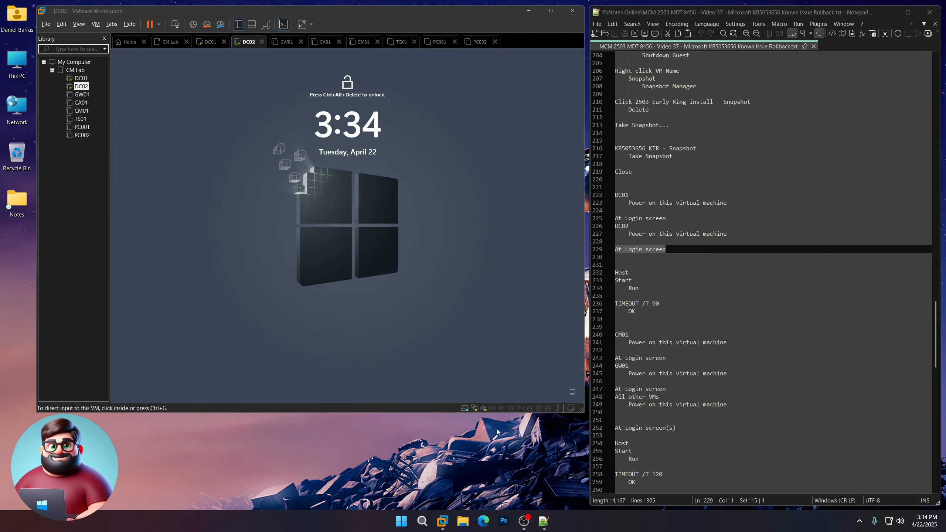
- Highlight the TIMEOUT /T 90 lines in the notes and run timeout /T 90 on the host
left_click_drag(639, 311, 608, 295)
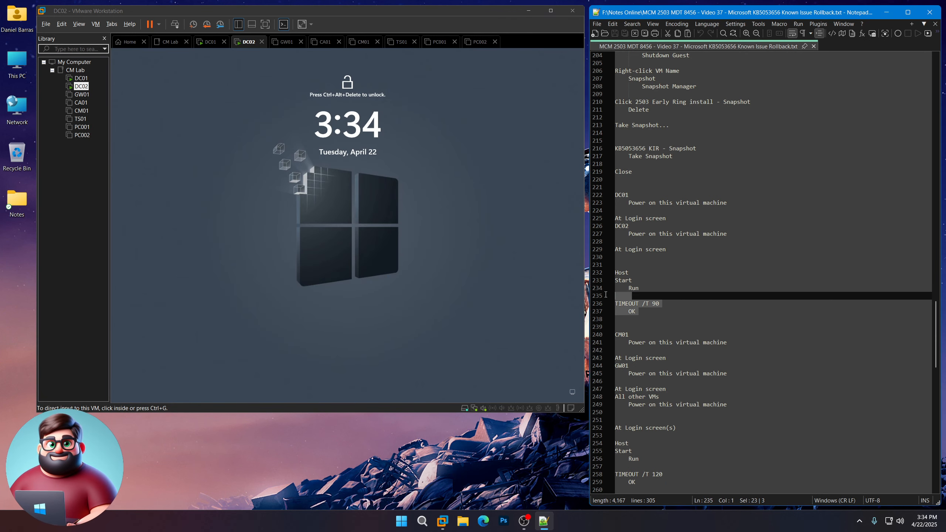
key("super+x")
left_click(371, 464)
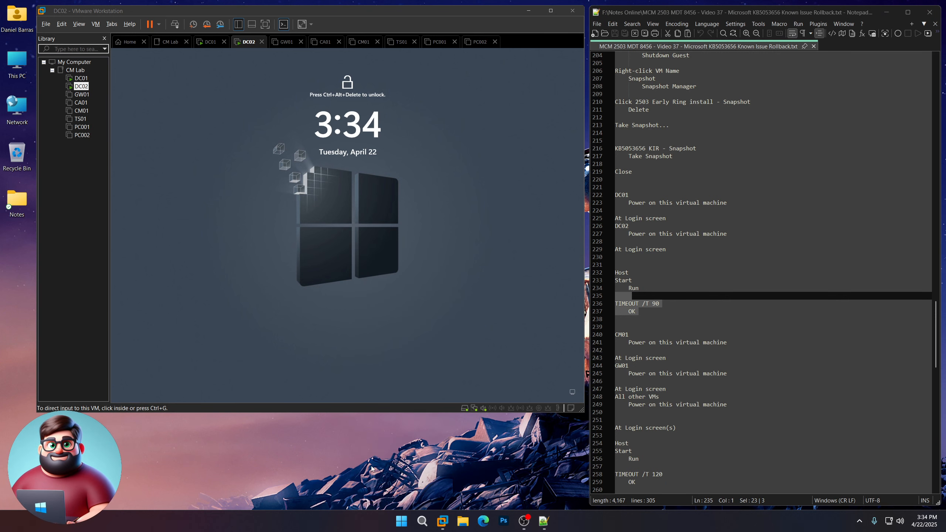
left_click(164, 459)
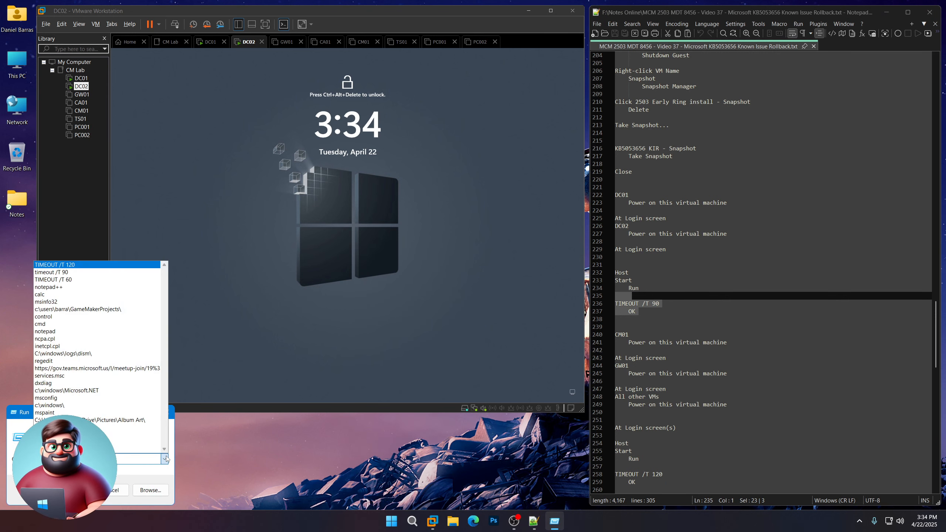
left_click(100, 270)
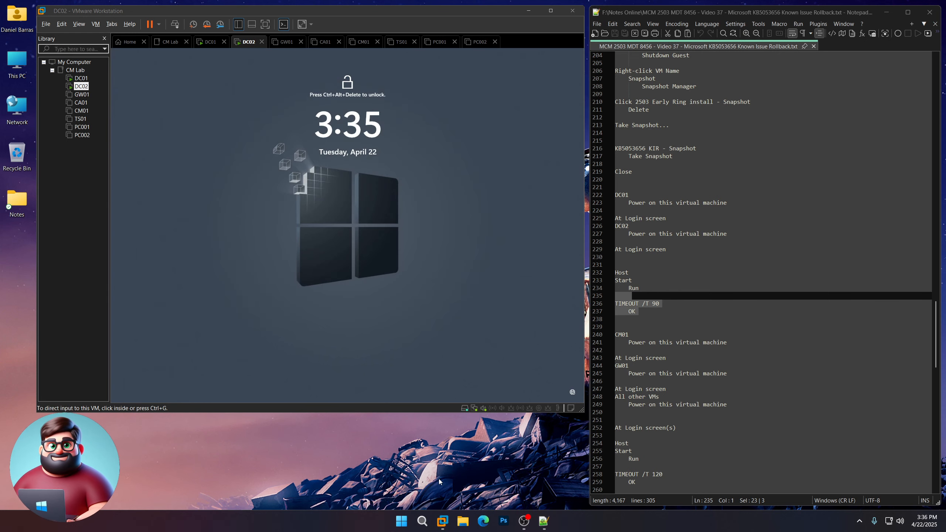
- Power on the CM01 virtual machine
scroll(643, 320, "down", 3)
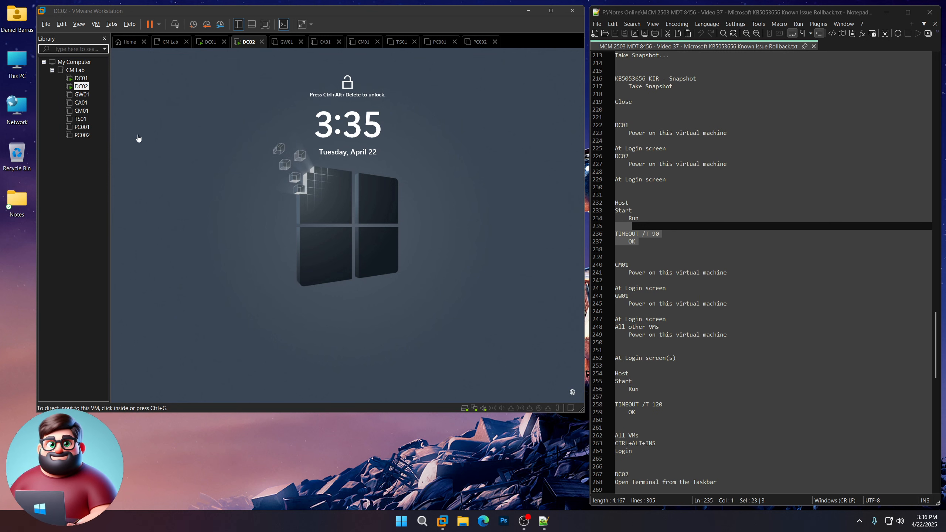
left_click(82, 95)
left_click(81, 110)
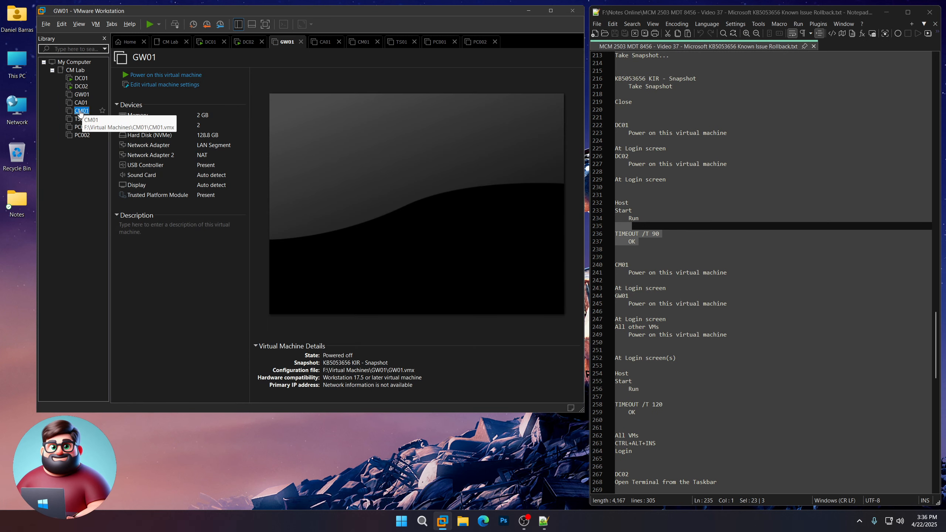
left_click(168, 74)
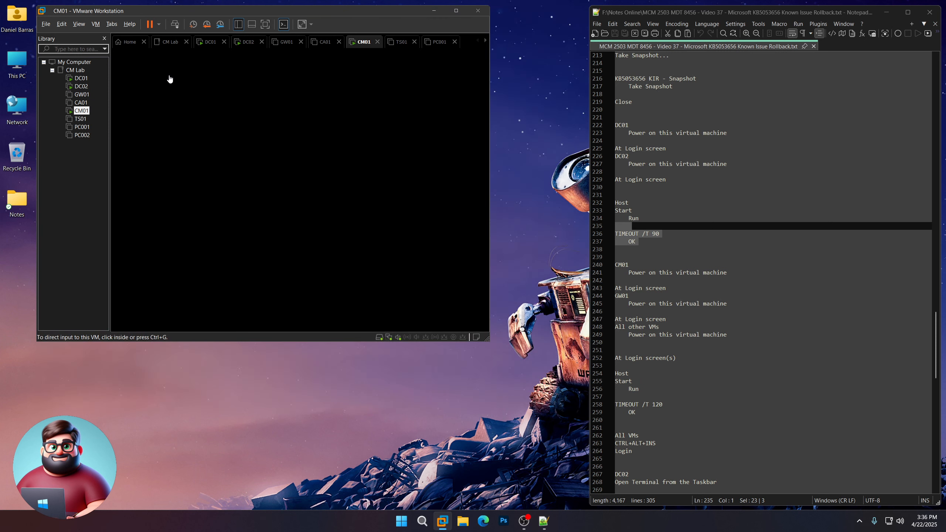
- Highlight the GW01 power-on lines in the notes and power on the GW01 virtual machine
scroll(713, 231, "down", 3)
left_click_drag(726, 234, 615, 218)
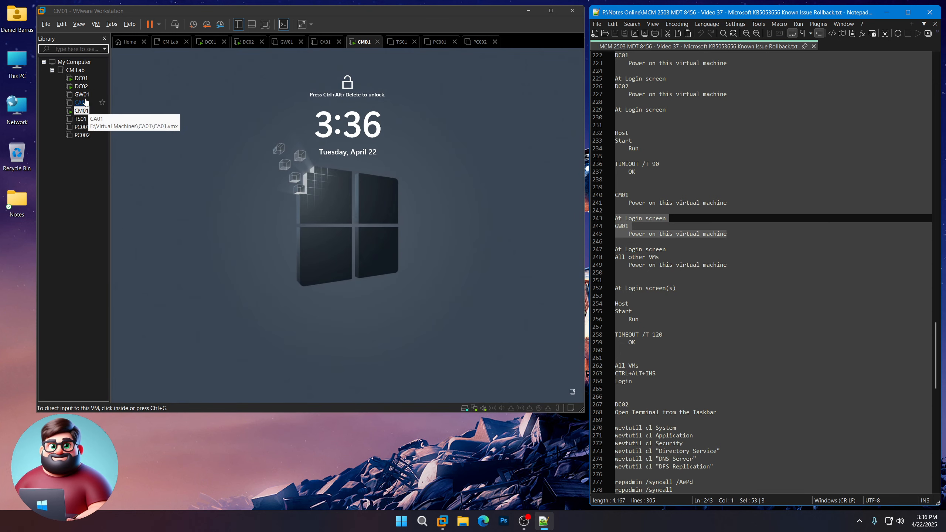
left_click(82, 95)
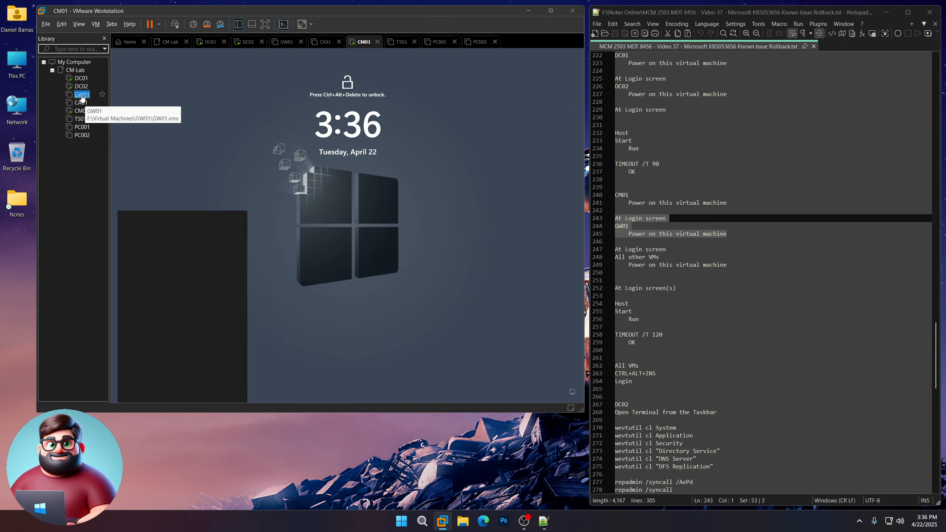
left_click(170, 76)
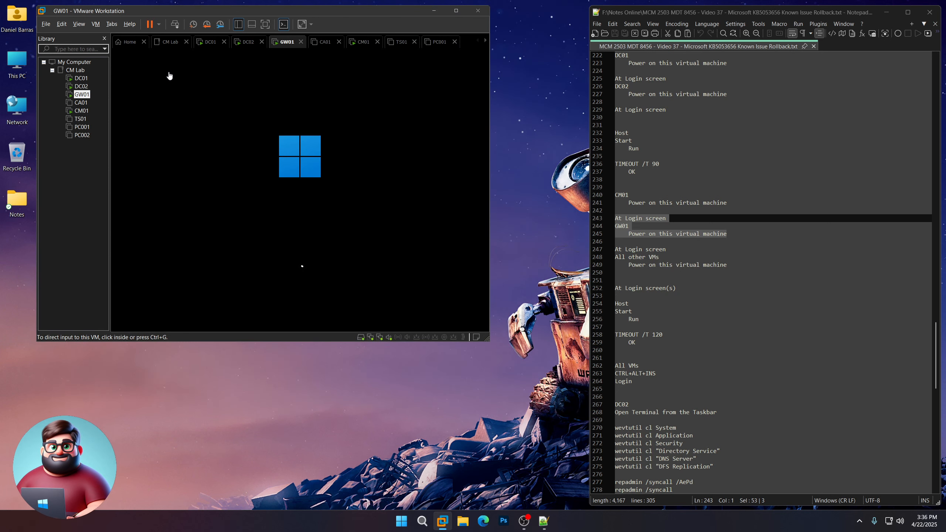
- Highlight the "All other VMs" power-on lines in the notes and power on the CA01 virtual machine
left_click_drag(737, 268, 620, 250)
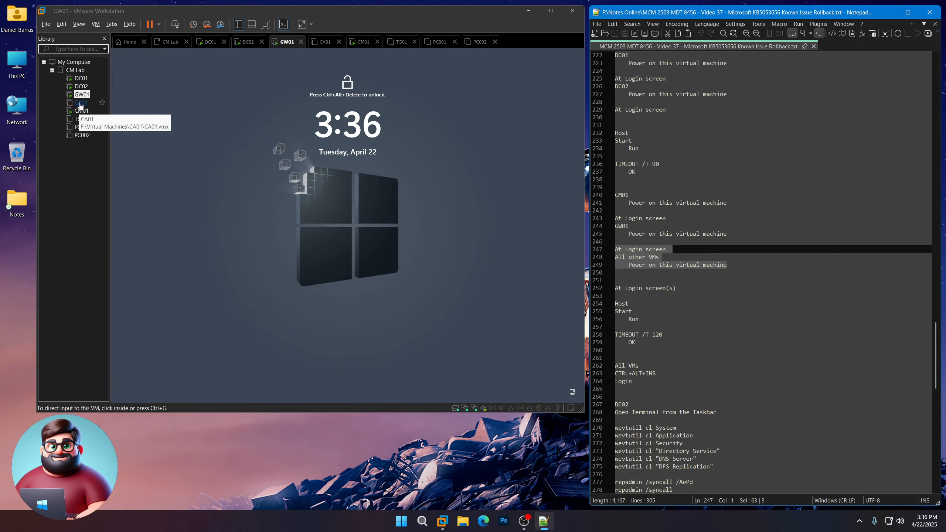
left_click(80, 104)
left_click(155, 74)
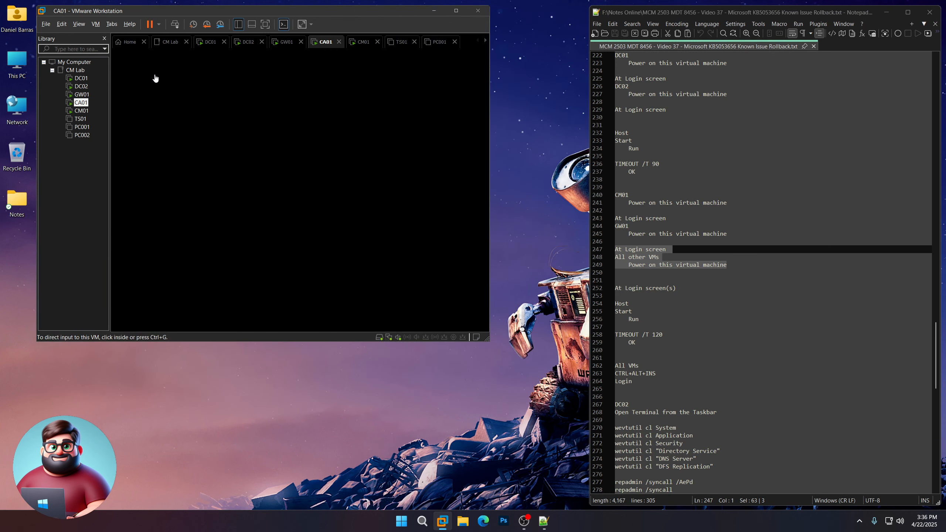
- Power on the remaining TS01, PC001 and PC002 virtual machines
left_click(80, 119)
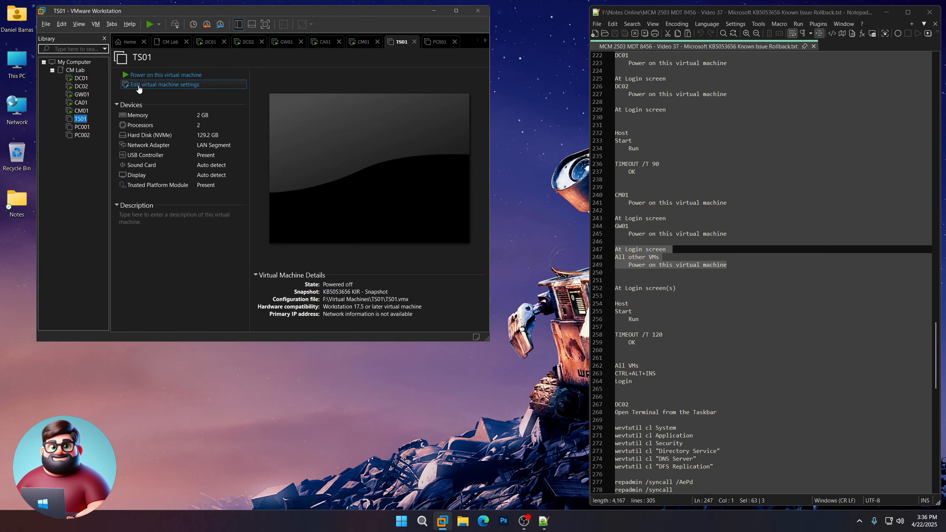
left_click(148, 75)
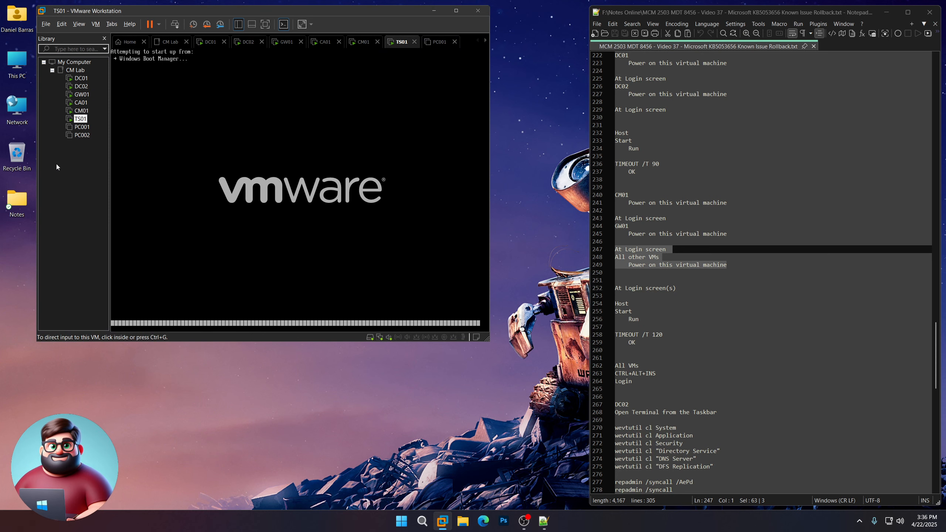
left_click(79, 127)
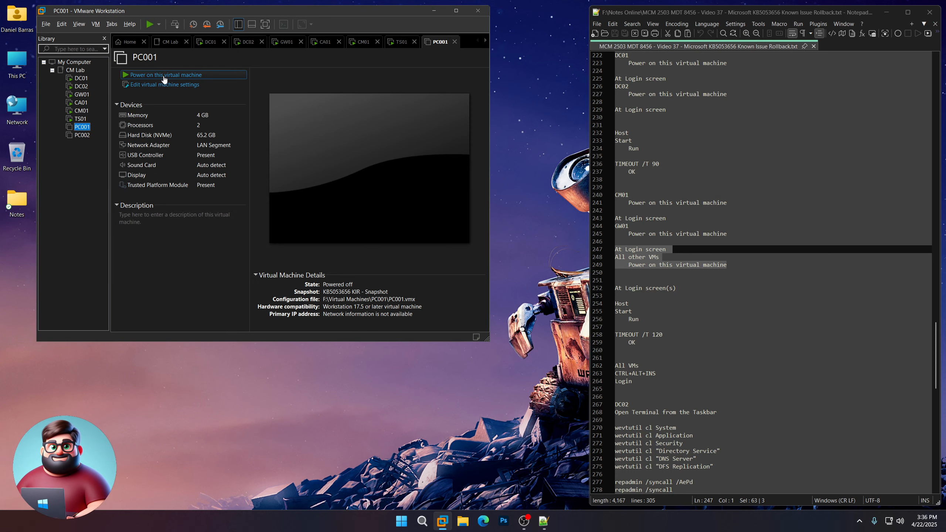
left_click(164, 75)
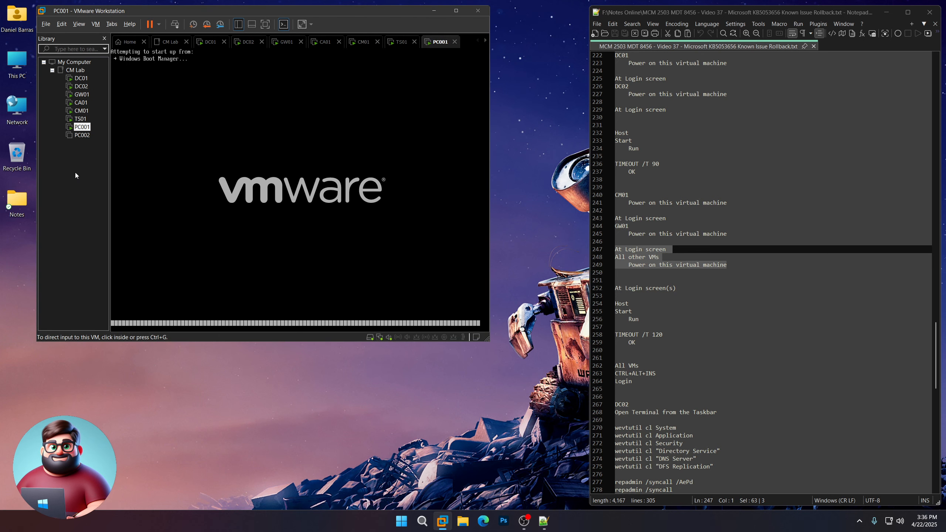
left_click(83, 136)
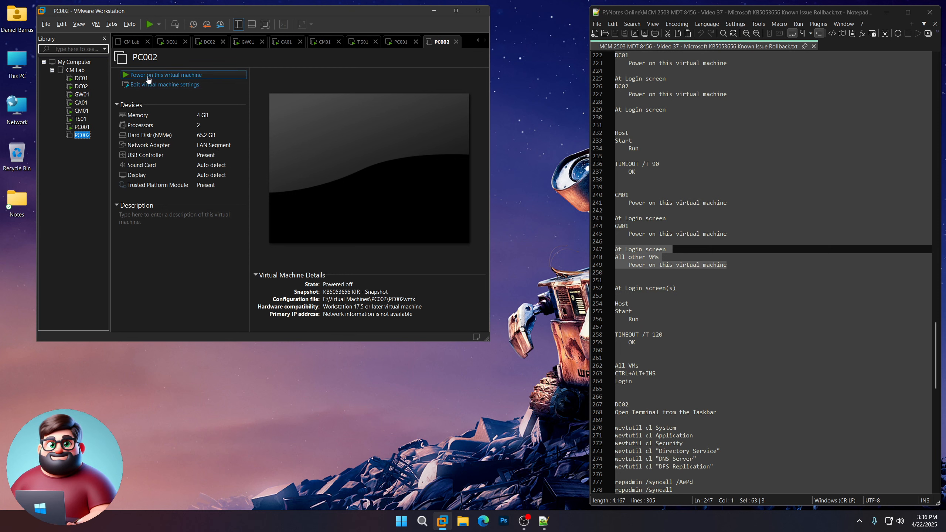
left_click(149, 76)
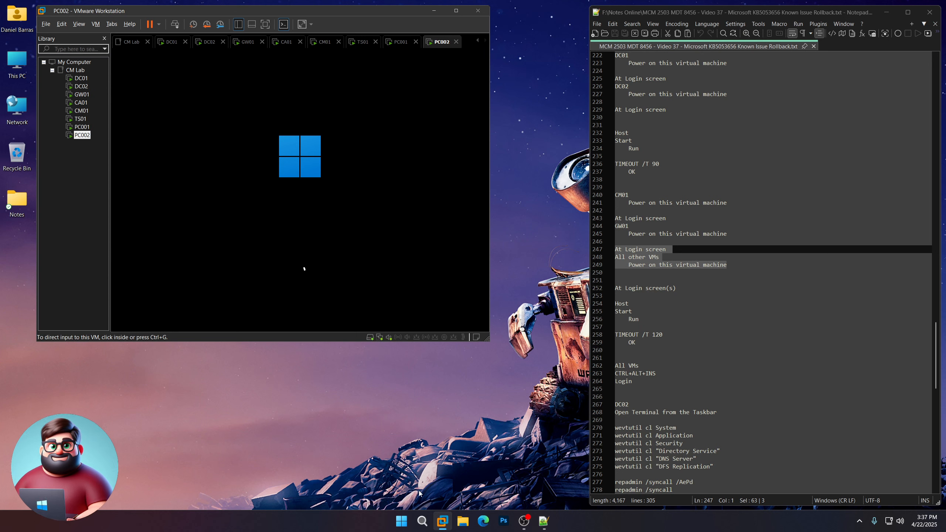
- Run TIMEOUT /T 120 on the host from the Run history and highlight the matching TIMEOUT /T 120 lines in the notes
right_click(402, 521)
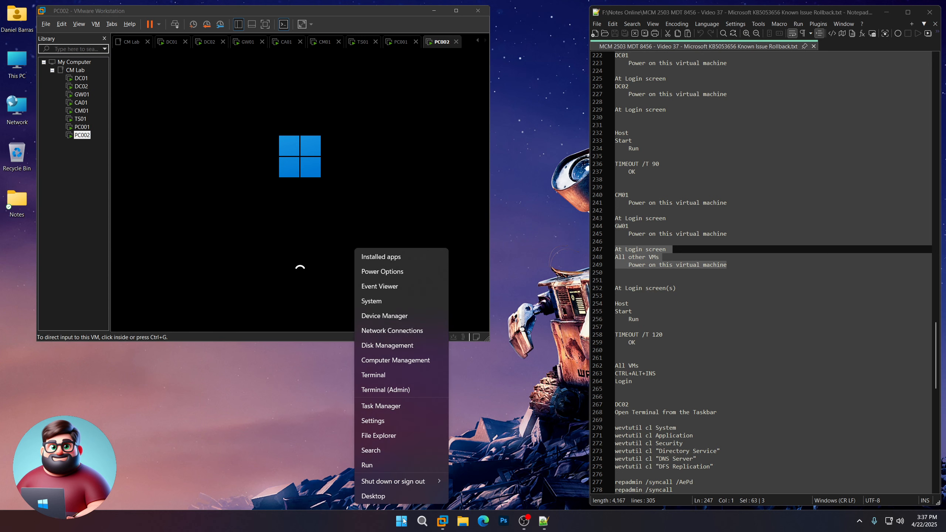
left_click(375, 466)
left_click(164, 459)
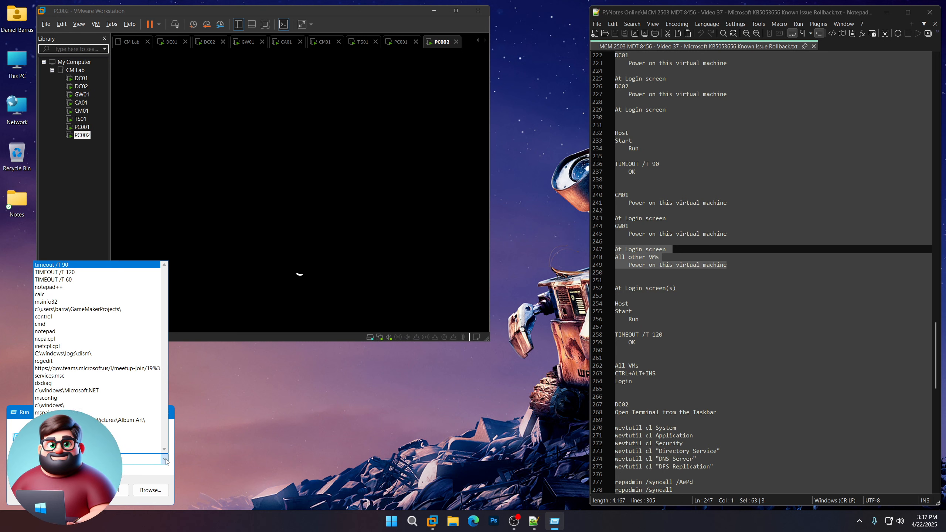
left_click(122, 272)
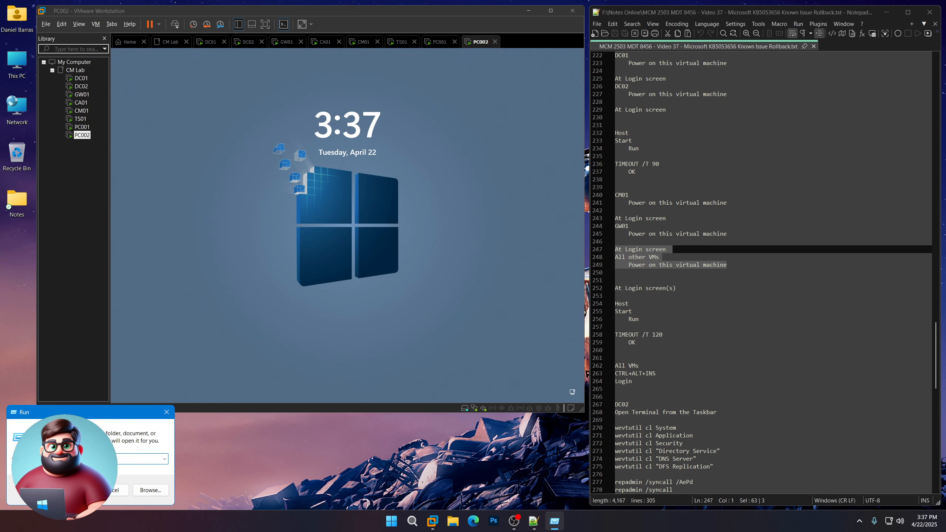
key("Return")
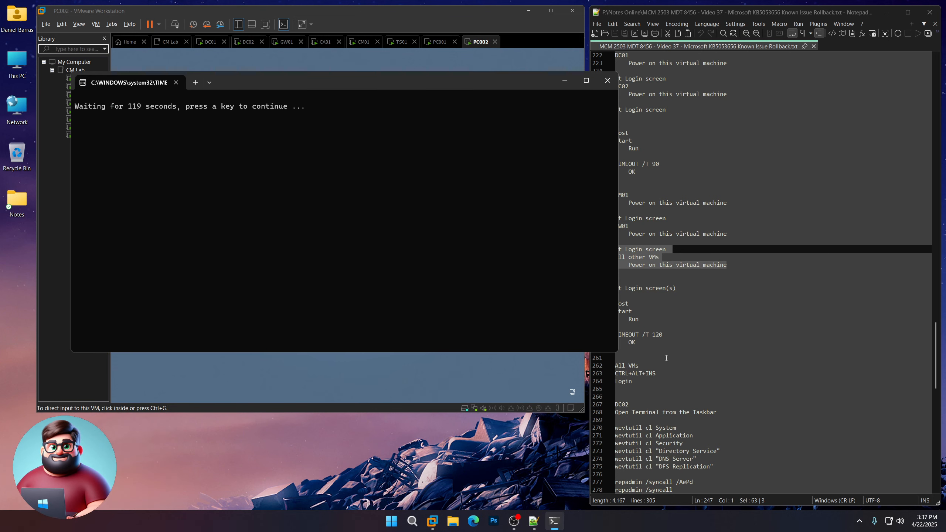
left_click(667, 335)
left_click_drag(667, 343, 606, 331)
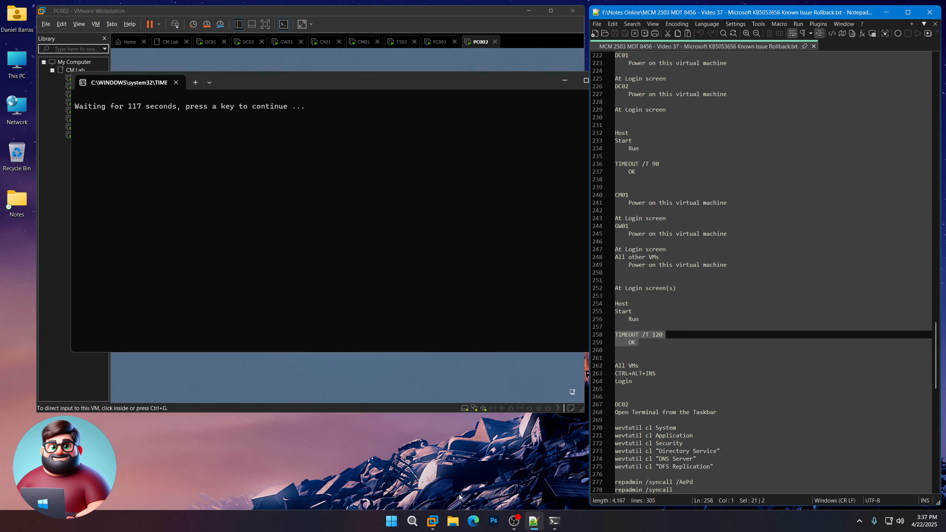
left_click(459, 494)
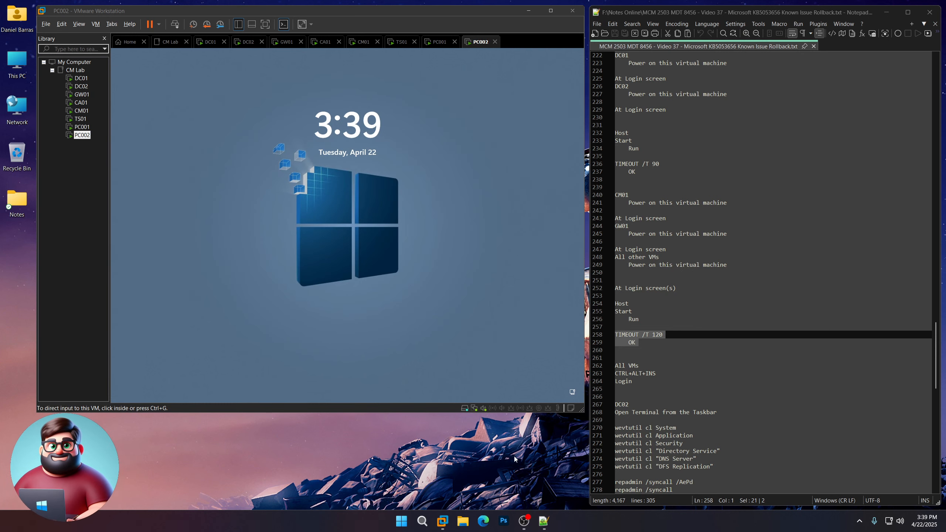
- Highlight the "All VMs", "CTRL+ALT+INS" and "Login" lines in the notes
scroll(715, 340, "down", 4)
left_click_drag(650, 289, 613, 272)
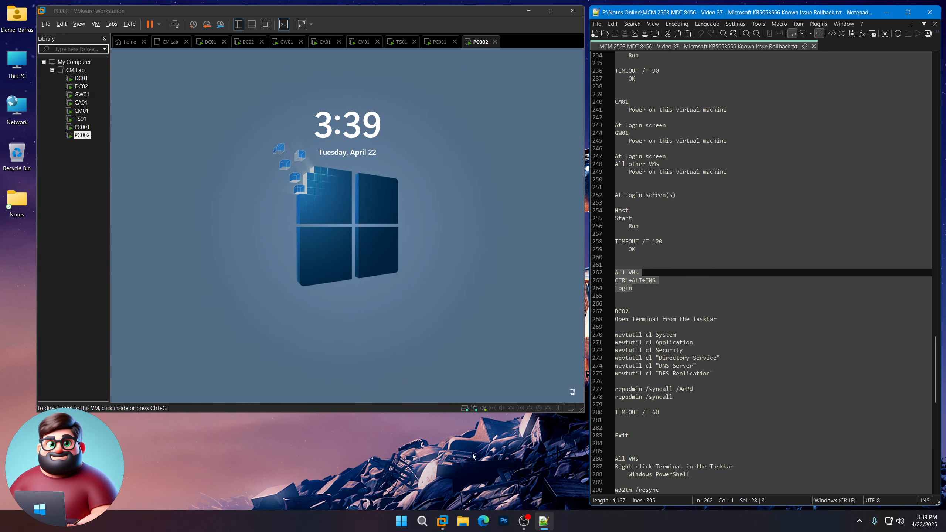
left_click(446, 463)
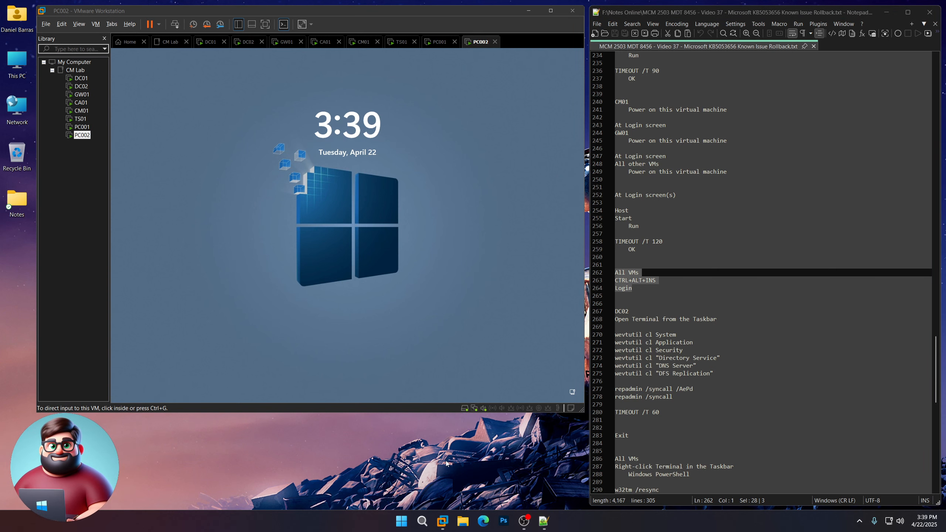
- Run the notes' wevtutil cl, repadmin /syncall and TIMEOUT /T 60 commands in a terminal on DC02, and exit the terminal
scroll(659, 329, "down", 6)
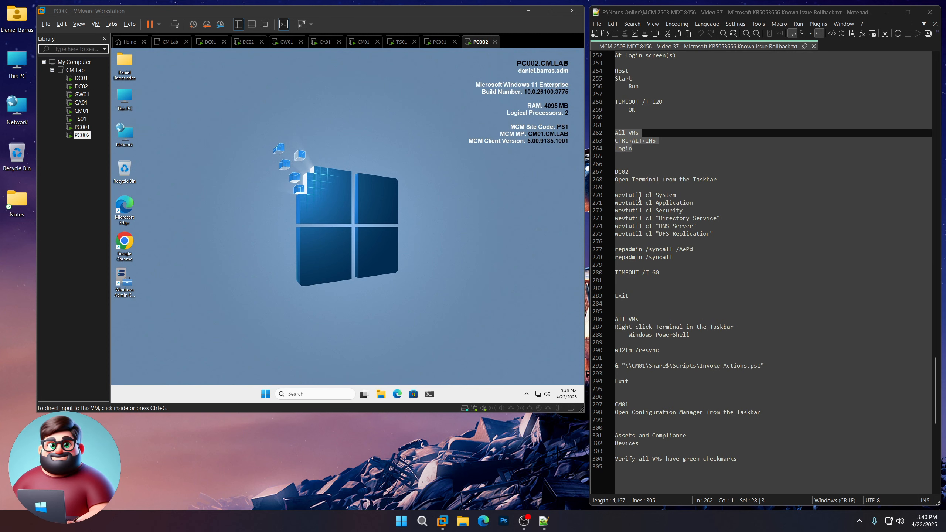
left_click(82, 87)
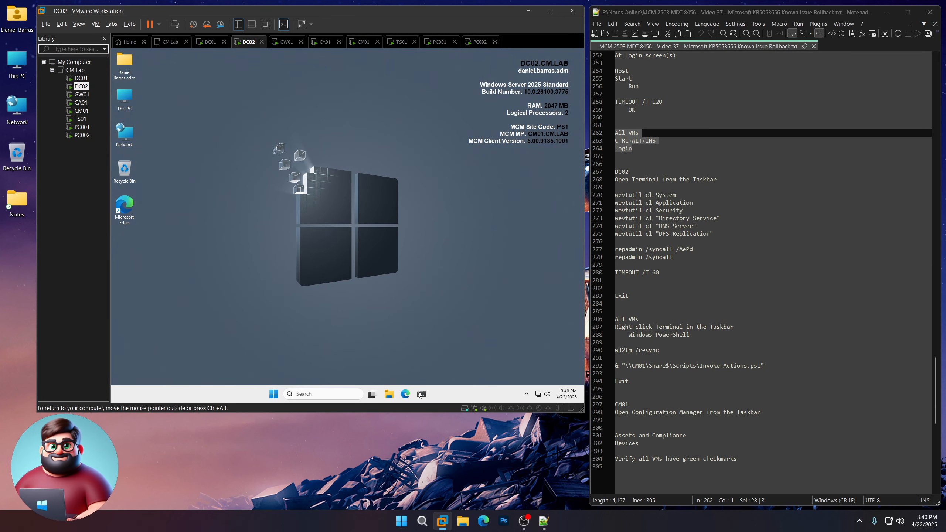
left_click(420, 394)
left_click_drag(663, 273, 615, 195)
key("super+c")
right_click(667, 223)
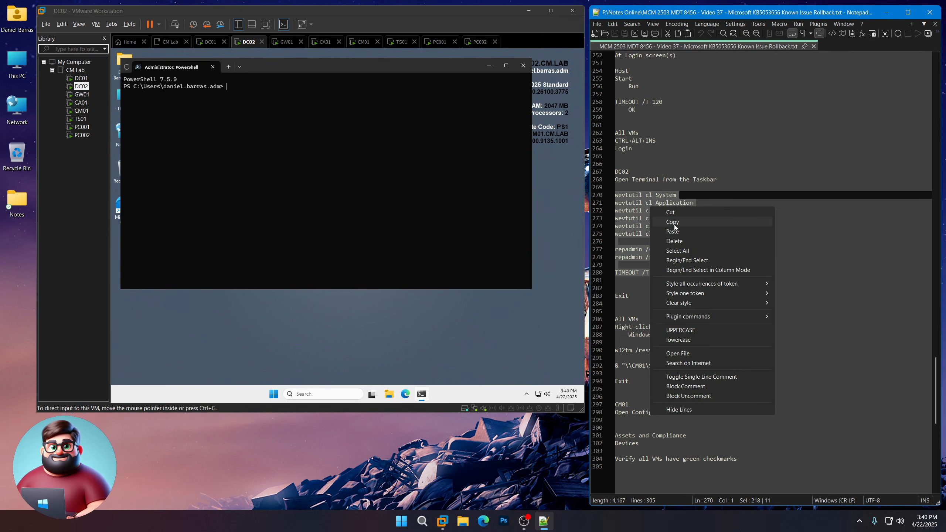
left_click(673, 222)
right_click(291, 116)
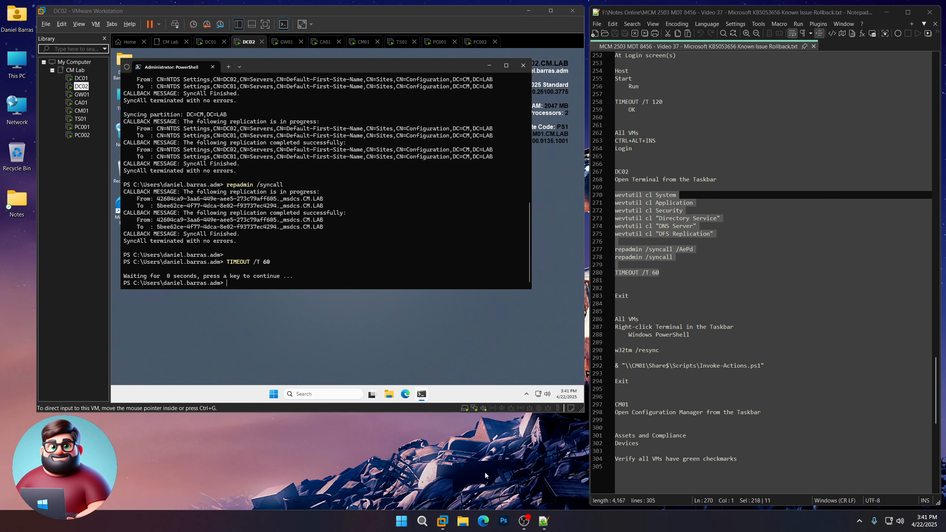
left_click(374, 66)
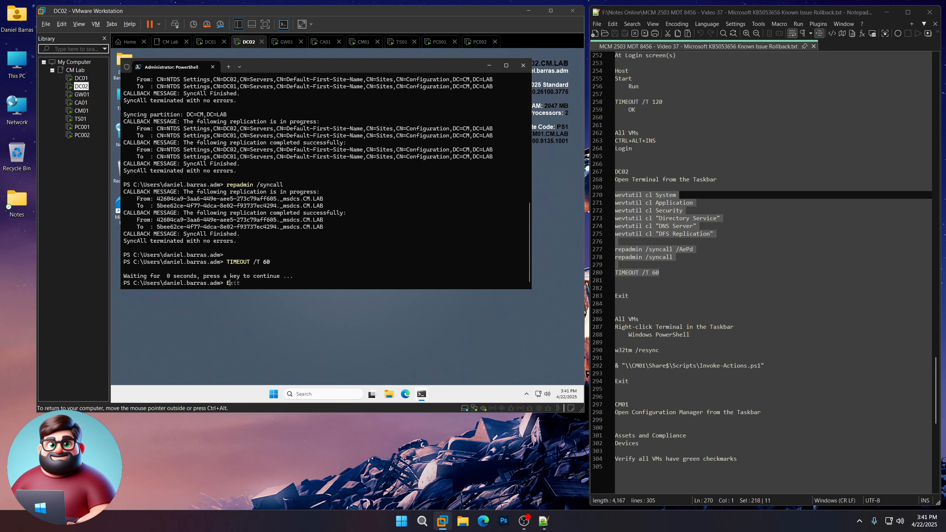
key("Return")
- Open a Windows PowerShell session on DC01 and on DC02, following the "All VMs" section of the notes
scroll(770, 206, "down", 5)
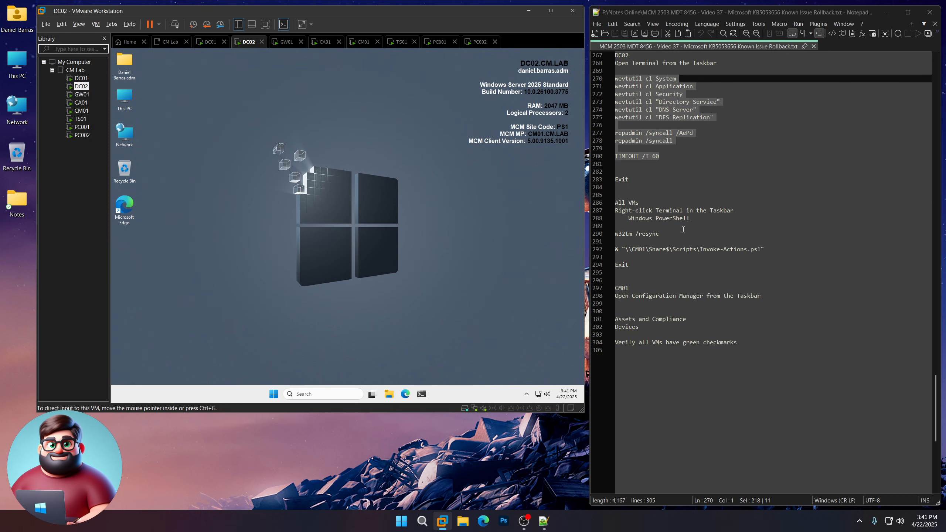
left_click(81, 78)
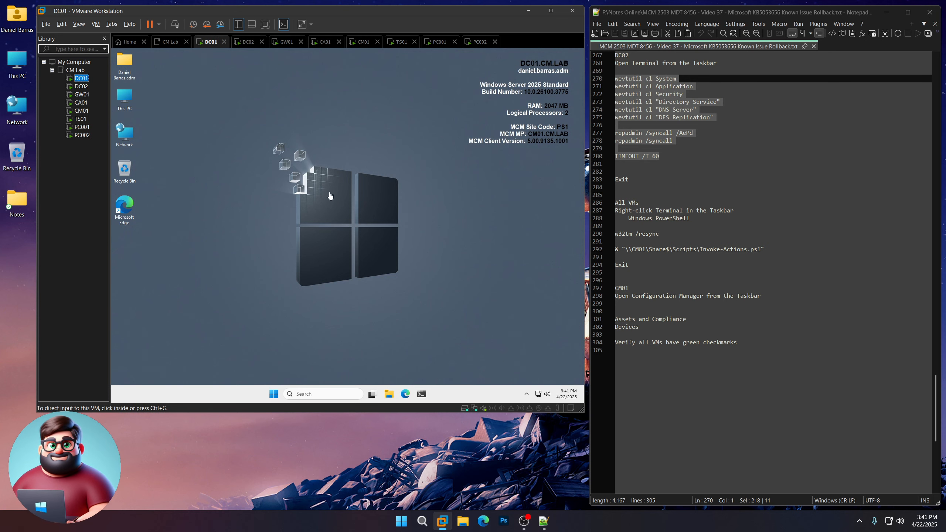
right_click(426, 397)
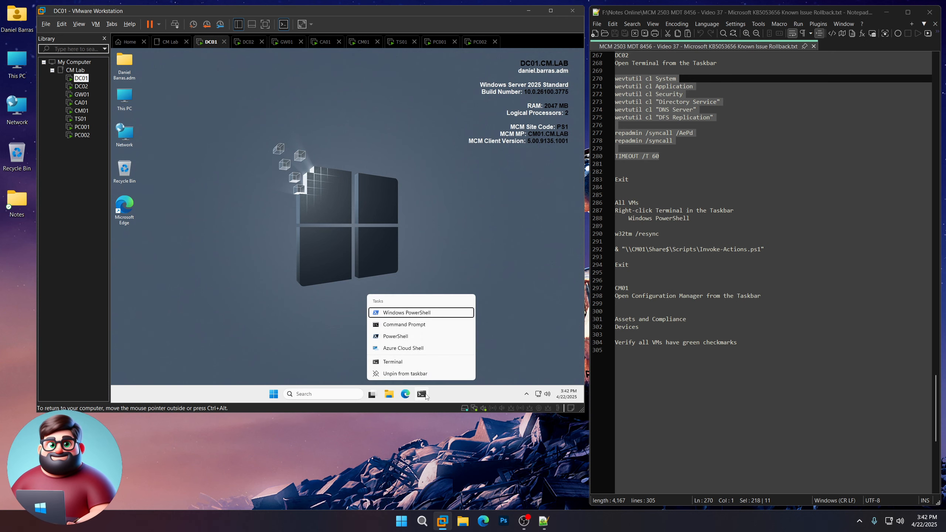
left_click(406, 313)
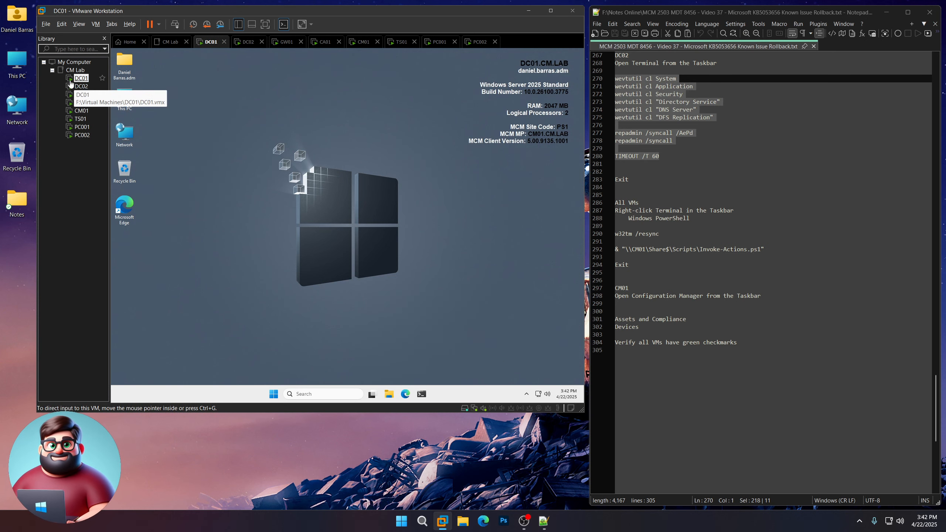
left_click(81, 86)
right_click(421, 395)
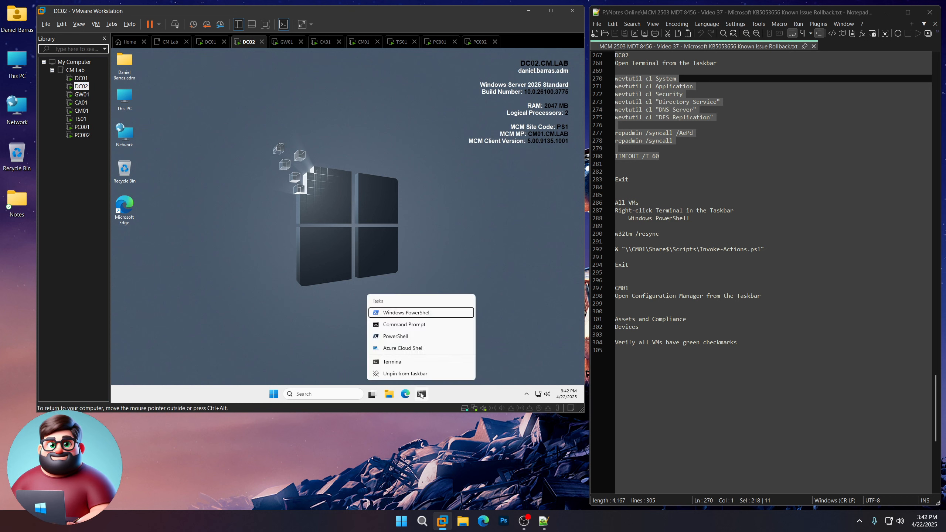
left_click(407, 315)
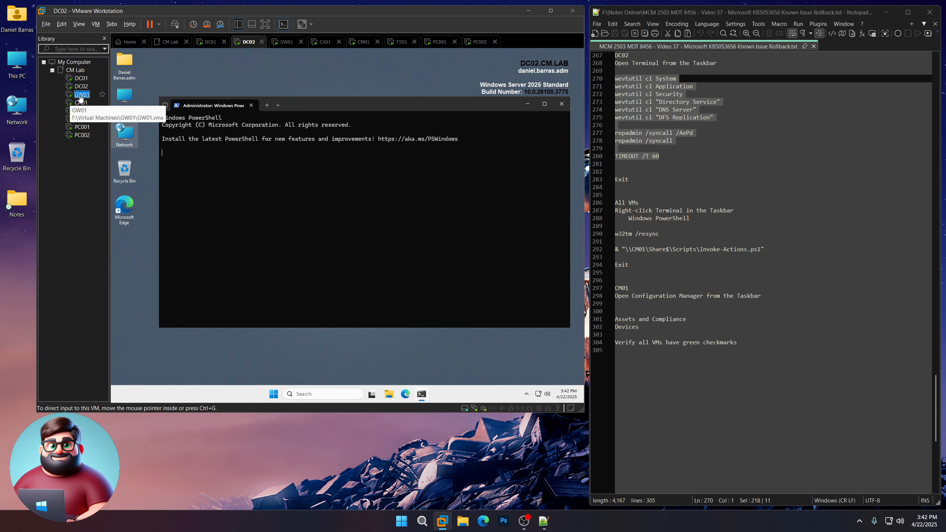
- Open a Windows PowerShell session on GW01 and on CA01
left_click(68, 95)
right_click(426, 392)
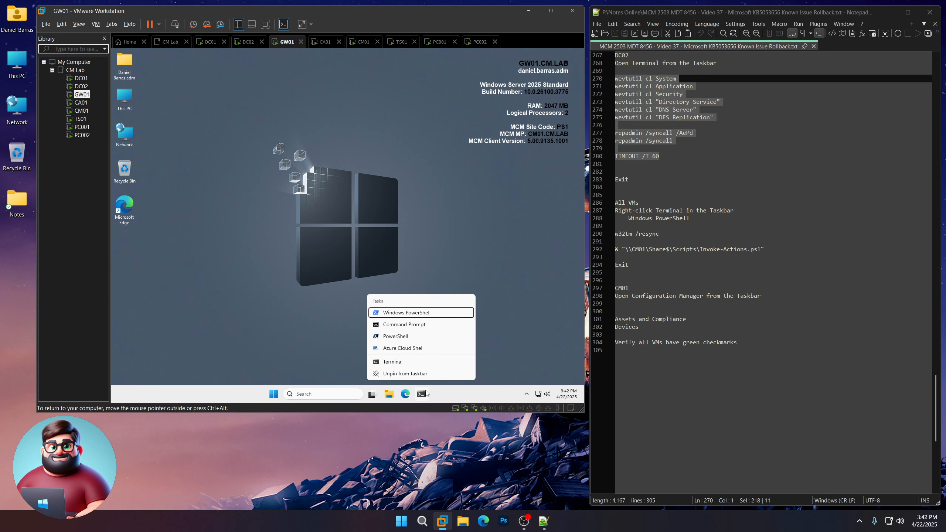
left_click(408, 314)
left_click(80, 103)
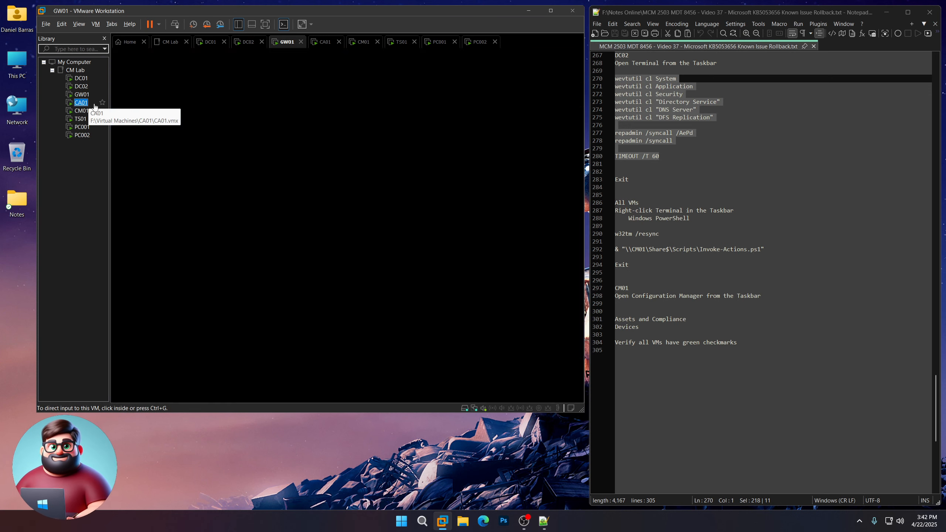
right_click(424, 392)
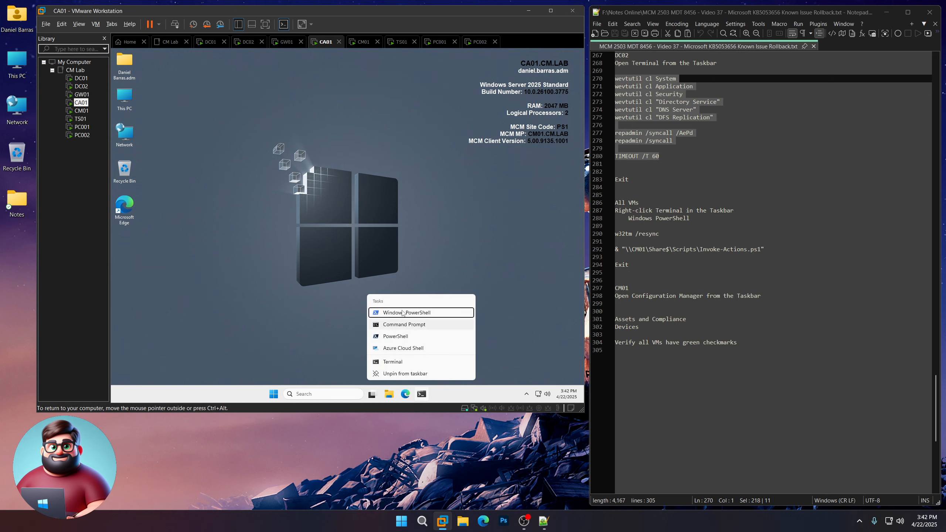
left_click(408, 311)
- Open a Windows PowerShell session on CM01 and on TS01
left_click(81, 110)
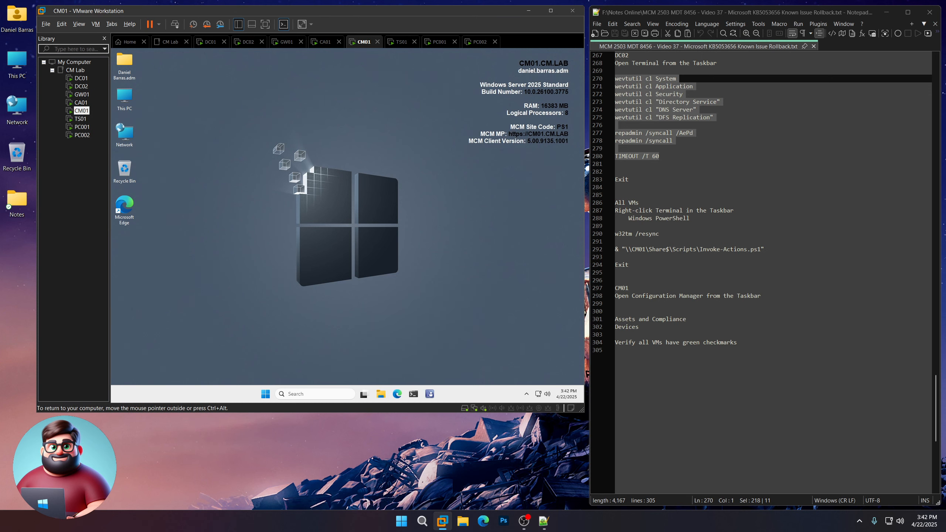
right_click(414, 398)
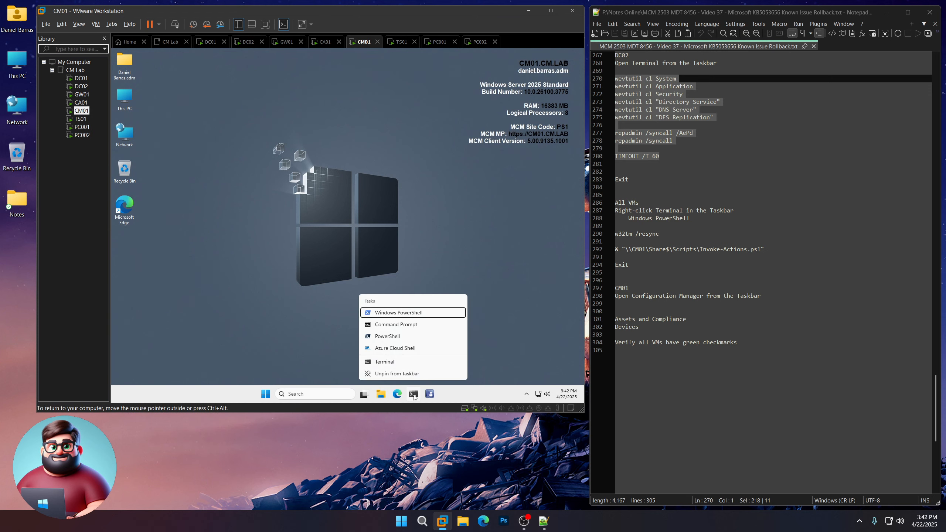
left_click(401, 316)
left_click(81, 119)
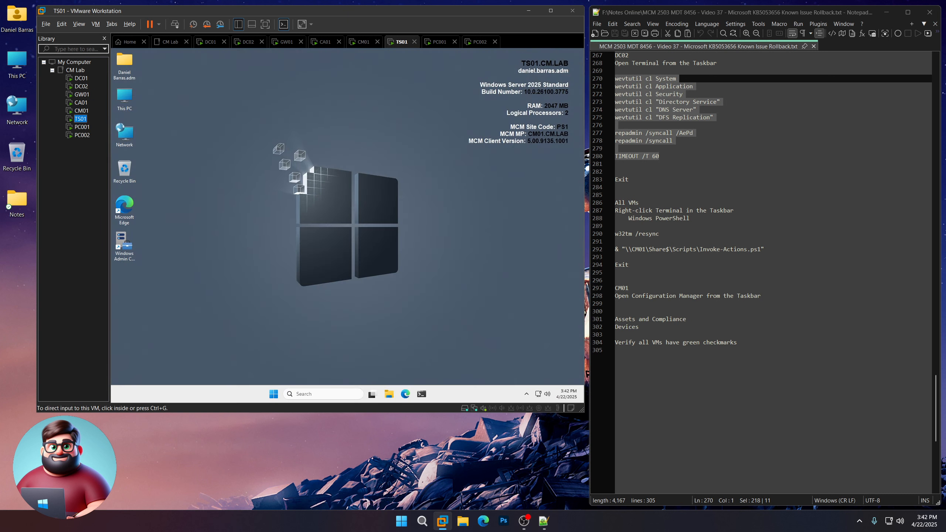
right_click(421, 395)
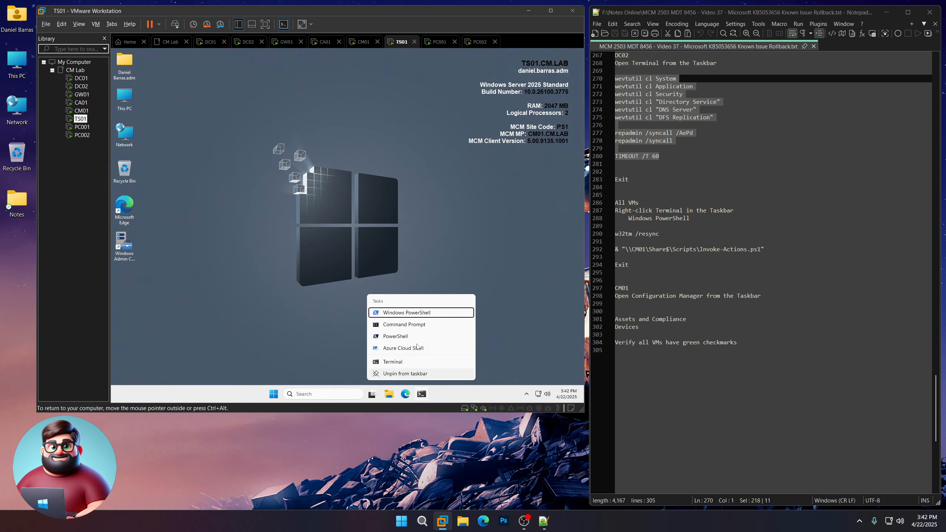
left_click(414, 316)
- Open a Windows PowerShell session on PC001 and on PC002
left_click(81, 126)
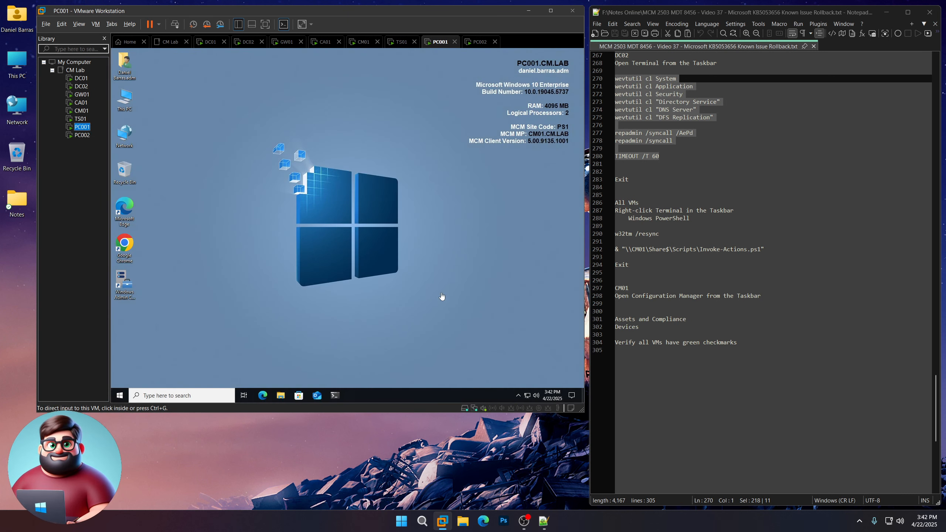
right_click(335, 395)
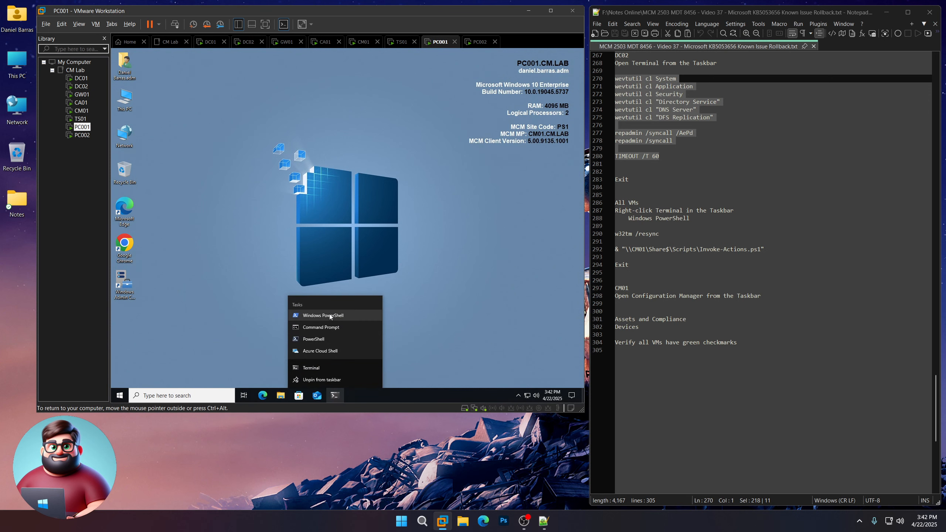
left_click(334, 315)
left_click(82, 135)
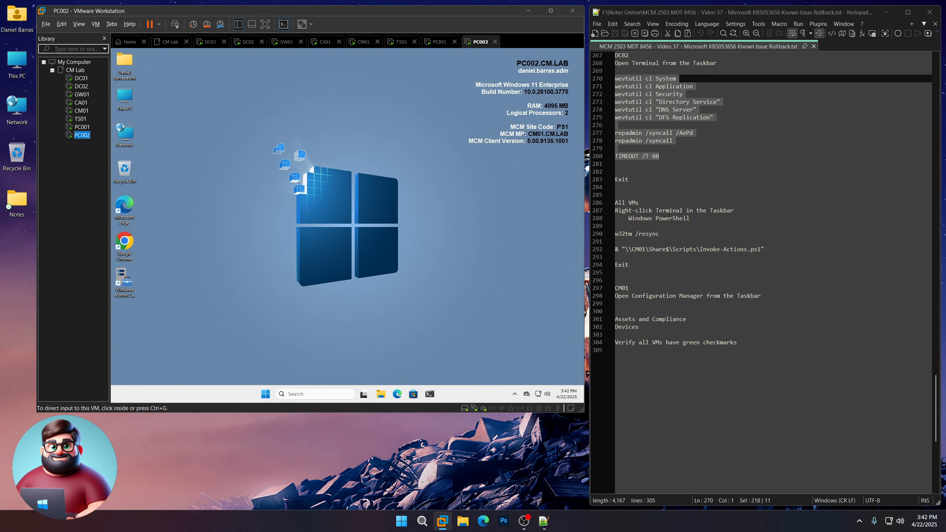
right_click(429, 395)
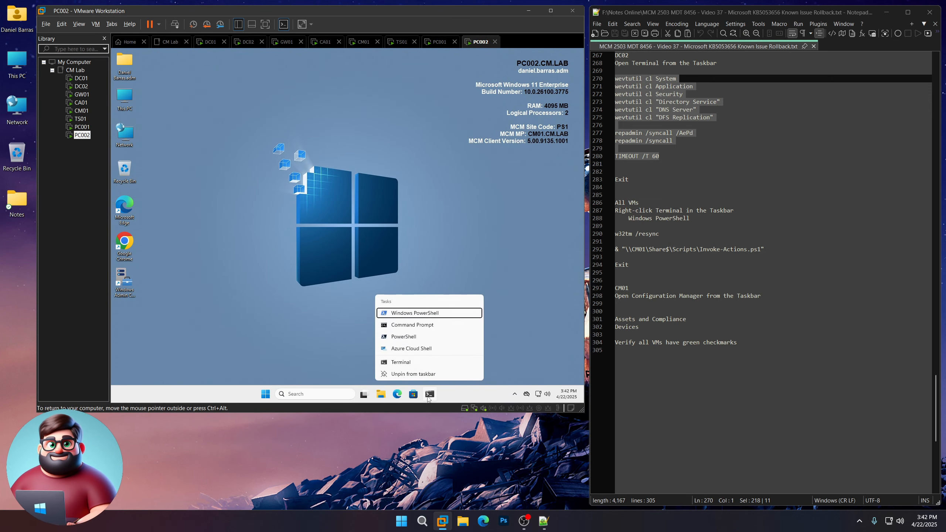
left_click(417, 315)
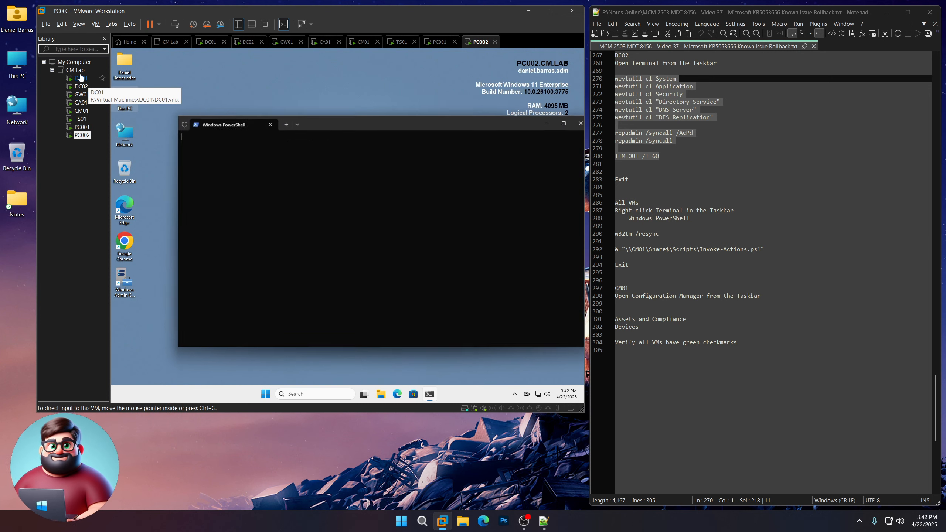
- Copy the w32tm /resync, Invoke-Actions.ps1 and Exit lines from the notes and run them in PowerShell on DC01
left_click(81, 78)
left_click_drag(752, 265, 611, 235)
key("super+c")
right_click(640, 250)
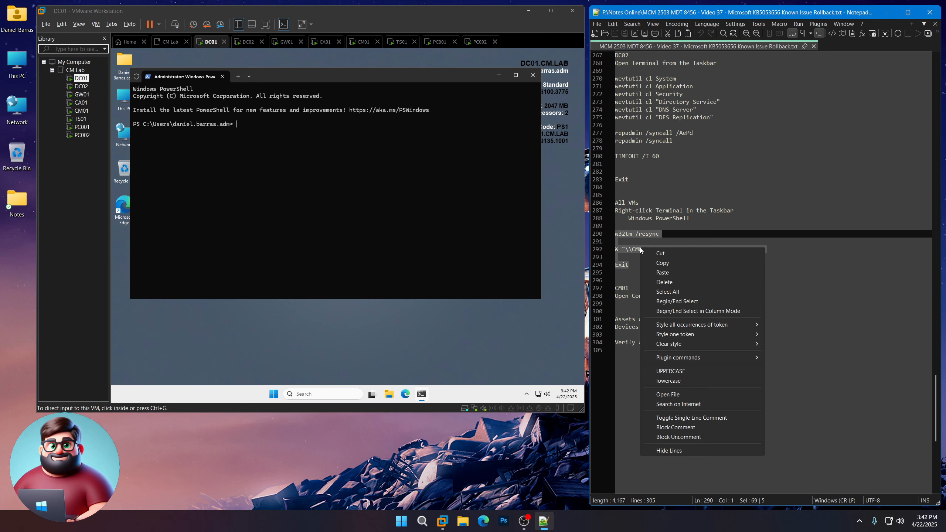
left_click(666, 264)
right_click(334, 172)
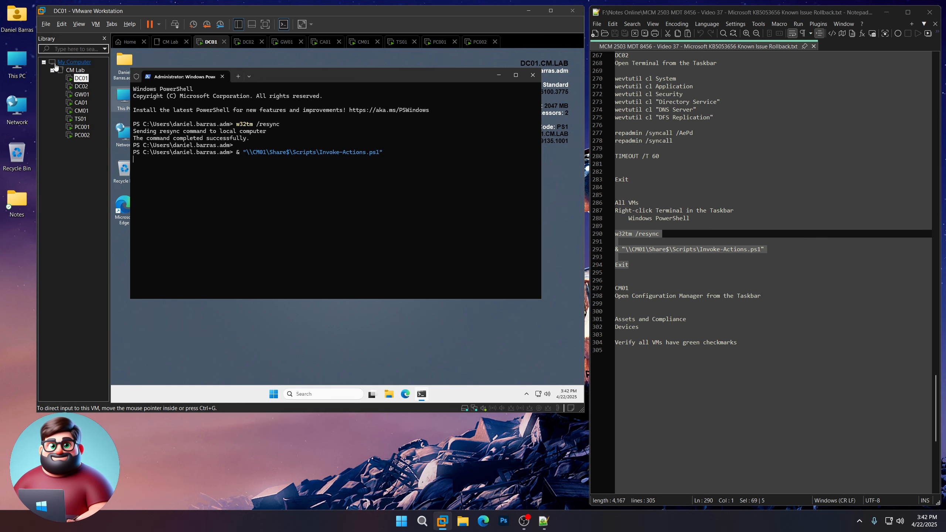
- Run the copied w32tm /resync and Invoke-Actions.ps1 commands in PowerShell on DC02, GW01 and CA01
left_click(79, 88)
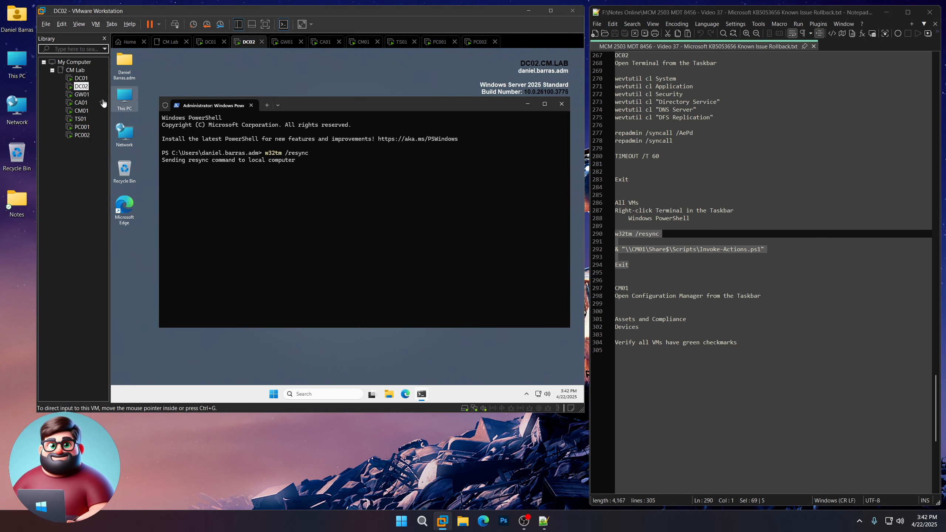
left_click(82, 95)
right_click(340, 205)
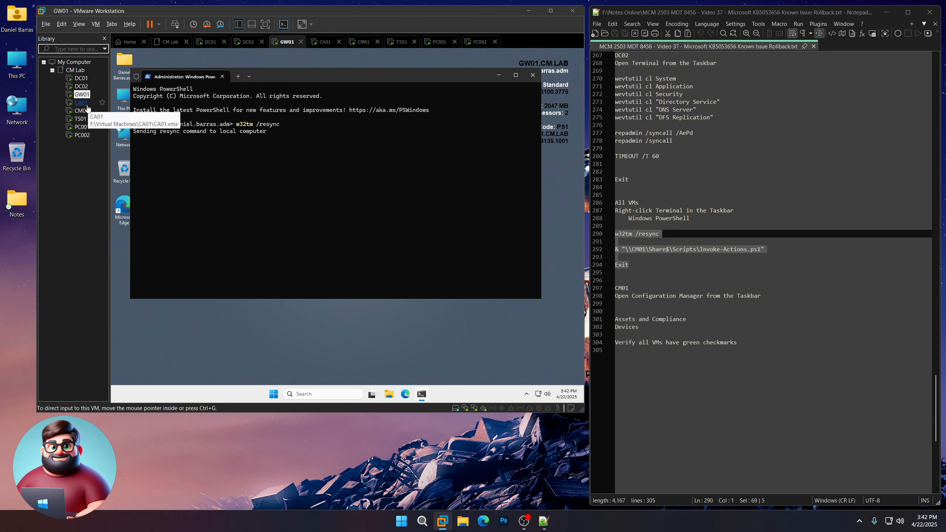
left_click(86, 104)
right_click(313, 184)
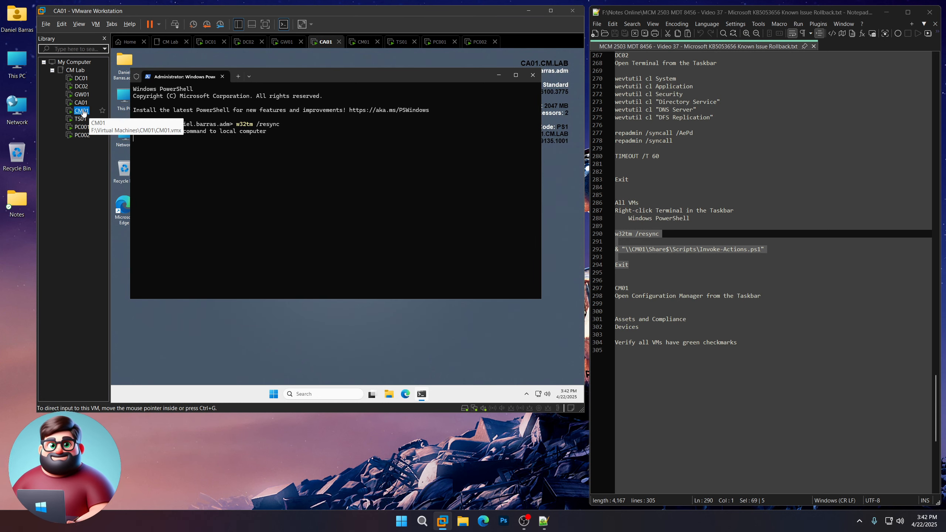
- Run the copied w32tm /resync and Invoke-Actions.ps1 commands in PowerShell on CM01, TS01, PC001 and PC002
left_click(82, 111)
right_click(284, 205)
left_click(81, 119)
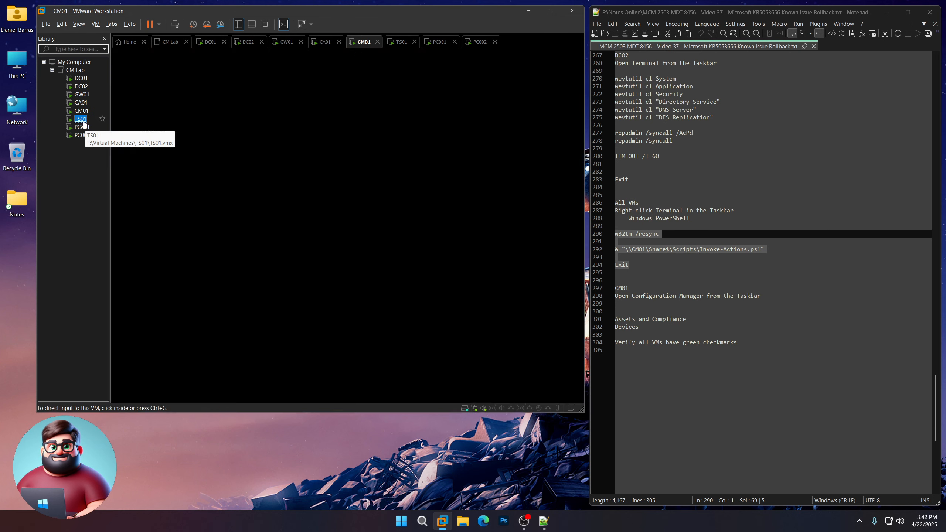
right_click(286, 192)
left_click(82, 127)
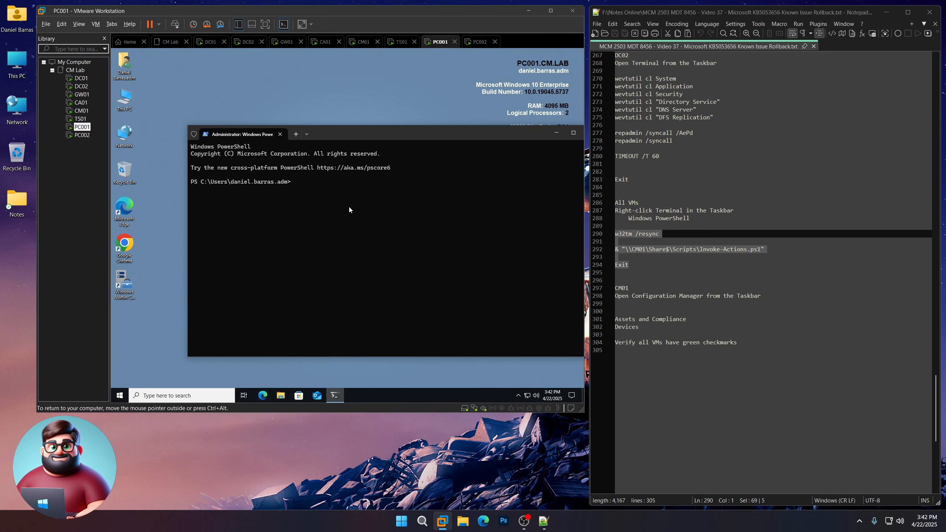
left_click(82, 135)
right_click(372, 230)
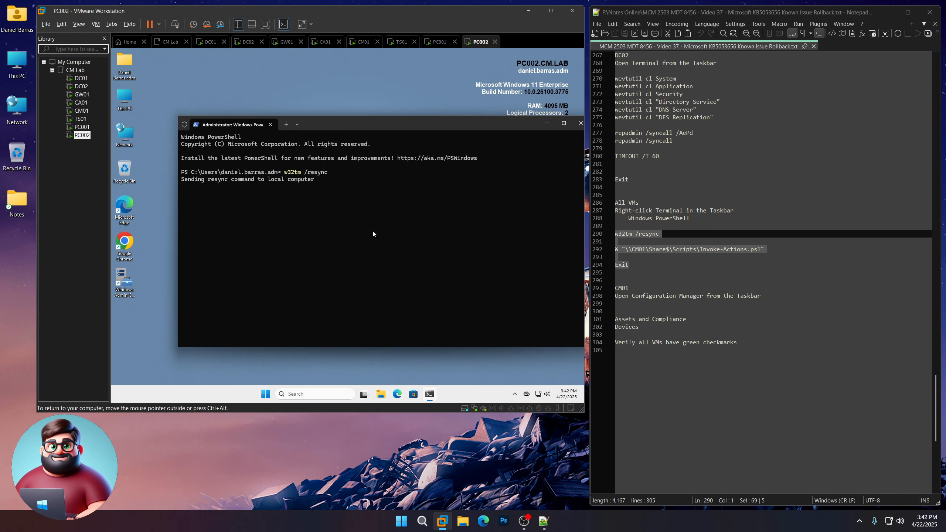
- Execute the pending Exit command to close the PowerShell sessions on DC01, DC02 and GW01
left_click(81, 77)
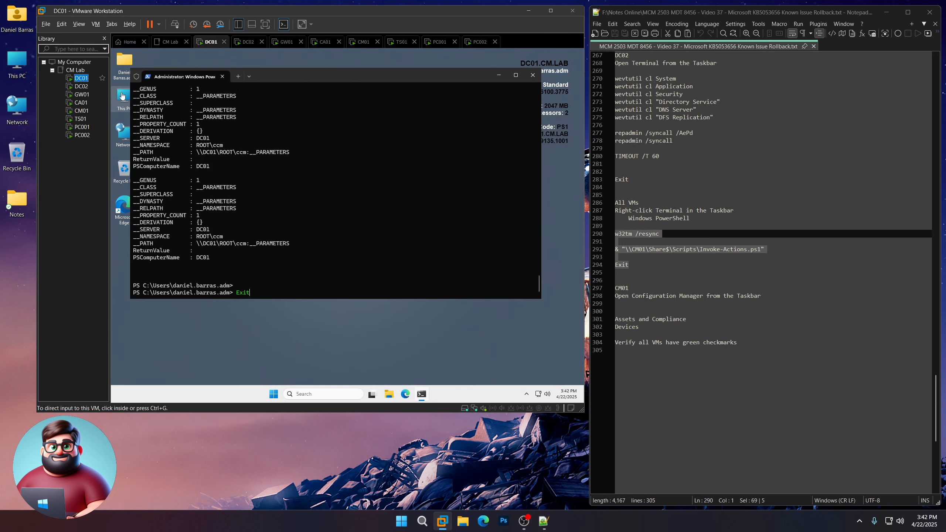
left_click(393, 76)
key("Return")
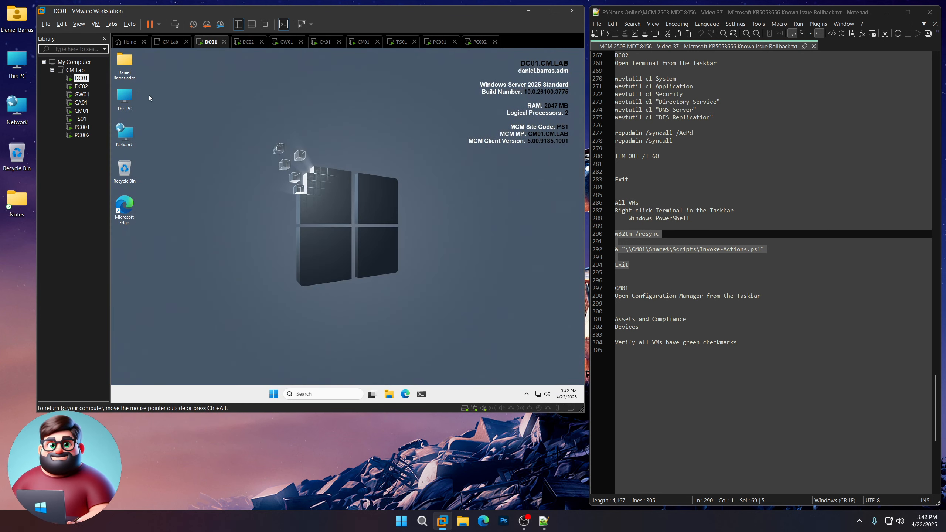
left_click(82, 86)
left_click(344, 103)
key("Return")
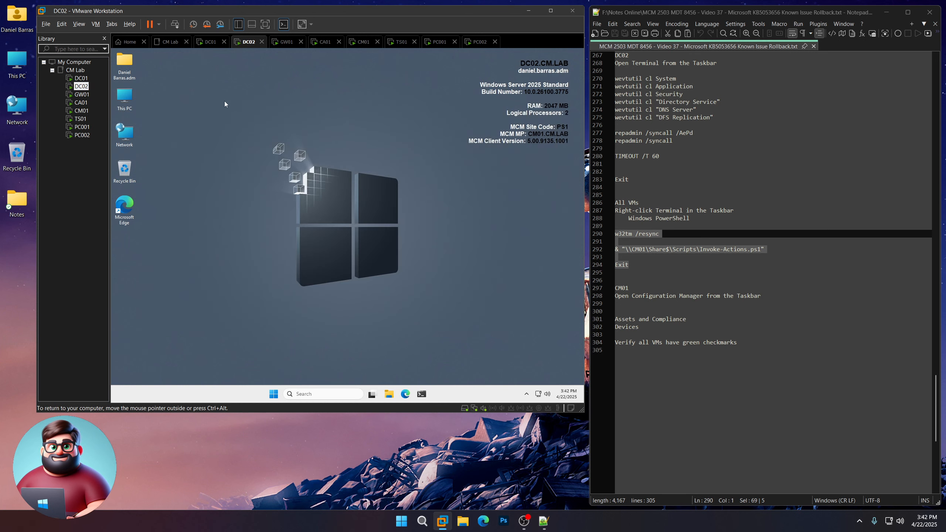
left_click(82, 94)
left_click(323, 82)
key("Return")
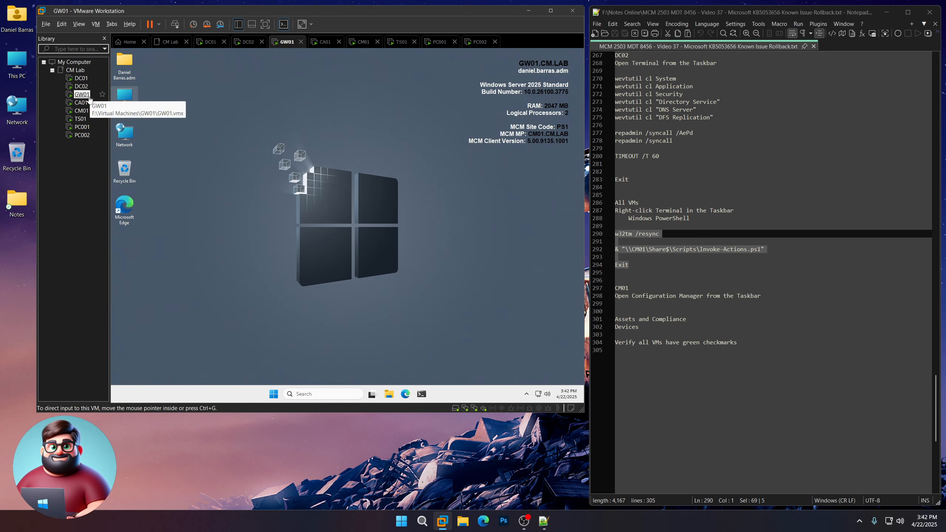
- Execute the pending Exit command to close the PowerShell sessions on CA01, CM01, TS01, PC001 and PC002
left_click(81, 103)
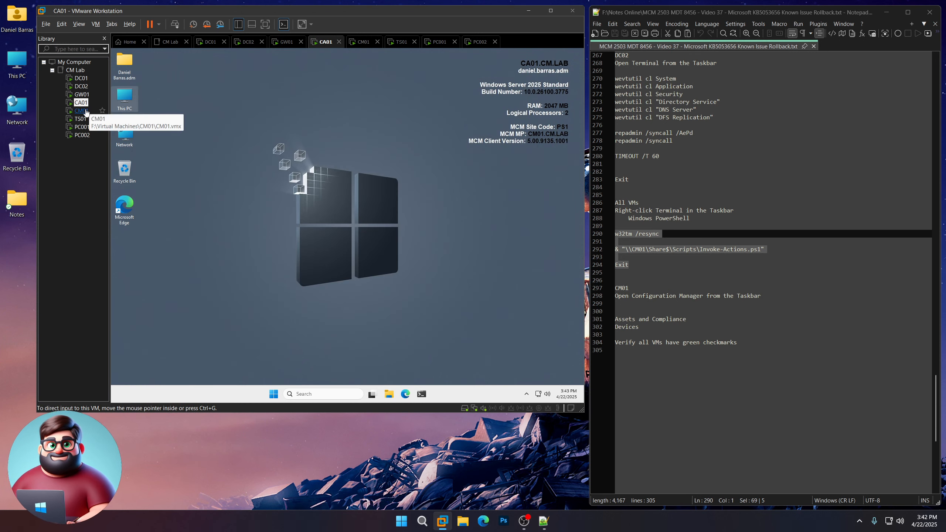
left_click(81, 110)
left_click(80, 119)
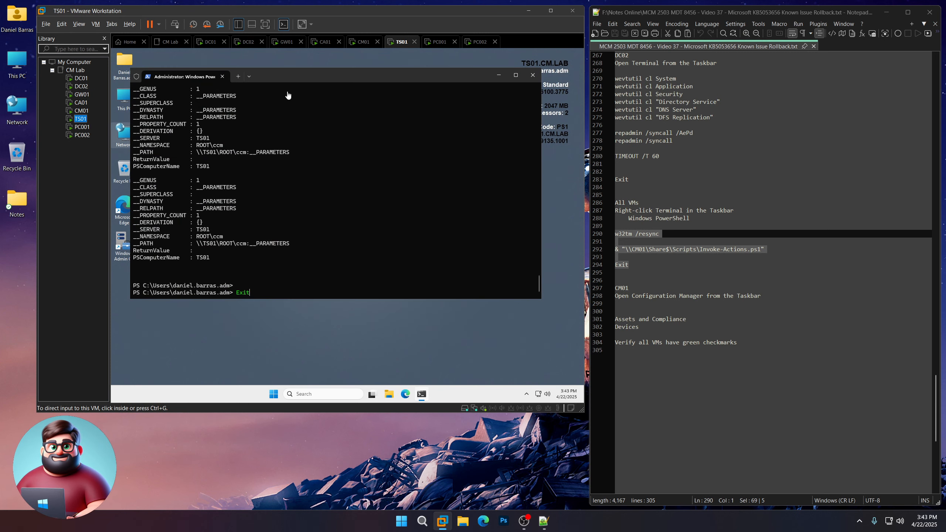
left_click(82, 127)
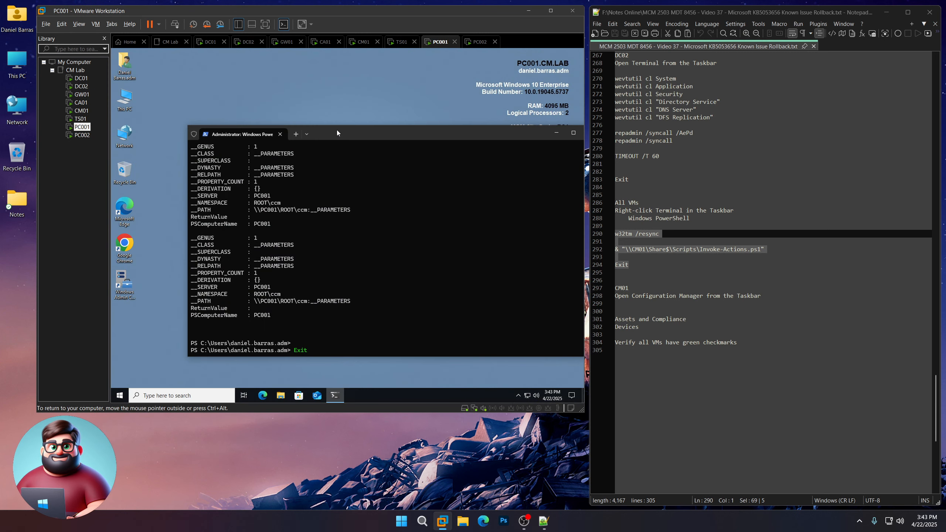
key("Return")
left_click(82, 135)
left_click(349, 129)
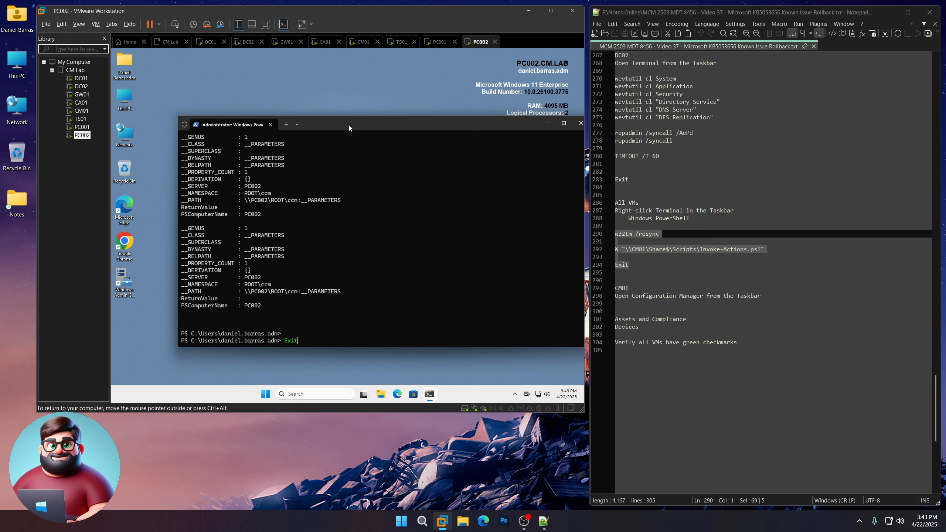
key("Return")
- Open Configuration Manager on CM01, highlighting the "Open Configuration Manager from the Taskbar" line in the notes
left_click(81, 111)
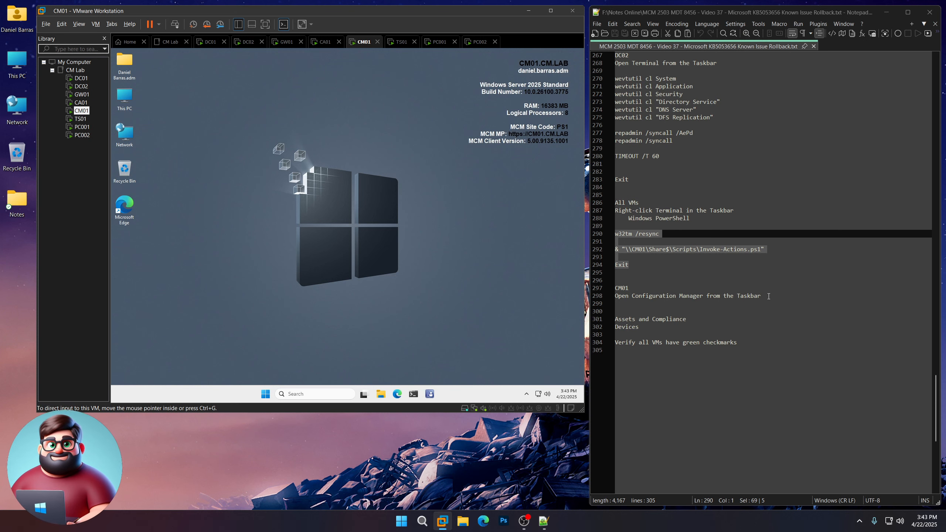
left_click_drag(769, 296, 616, 297)
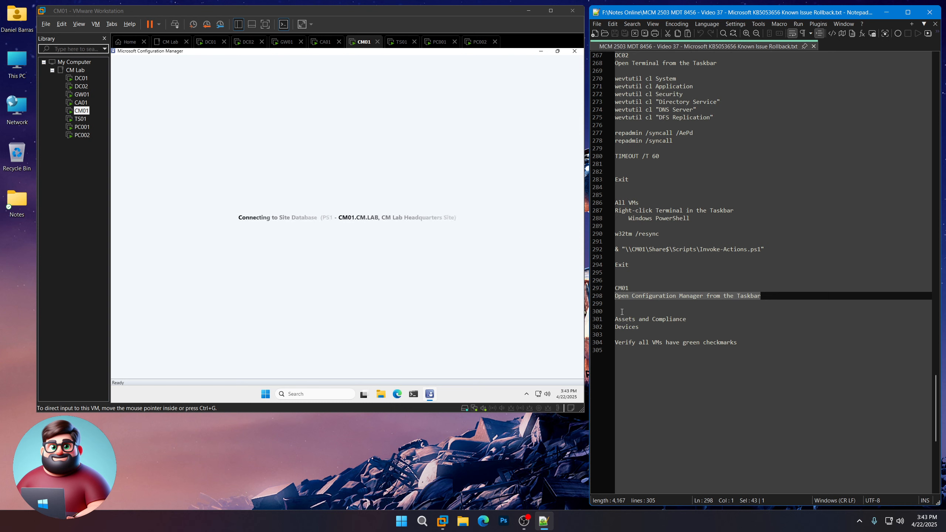
left_click(469, 392)
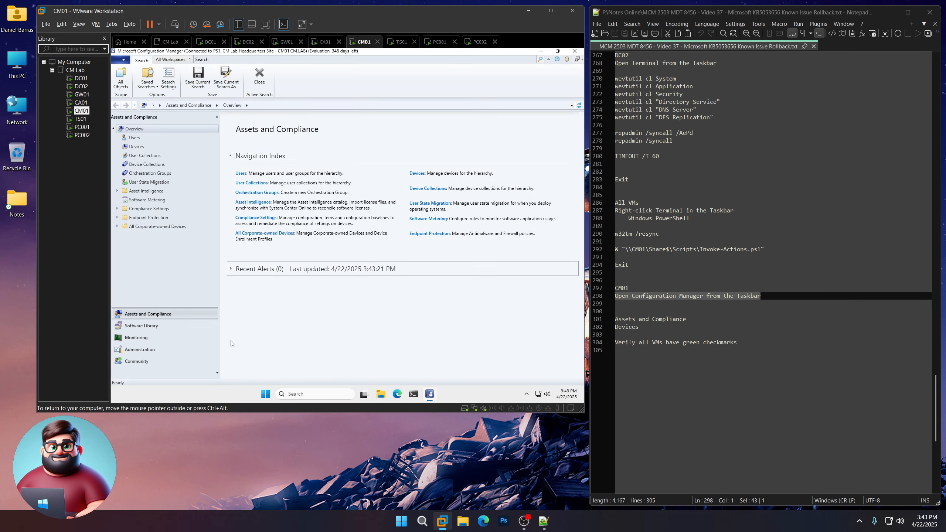
- Check the client status icons of all VMs under Assets and Compliance > Devices, highlighting the "Verify all VMs have green checkmarks" line in the notes
left_click(134, 148)
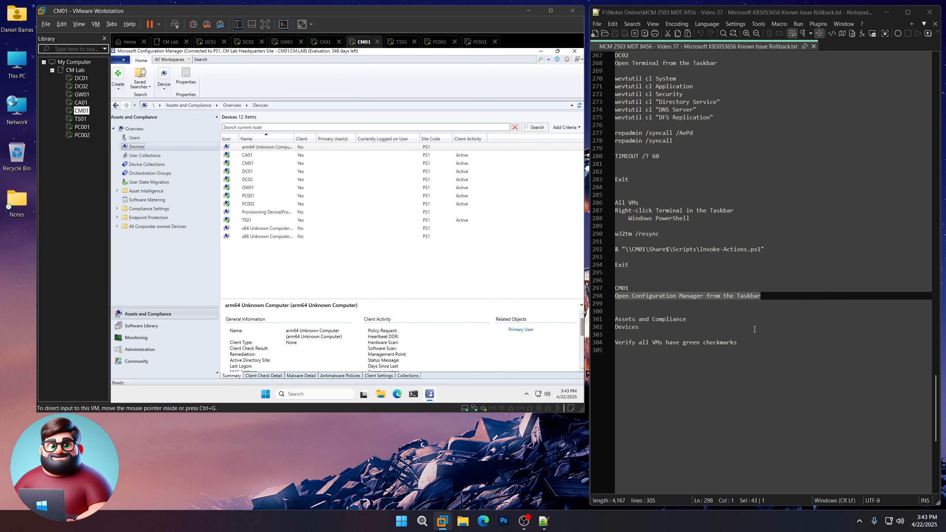
left_click_drag(740, 343, 604, 337)
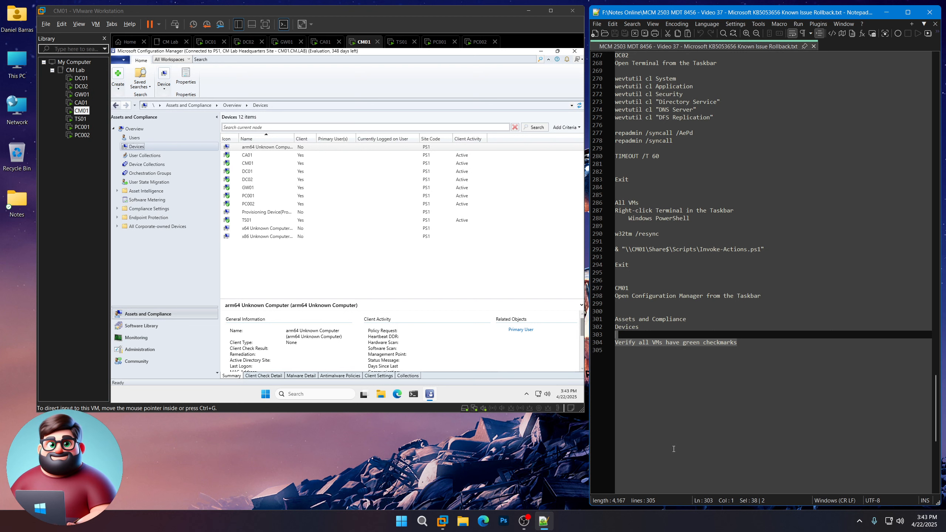
left_click(485, 462)
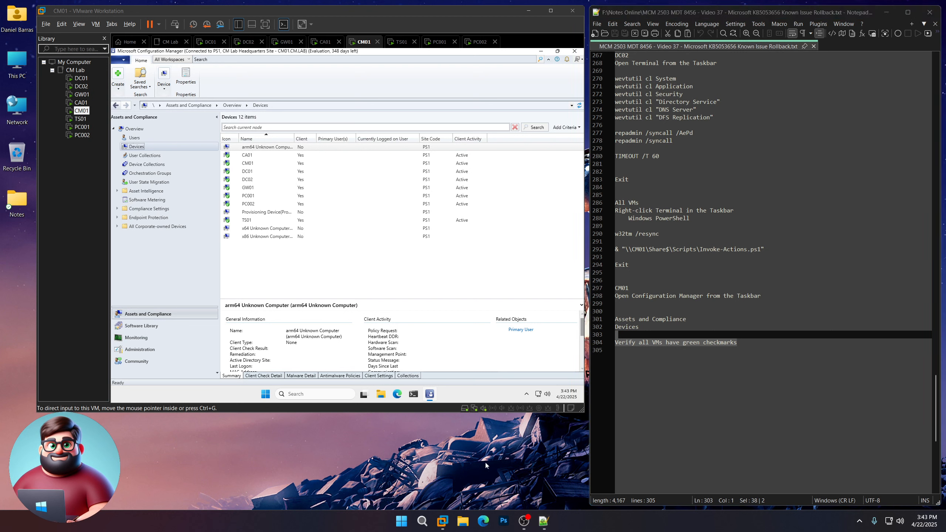